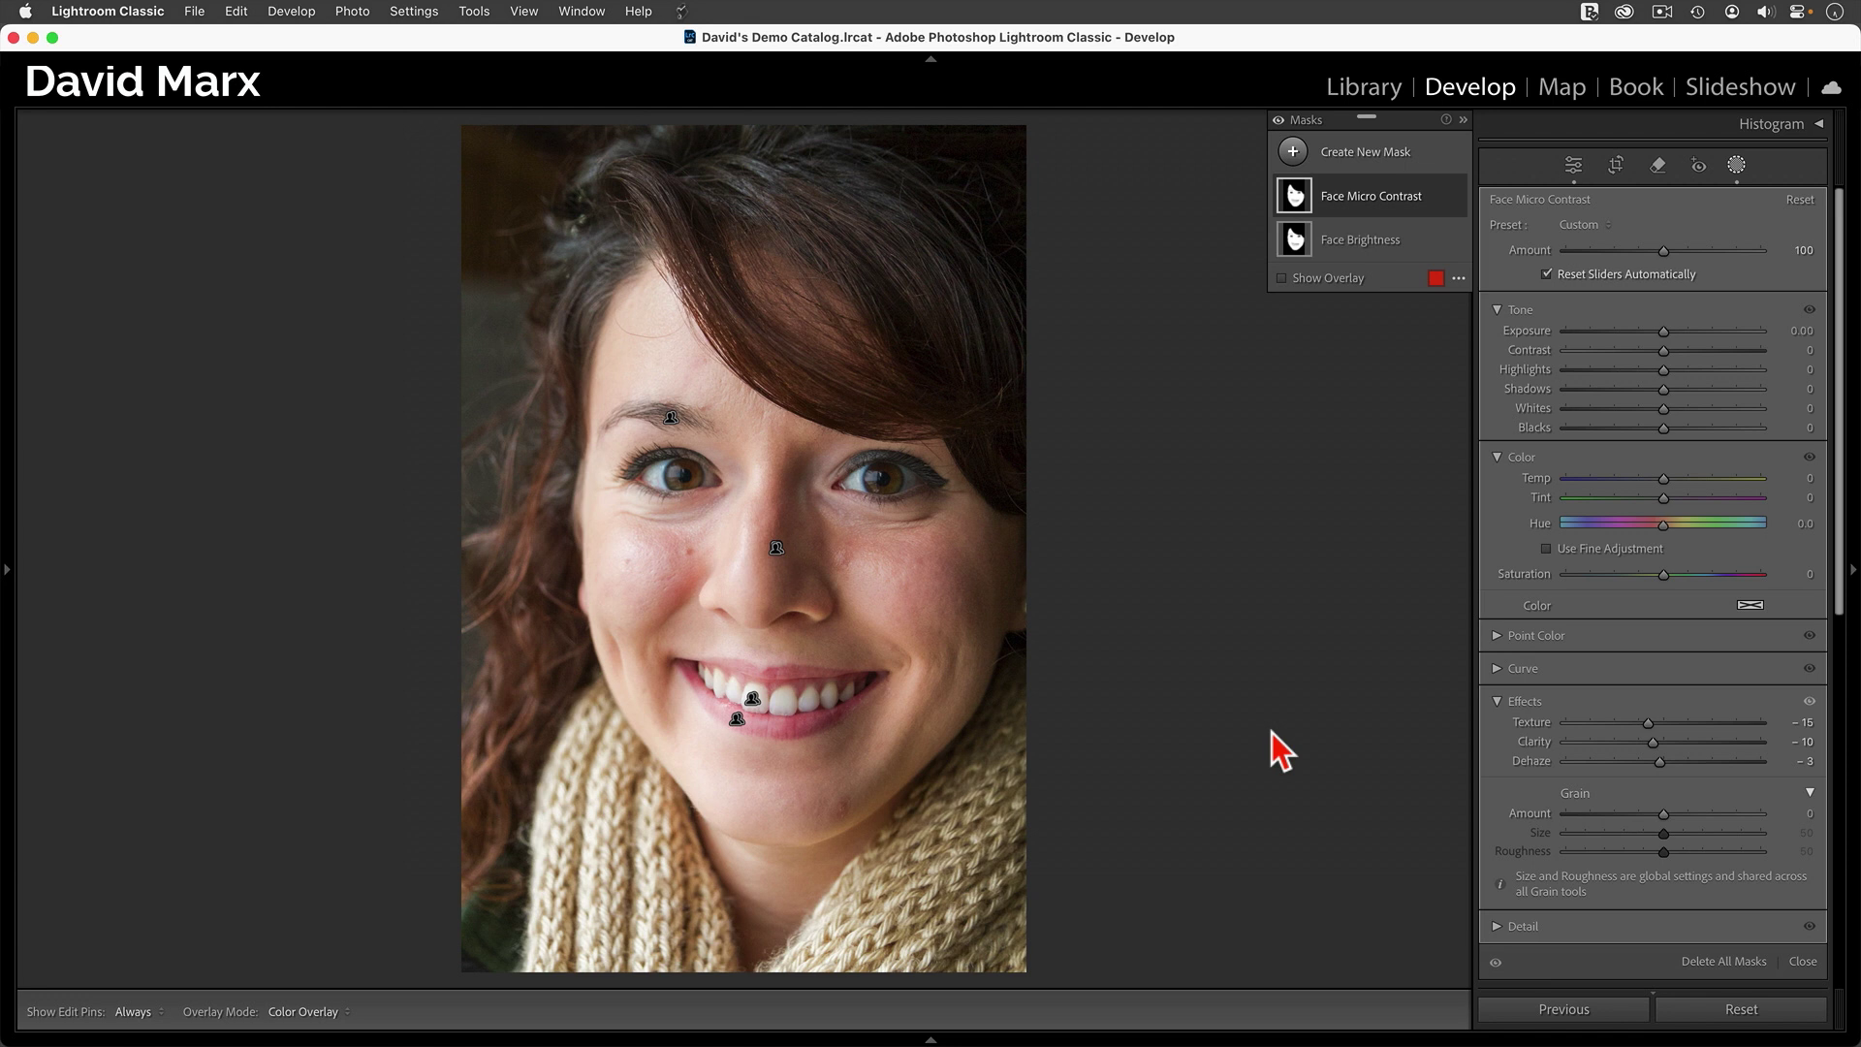
# - Create one people mask covering the woman's Eye Sclera and Iris and Pupil, and hide the mask overlay
pyautogui.click(1347, 151)
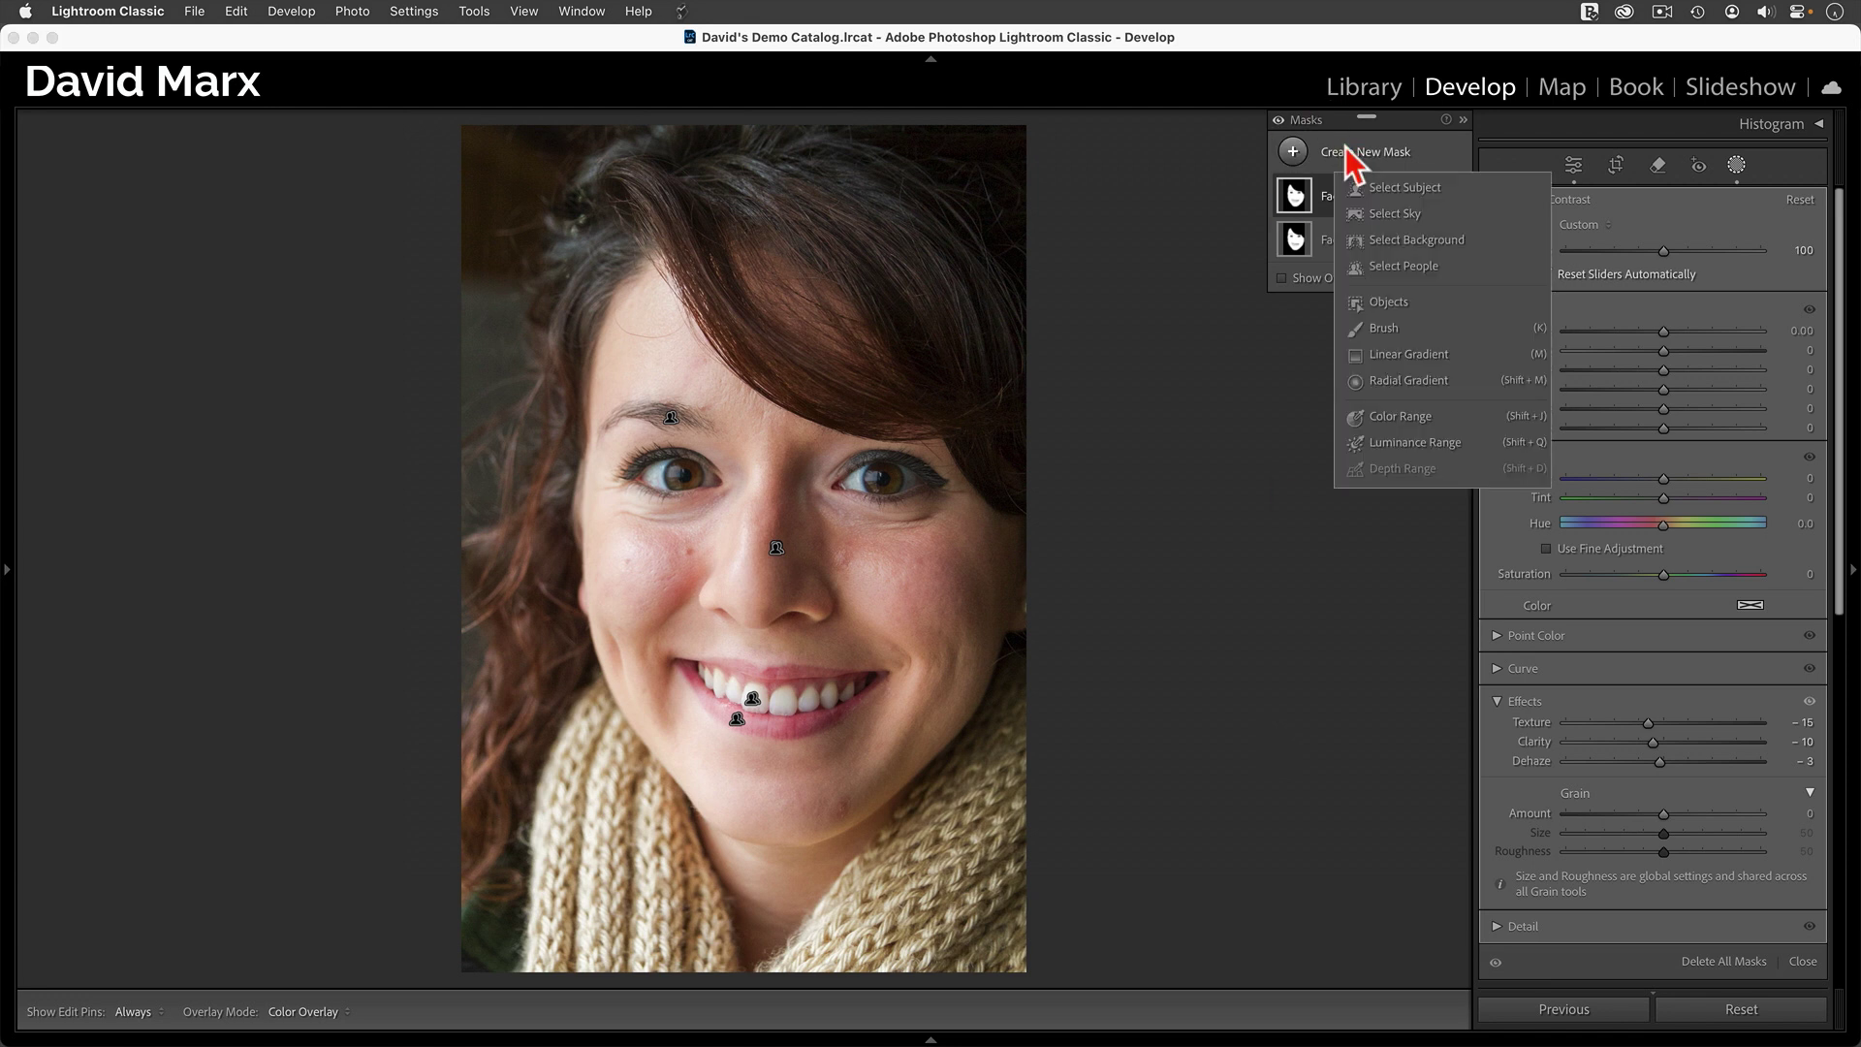
pyautogui.click(1382, 265)
pyautogui.click(1502, 254)
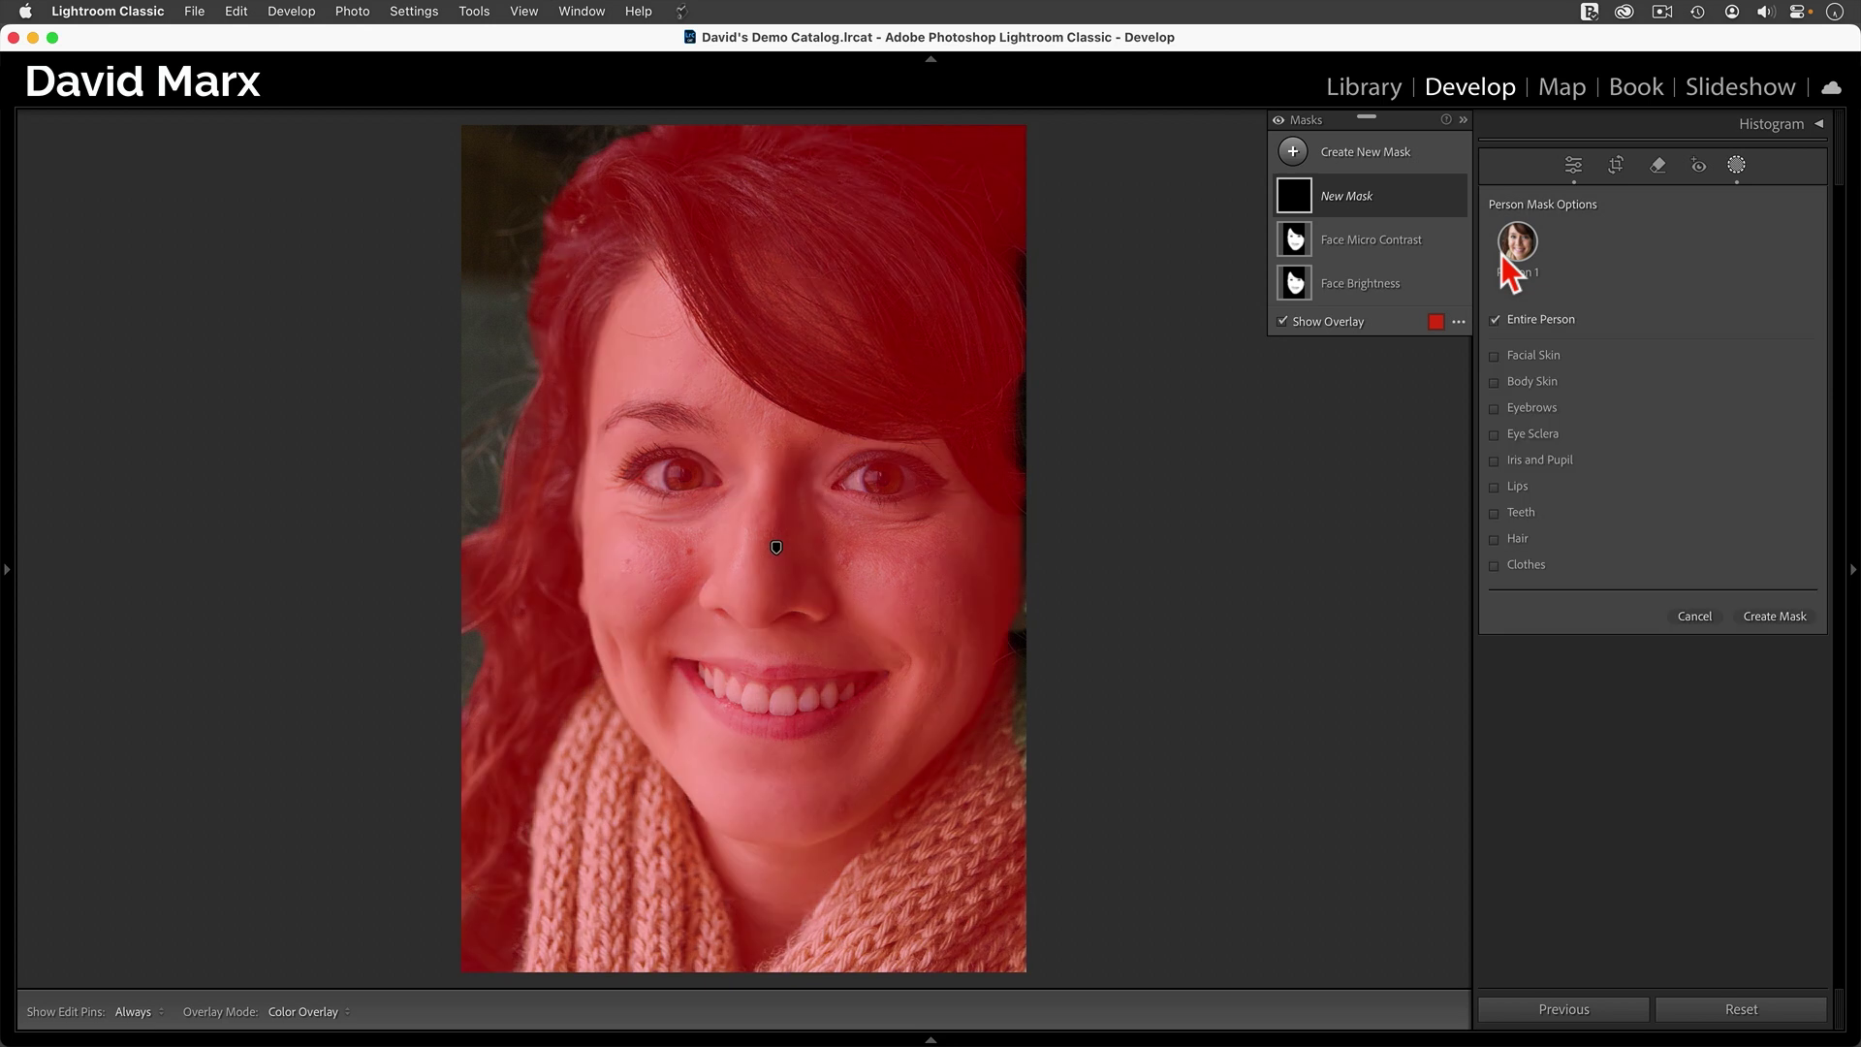
pyautogui.click(1529, 434)
pyautogui.click(1535, 460)
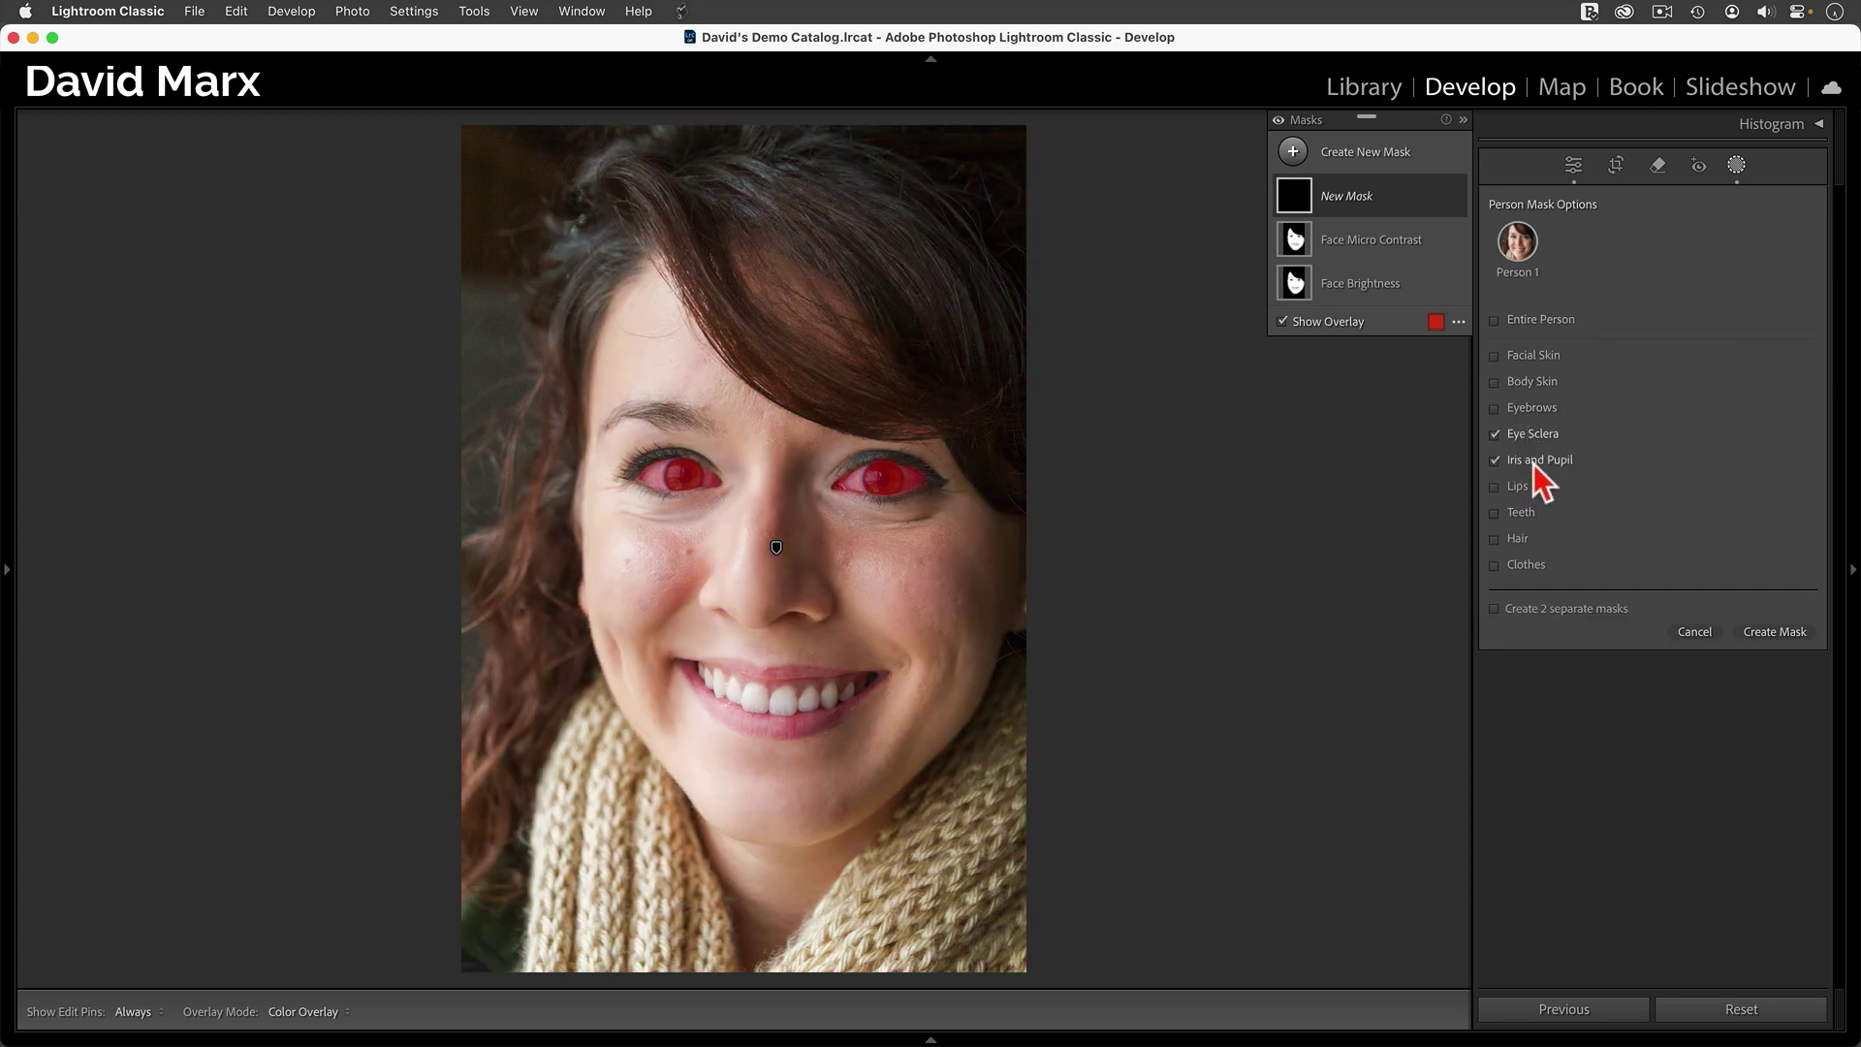
pyautogui.click(1799, 631)
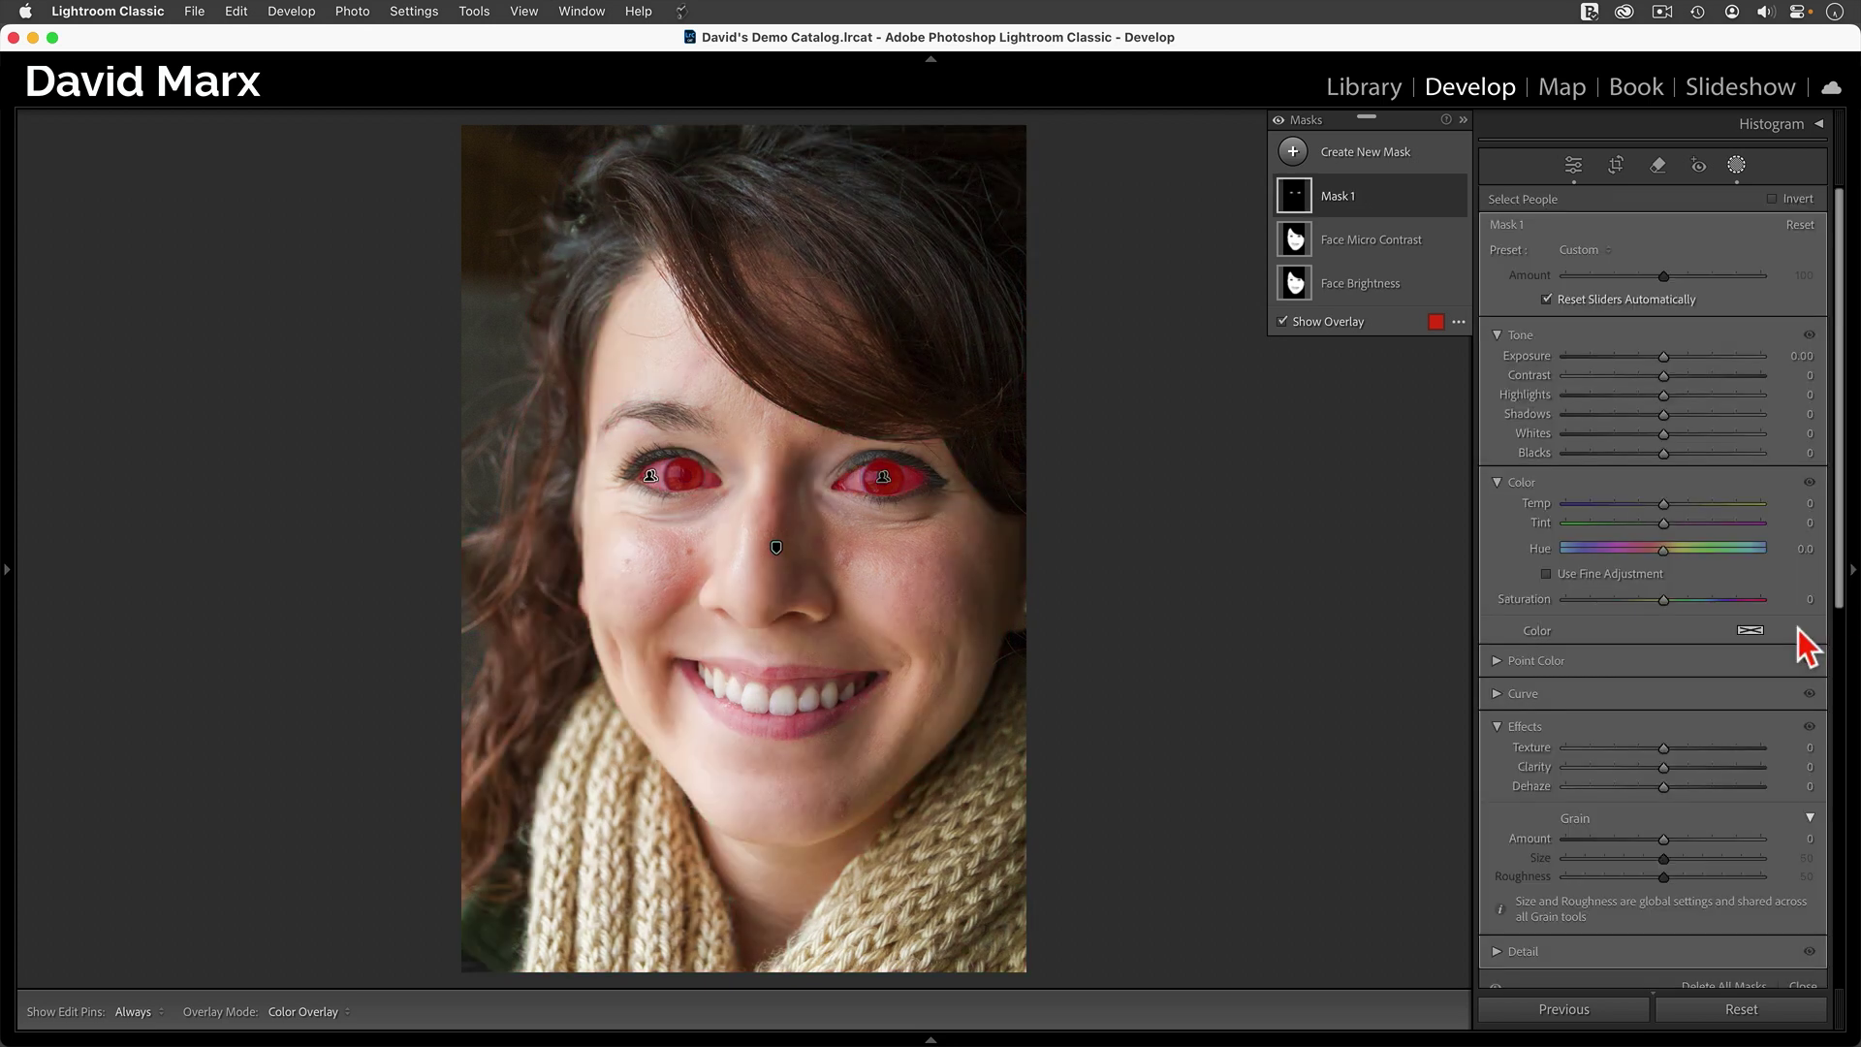
pyautogui.press('o')
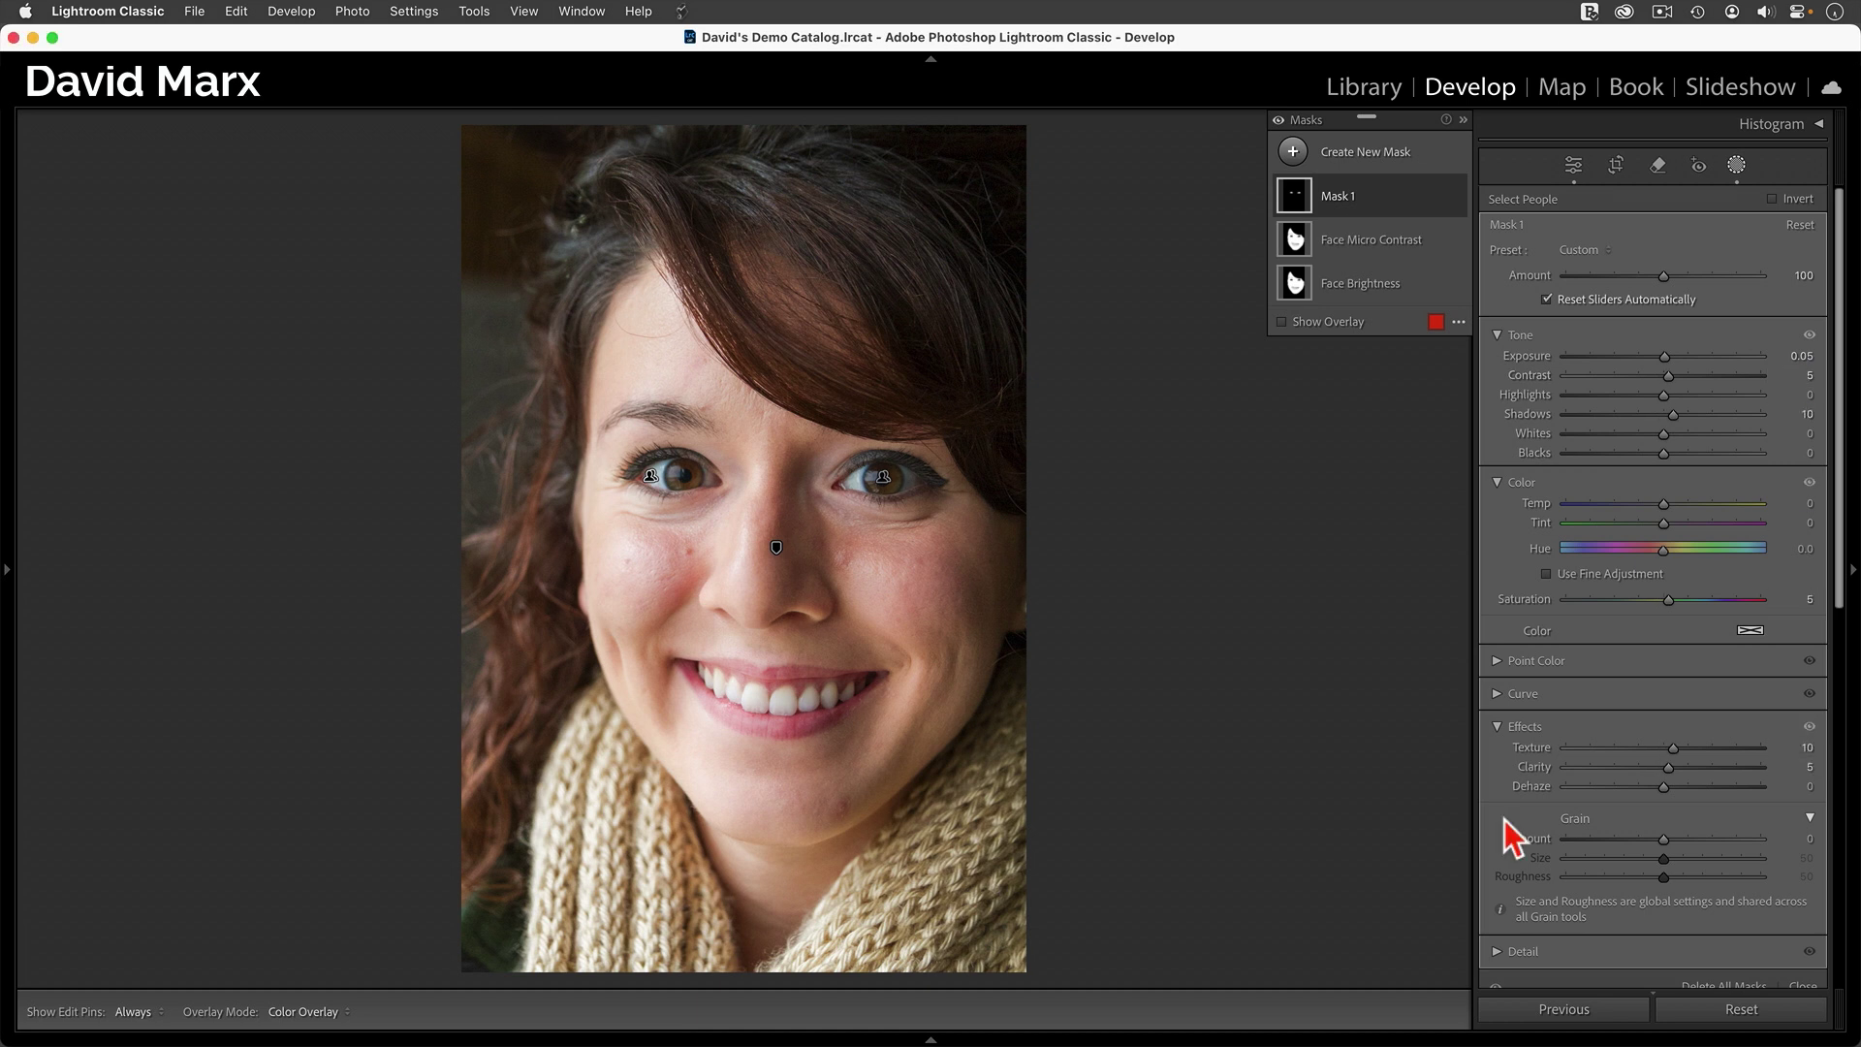
pyautogui.press('y')
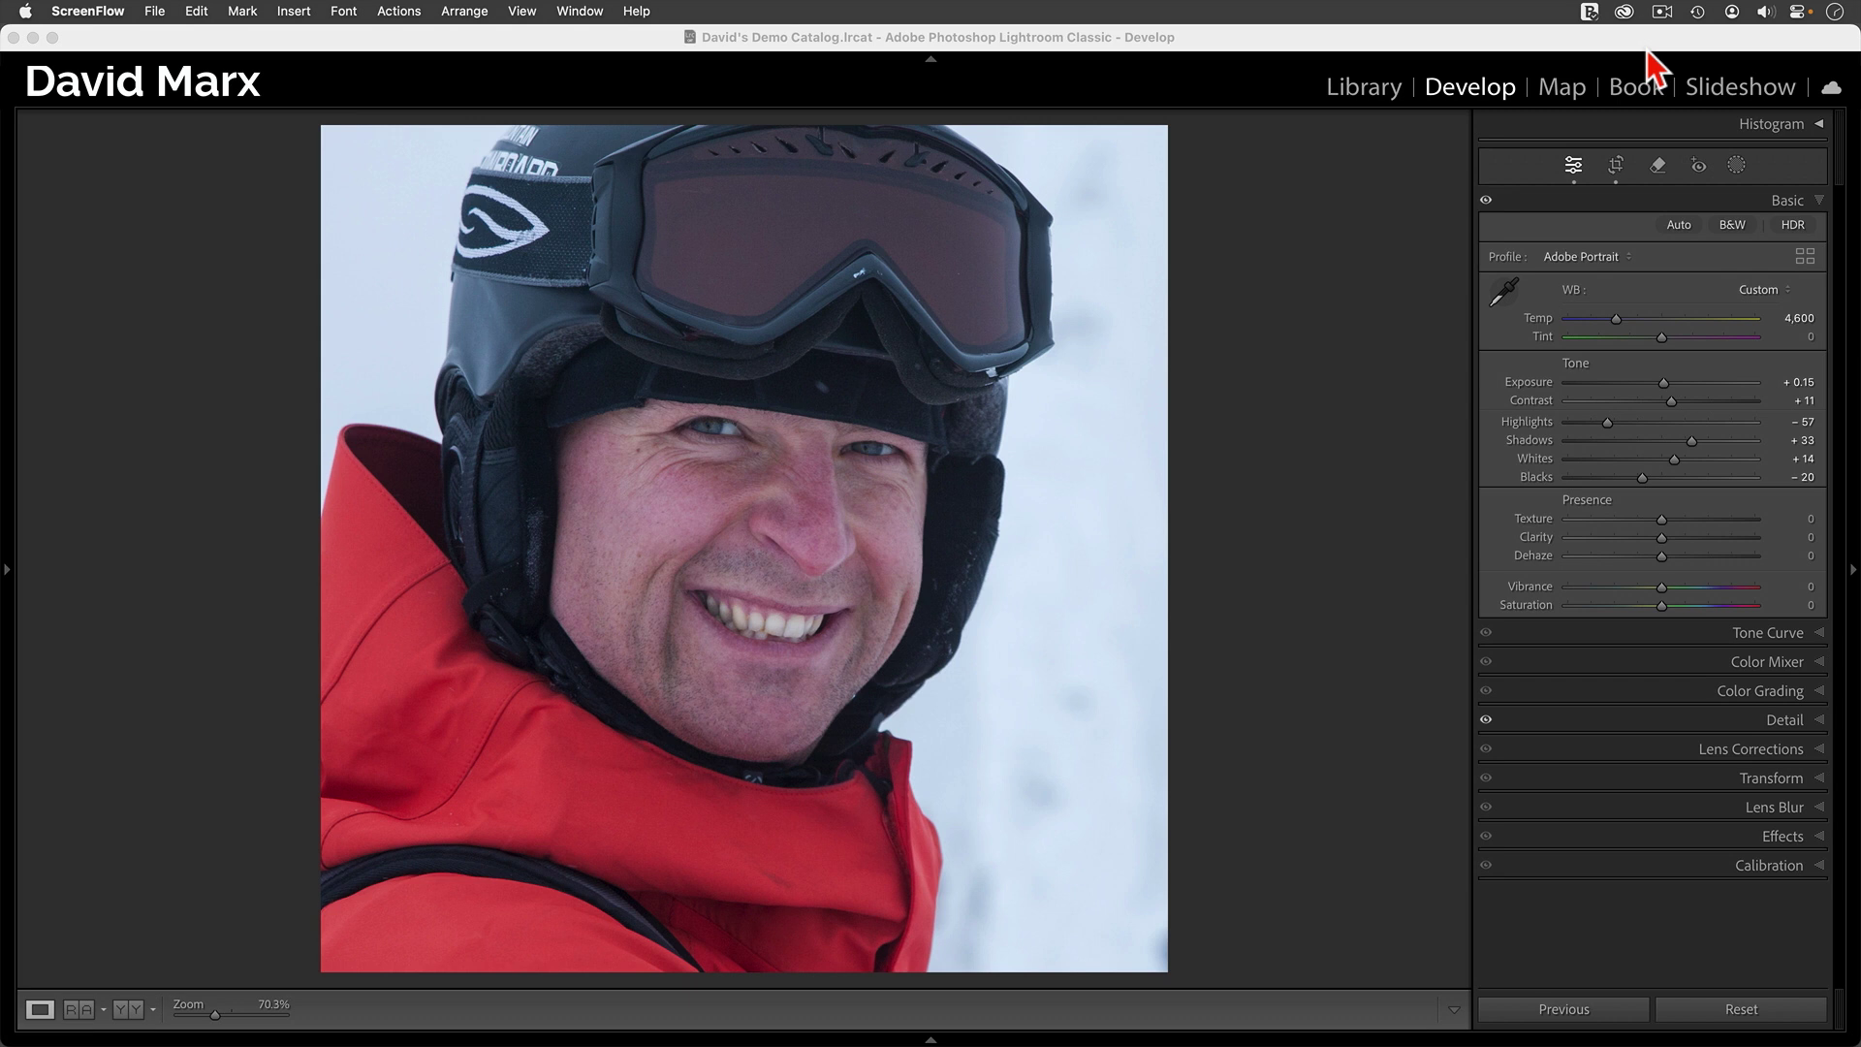
# - Create a single people mask on the skier covering Facial Skin, Eyebrows, Lips and Teeth
pyautogui.click(1736, 166)
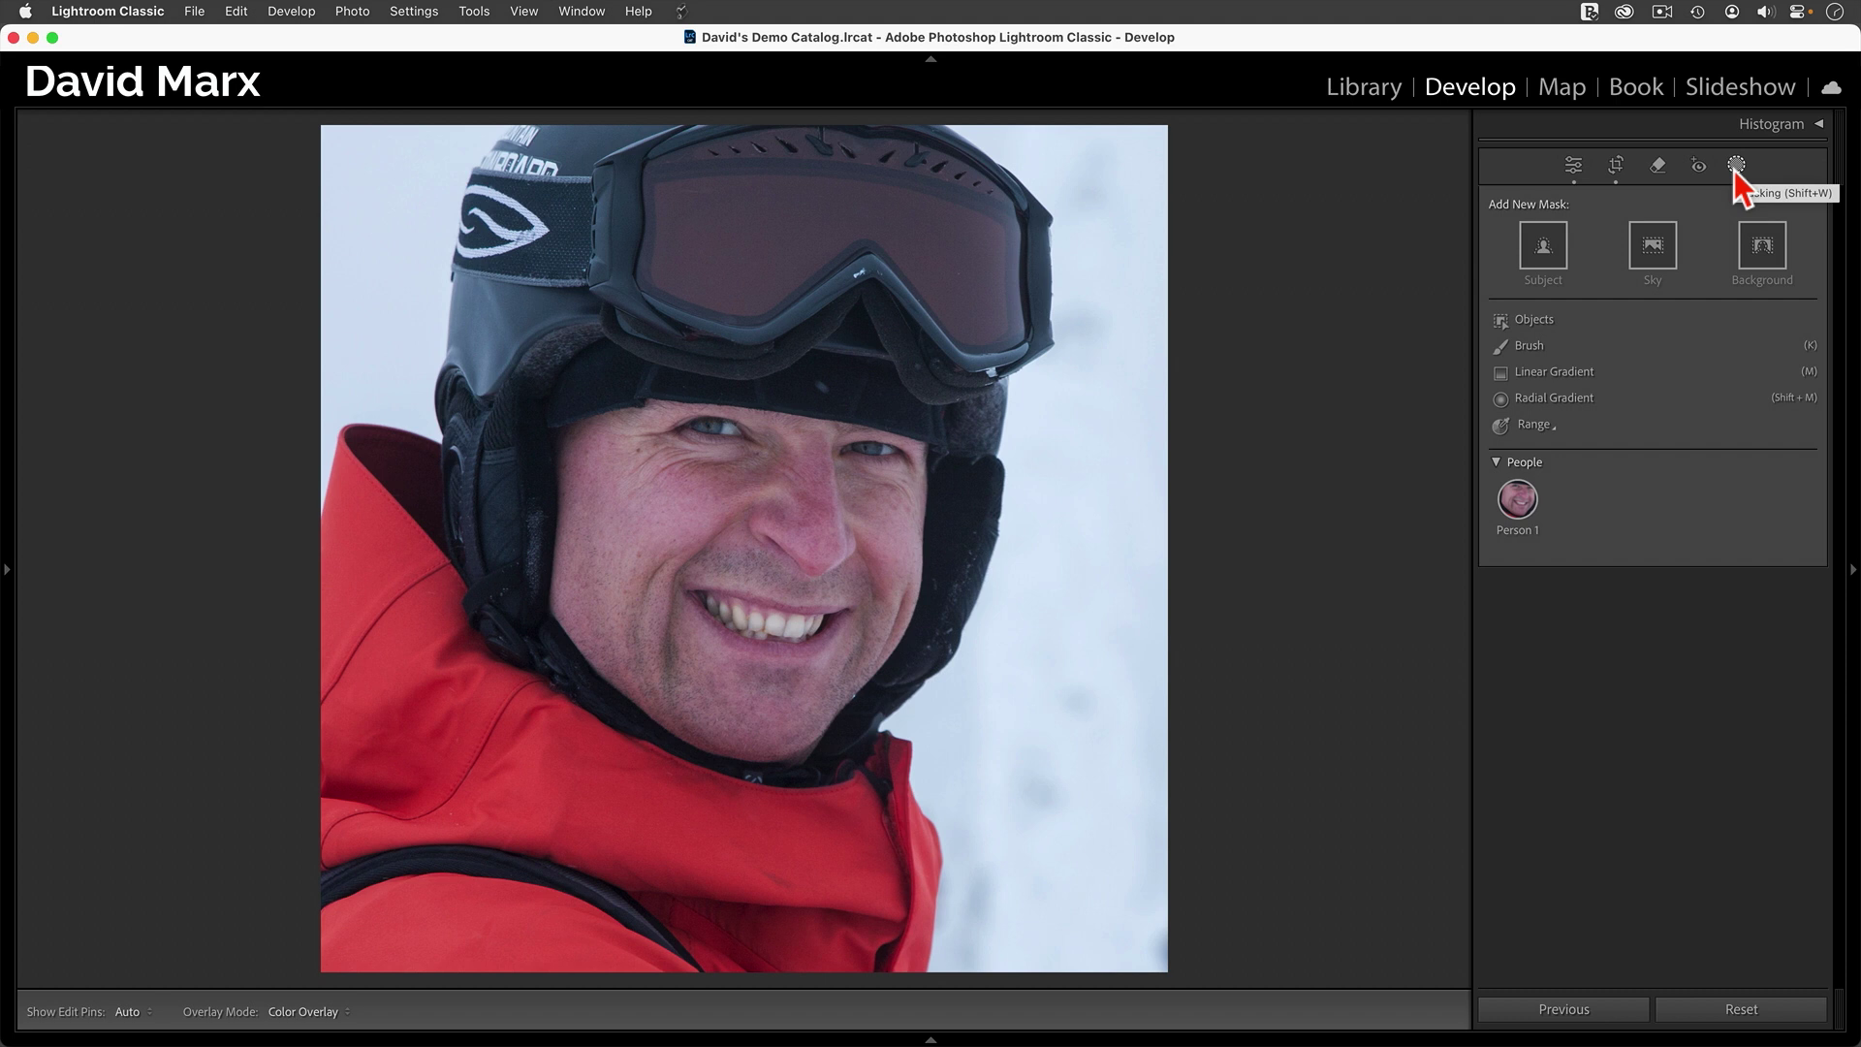
pyautogui.click(1520, 502)
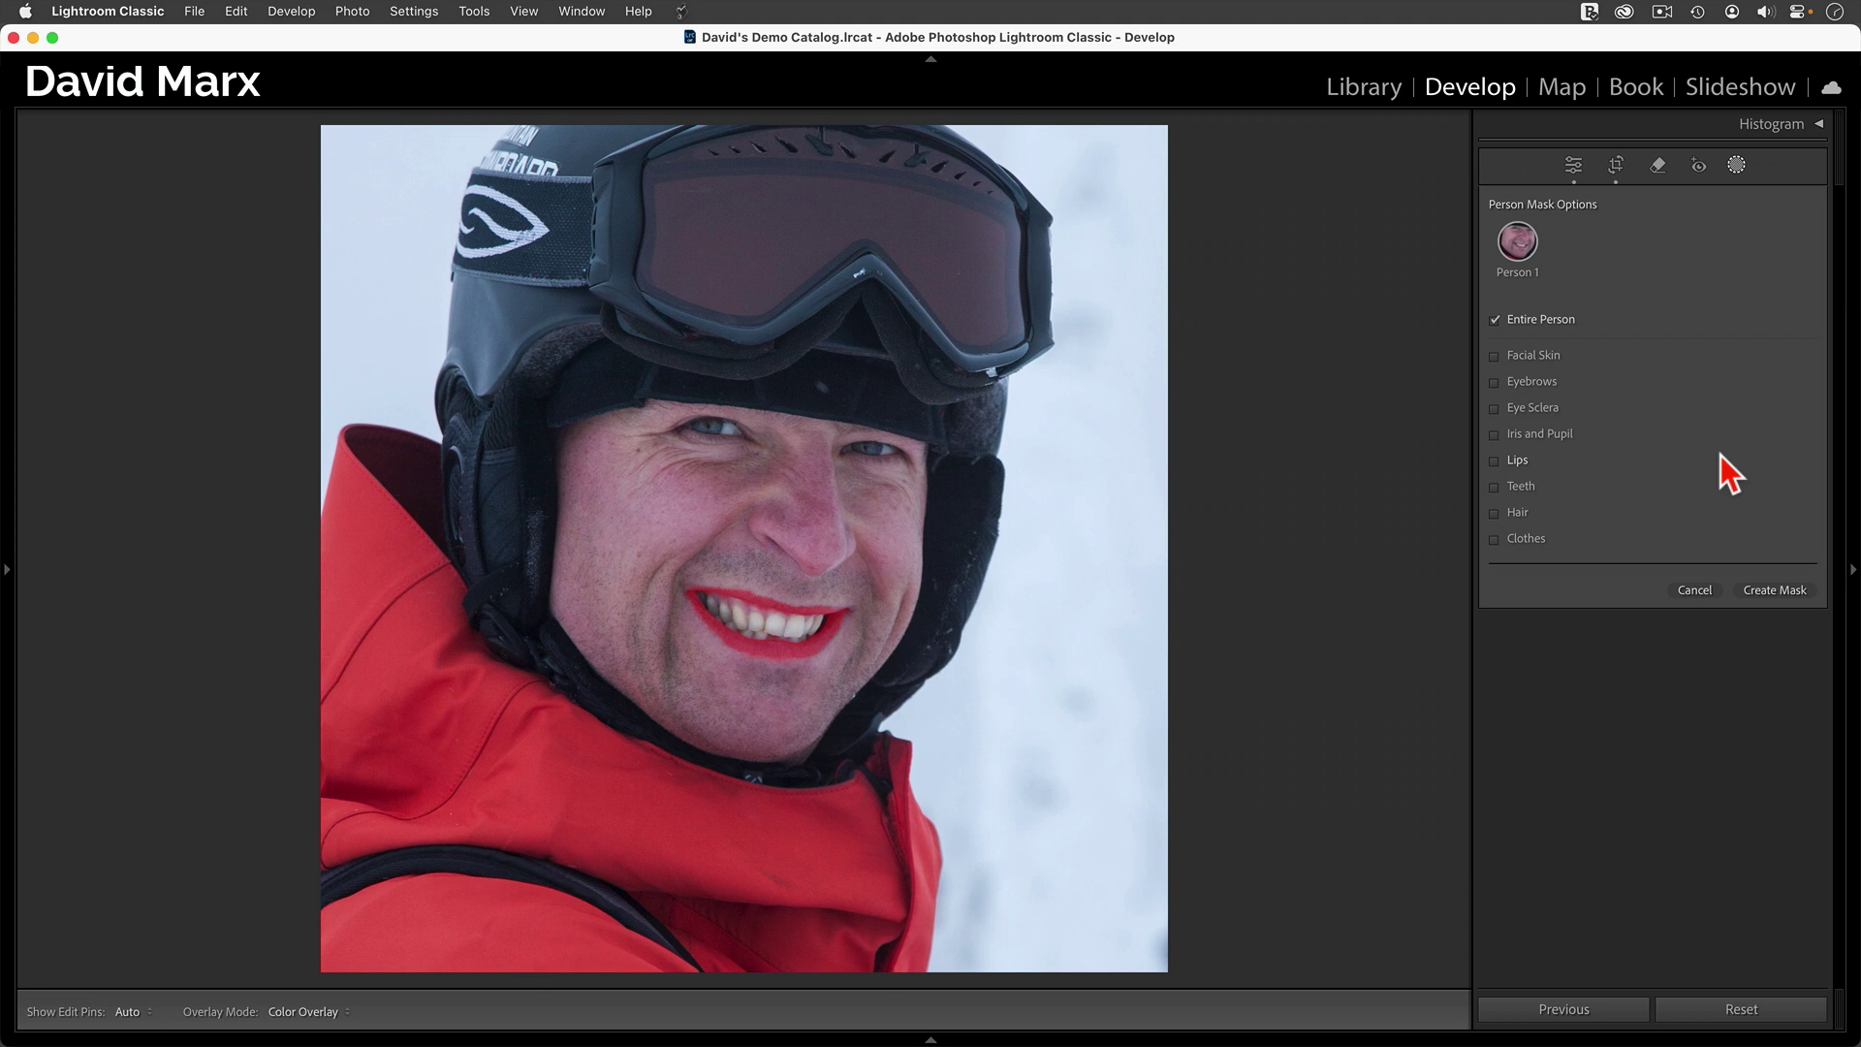
pyautogui.click(1528, 385)
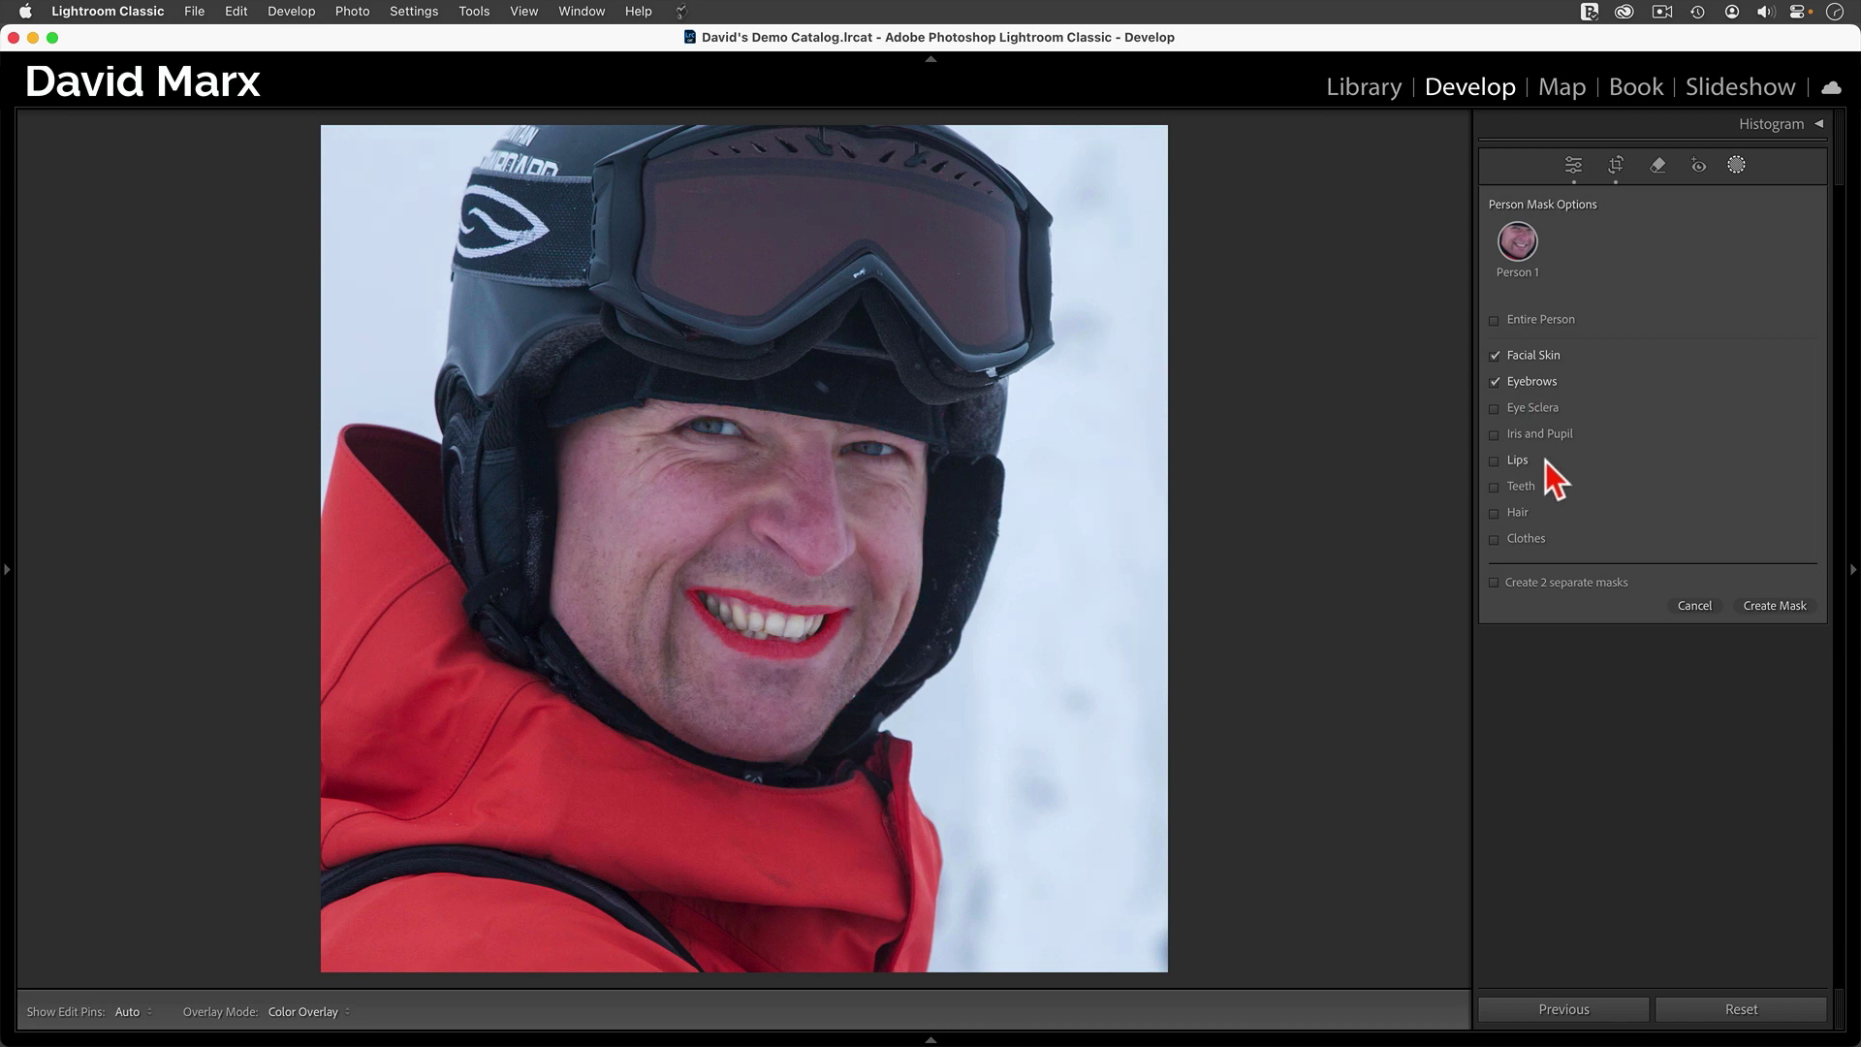
pyautogui.click(1516, 462)
pyautogui.click(1522, 489)
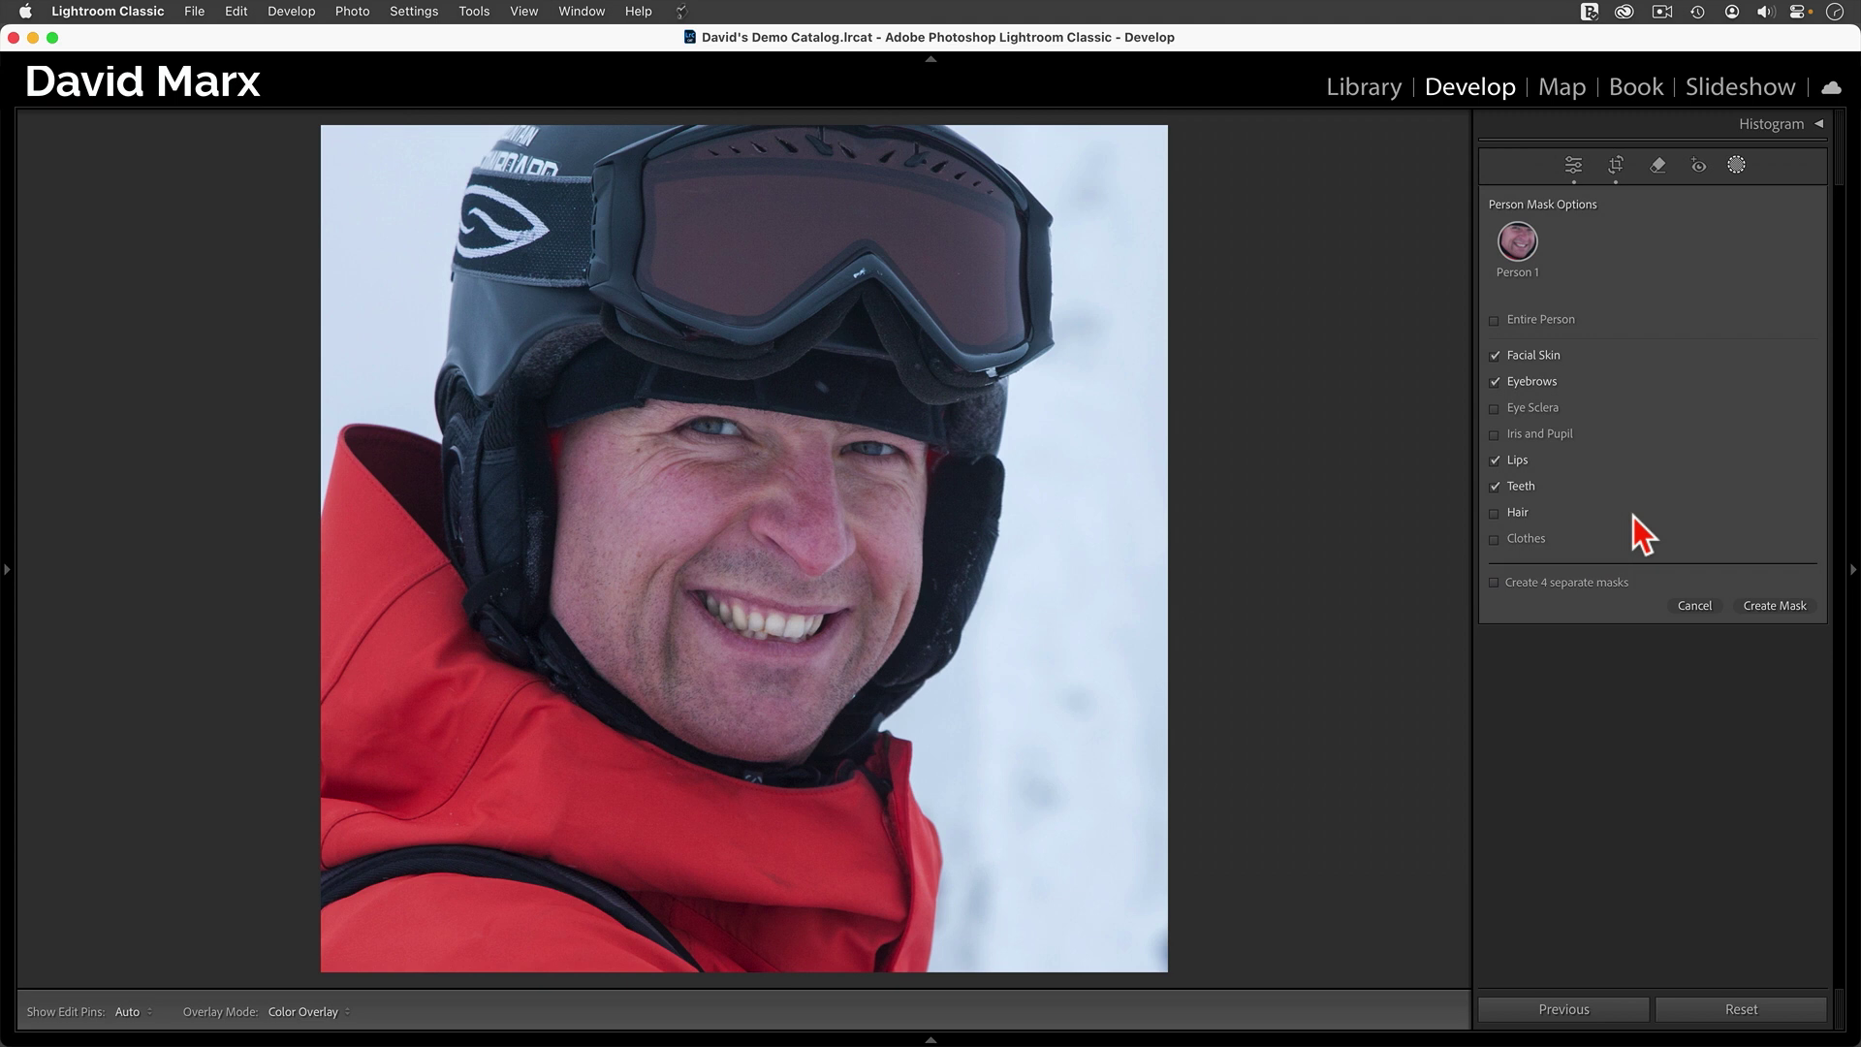
pyautogui.click(1774, 605)
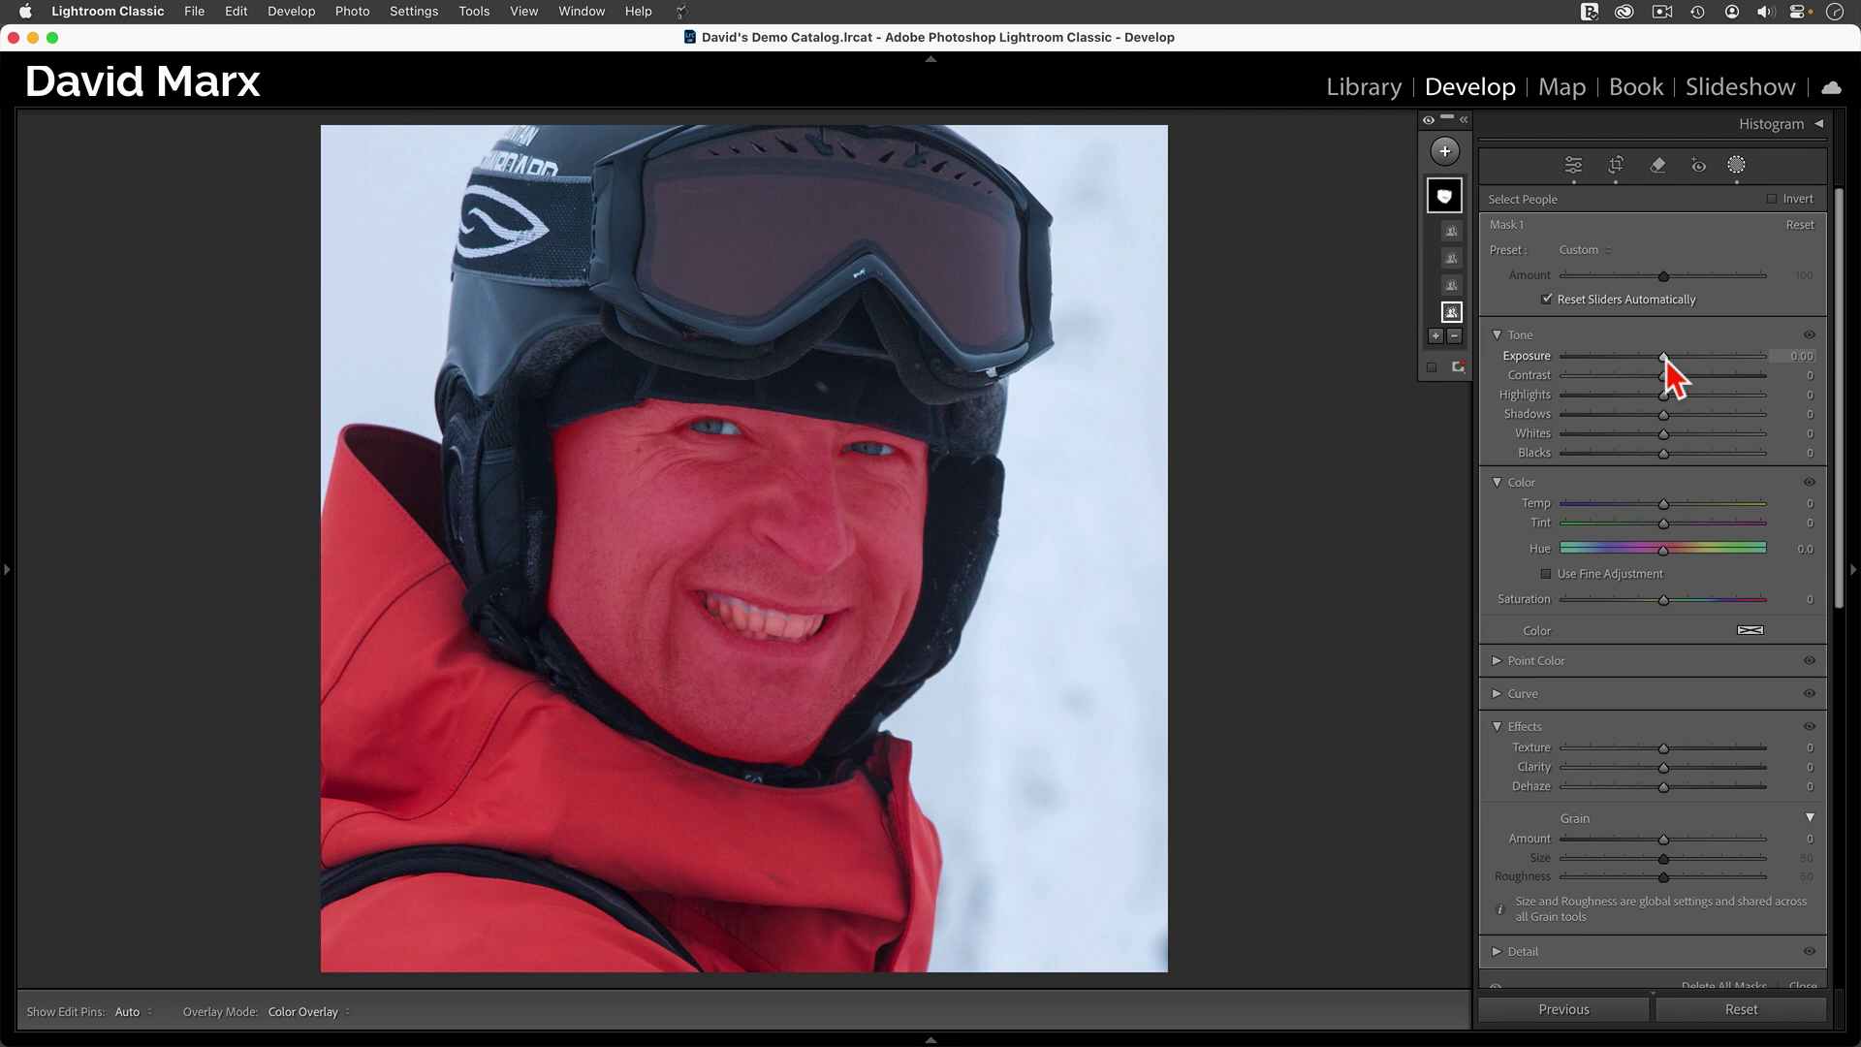
# - Set the face mask's Exposure to 0.15 and Shadows to 10, and compare the photo with and without its Tone adjustments
pyautogui.moveTo(1666, 361); pyautogui.dragTo(1668, 362)
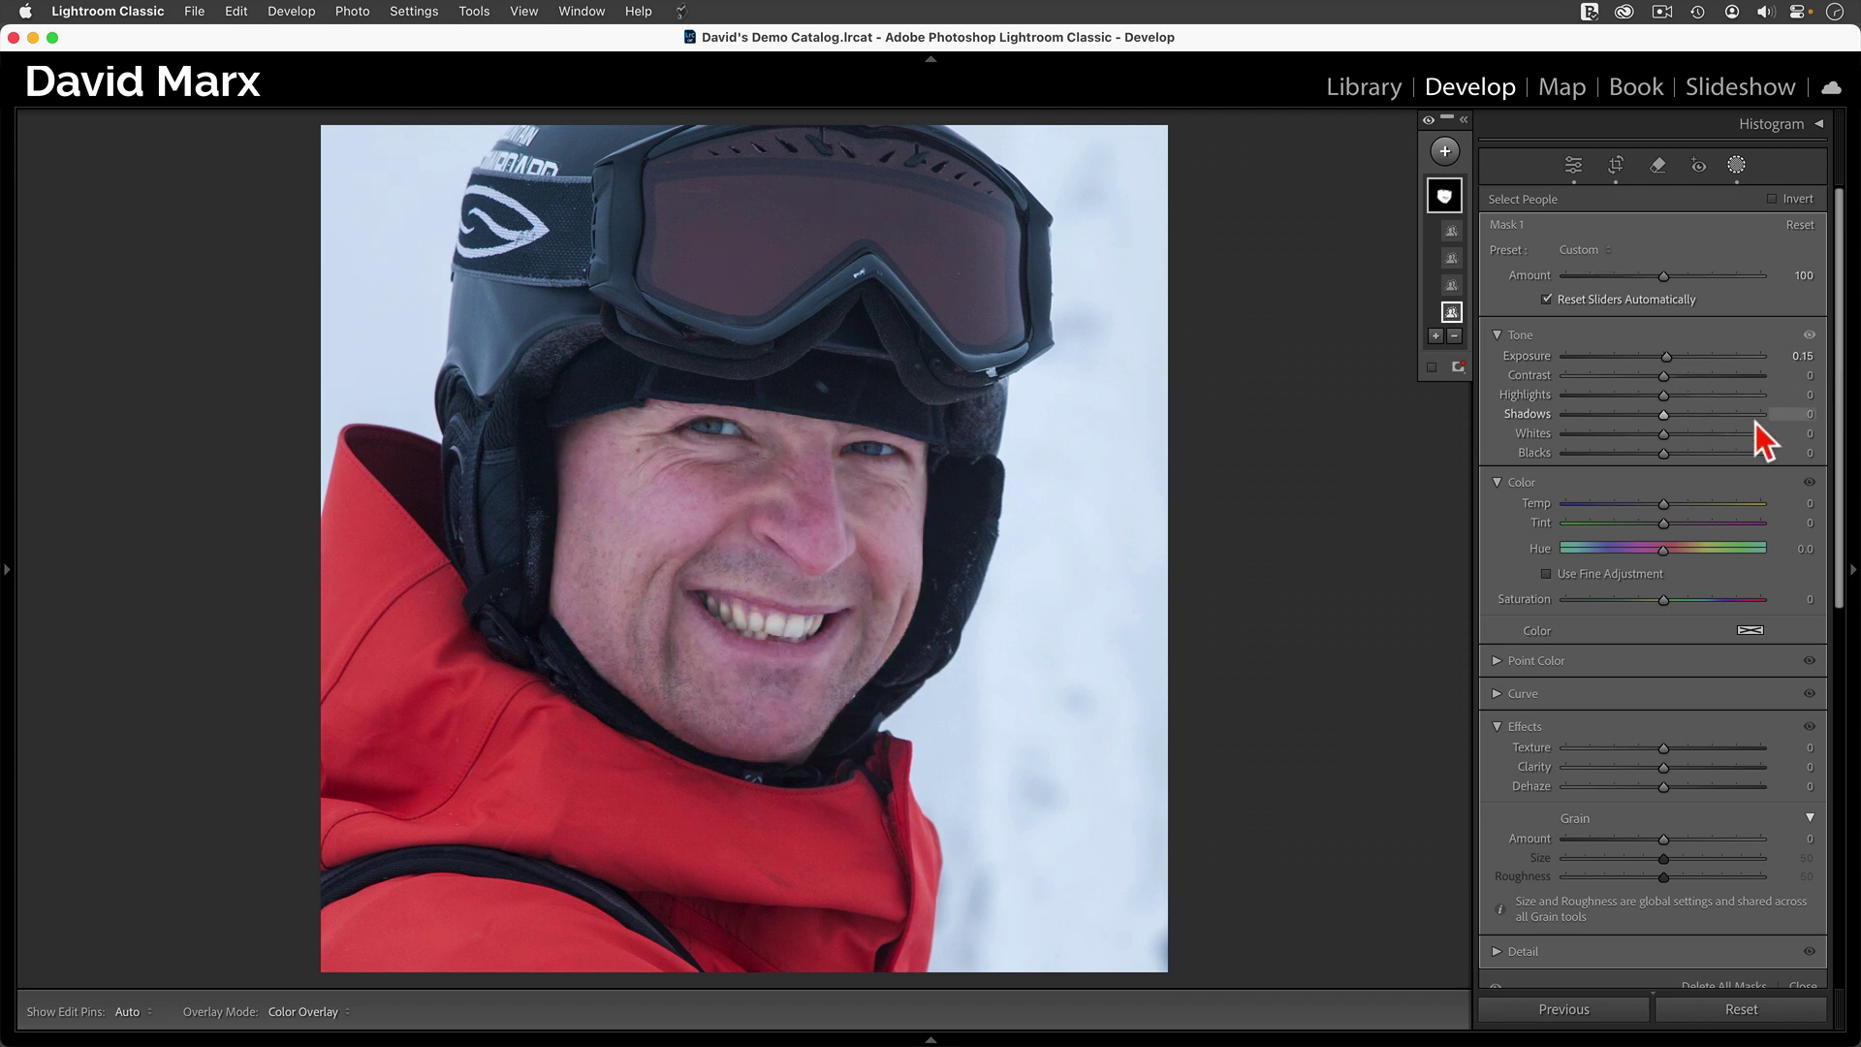
pyautogui.click(1805, 414)
pyautogui.write('10')
pyautogui.press('Return')
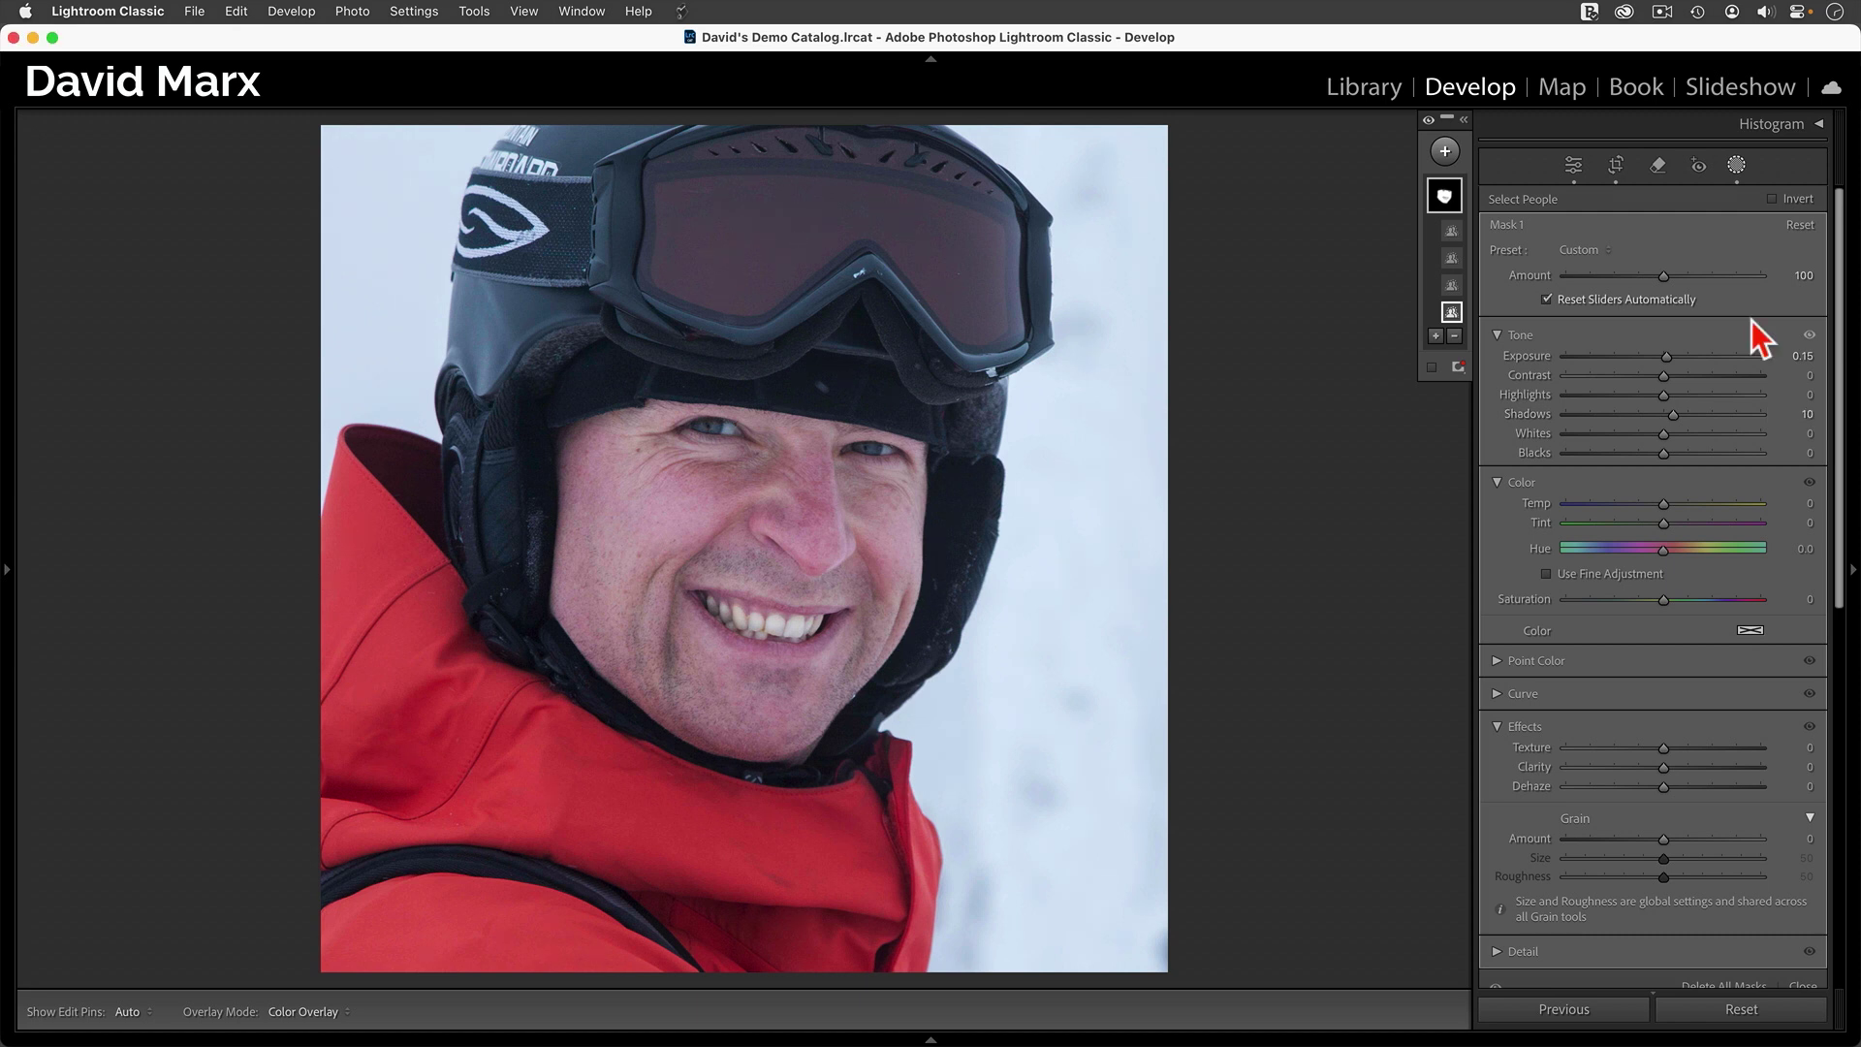
pyautogui.click(1809, 336)
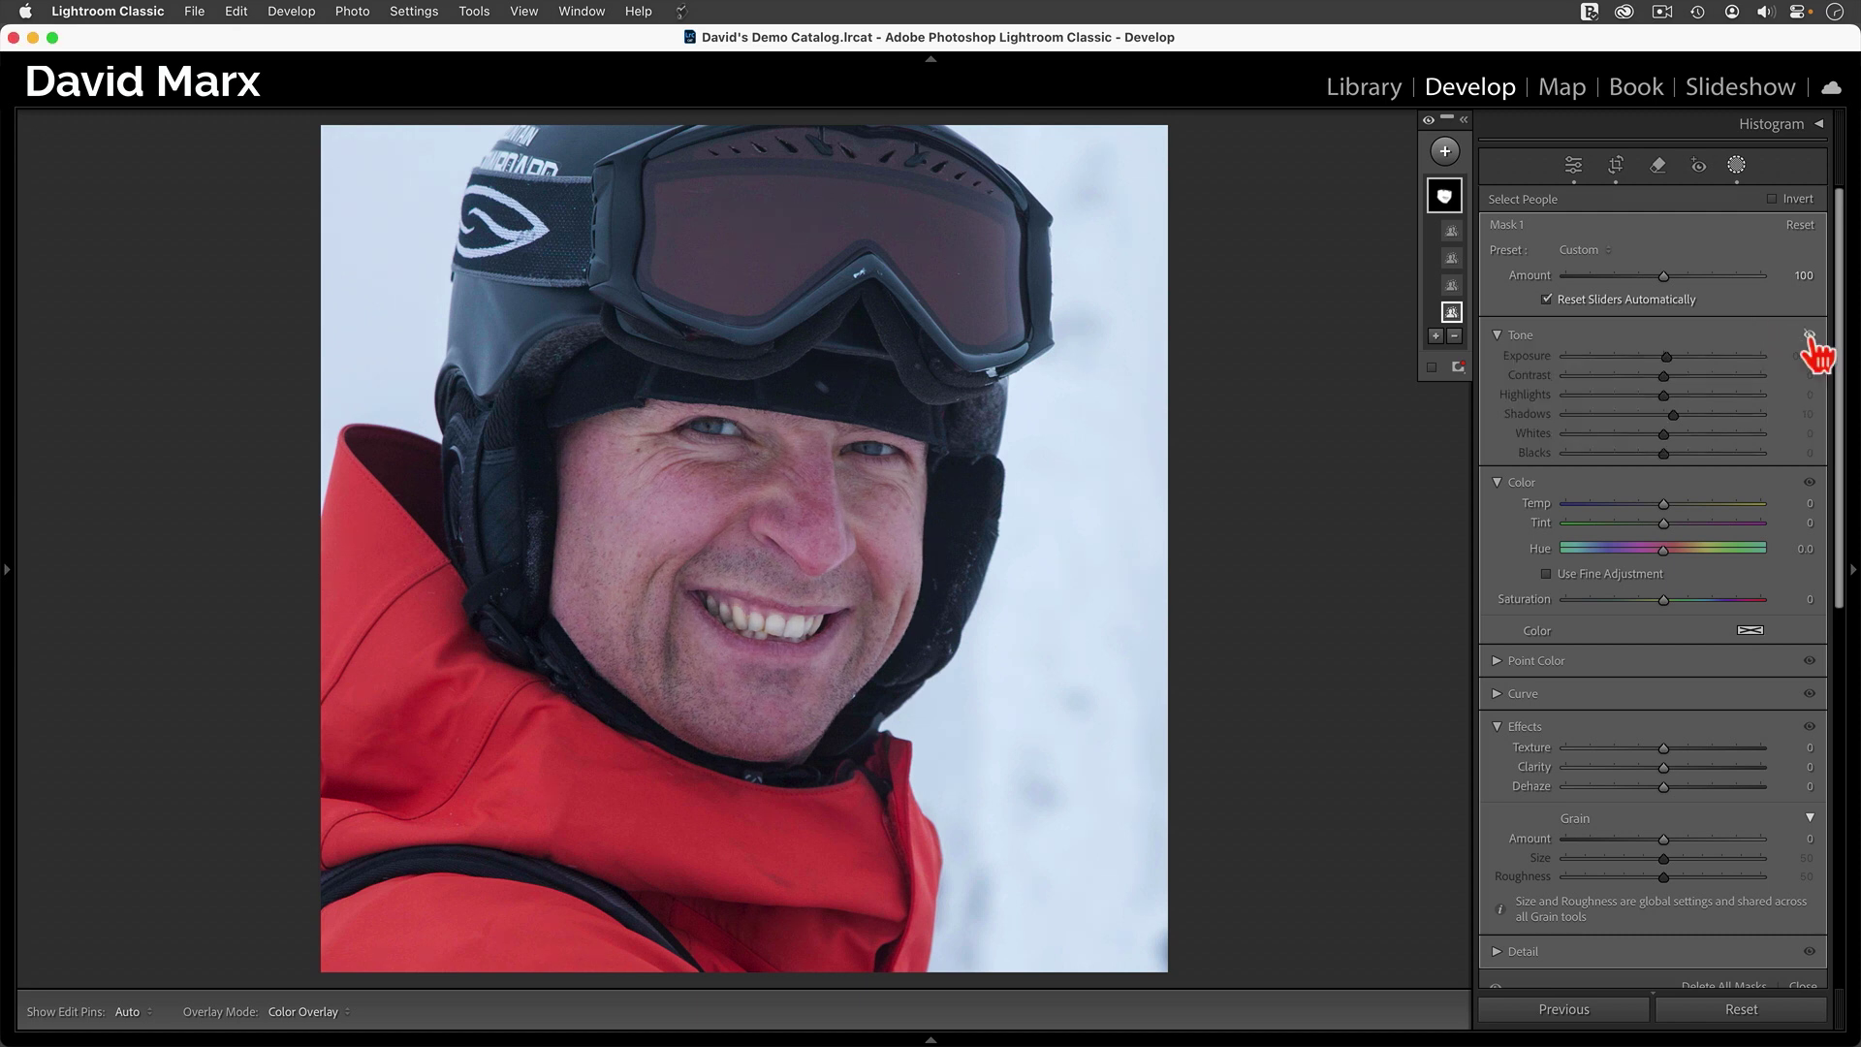
pyautogui.click(1809, 336)
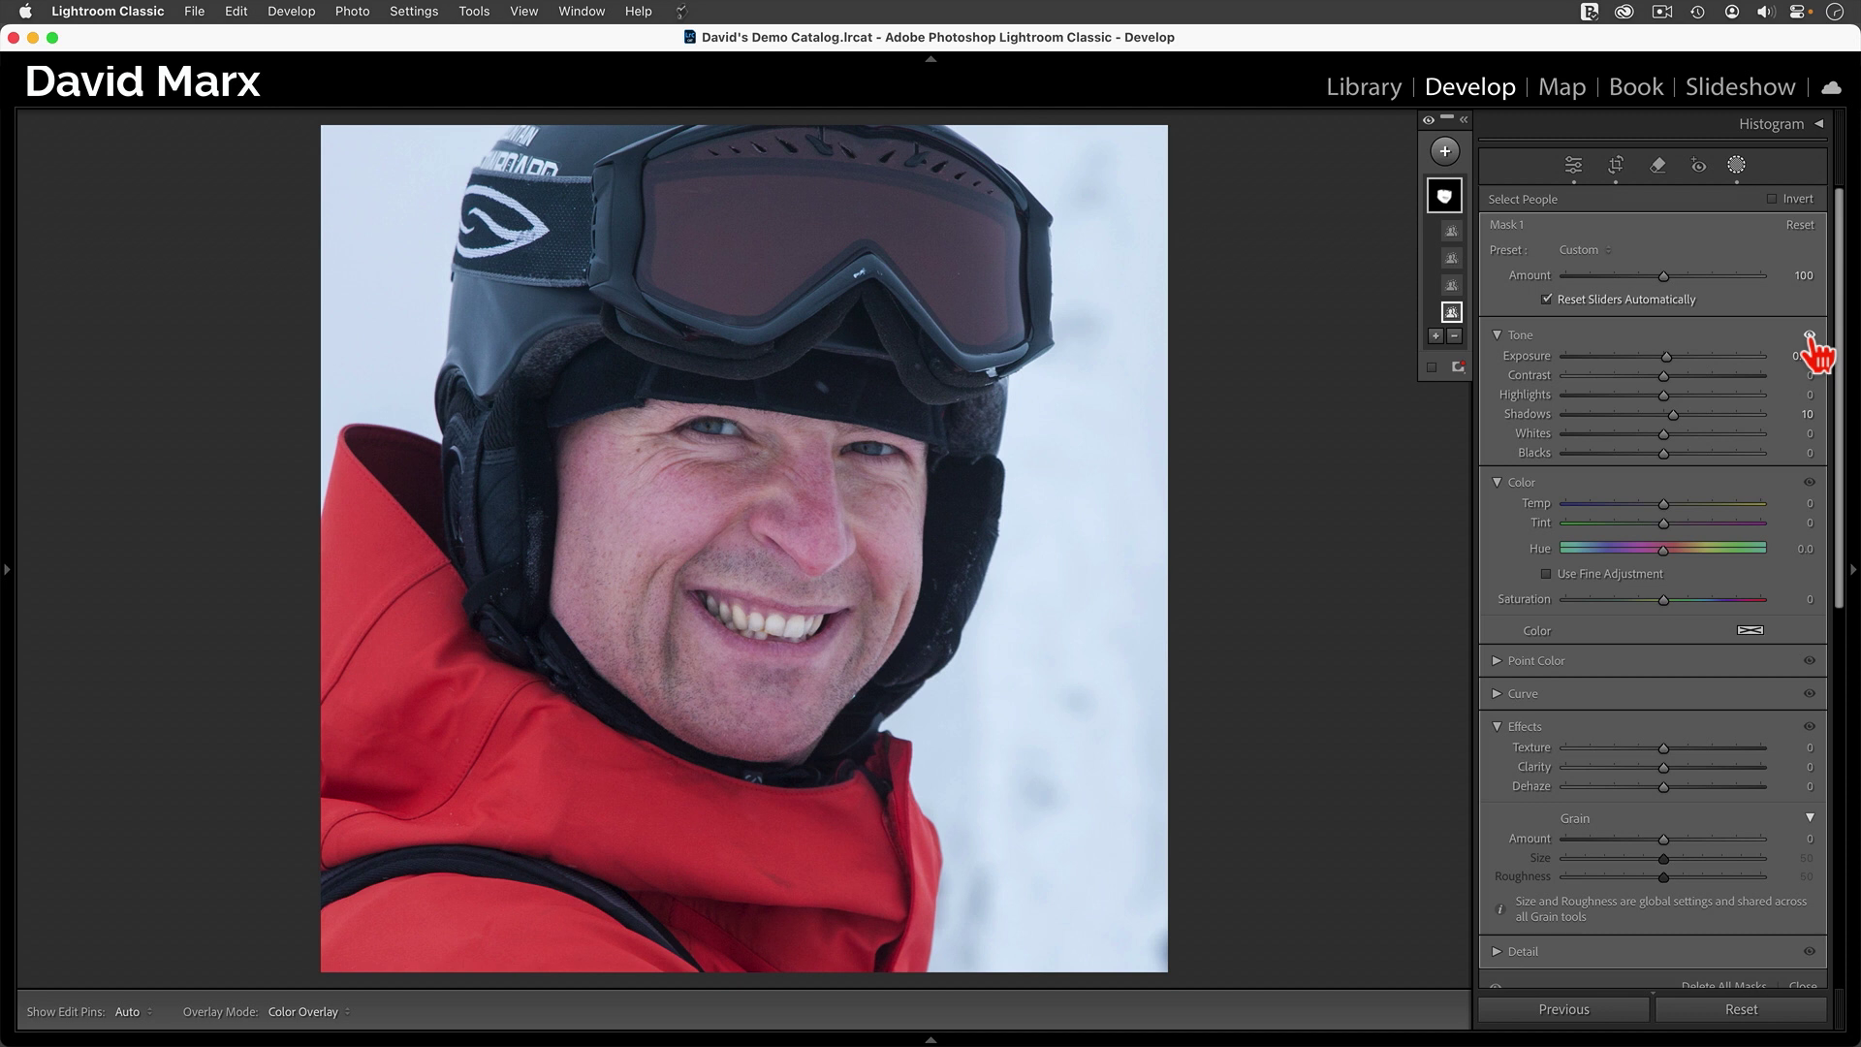
pyautogui.click(1810, 336)
pyautogui.click(1810, 336)
# - Warm the skier's face by setting the mask's Temp to 5
pyautogui.click(1808, 503)
pyautogui.write('5')
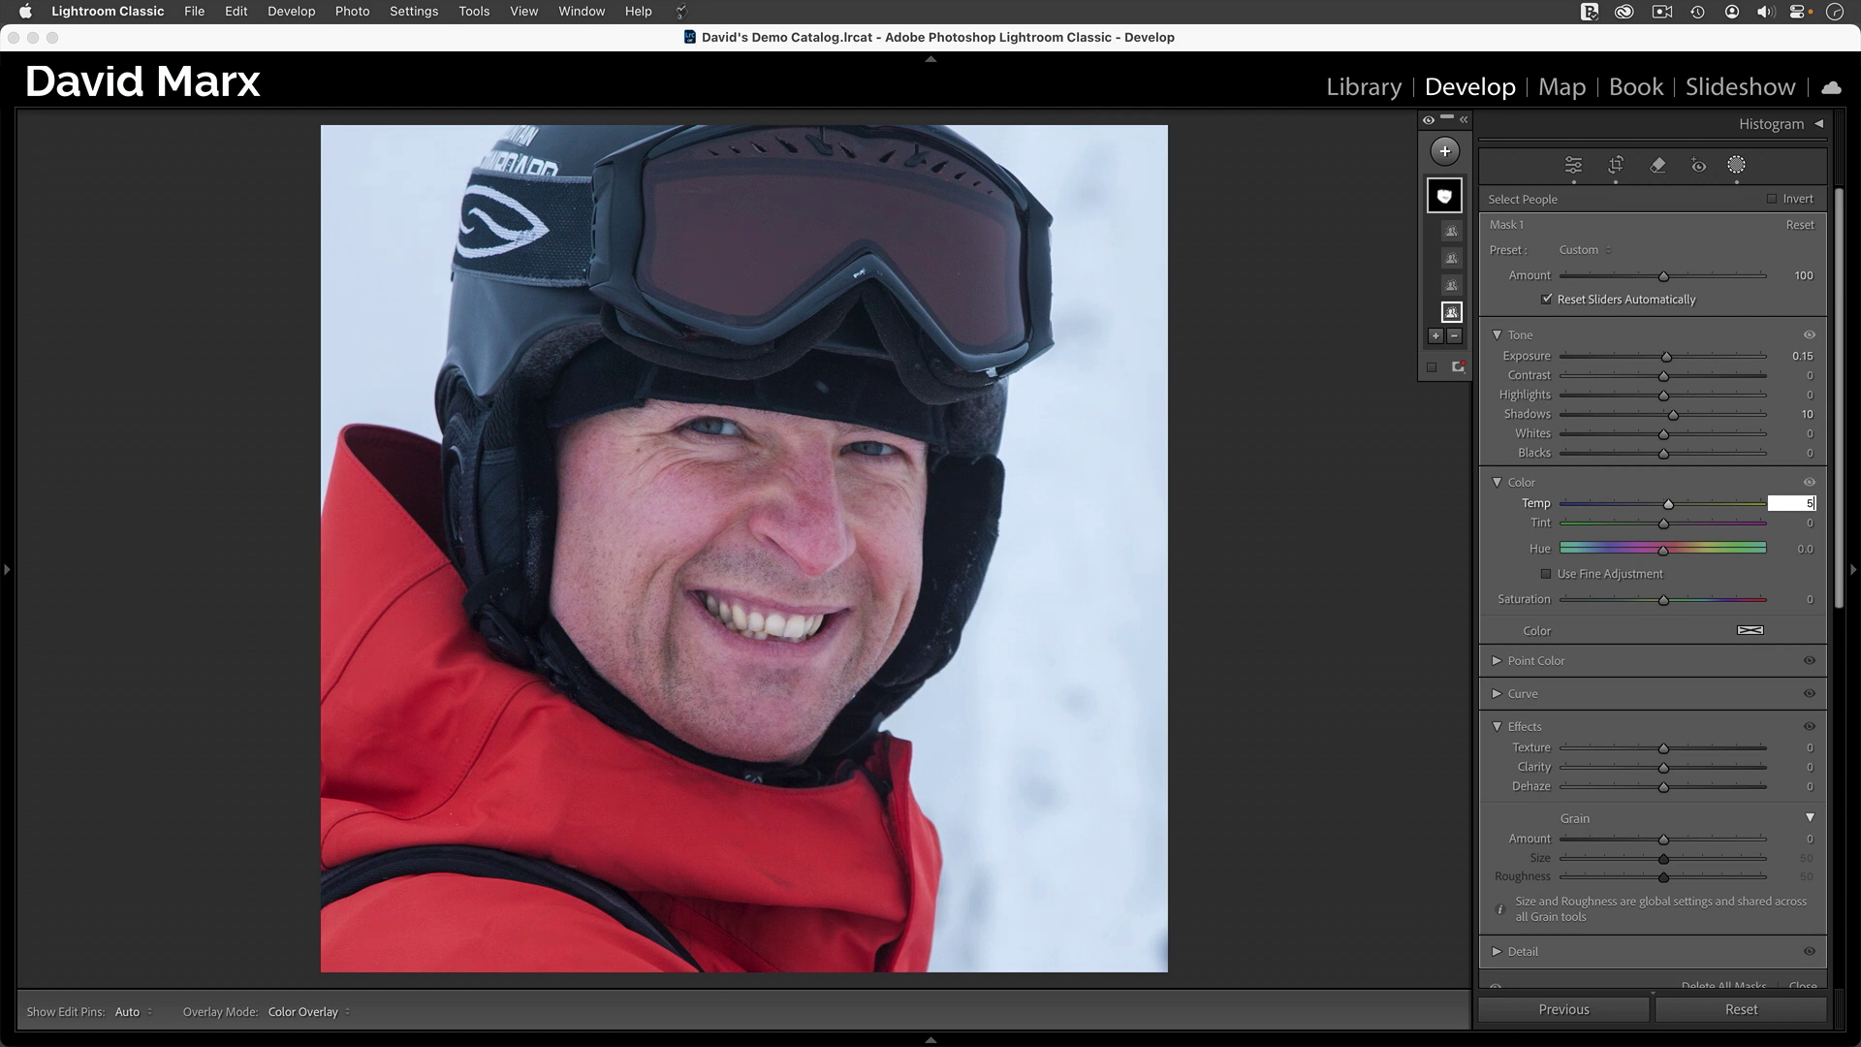
pyautogui.press('Return')
# - Create a second people mask on the skier combining Facial Skin, Eyebrows, Lips and Teeth
pyautogui.click(1462, 120)
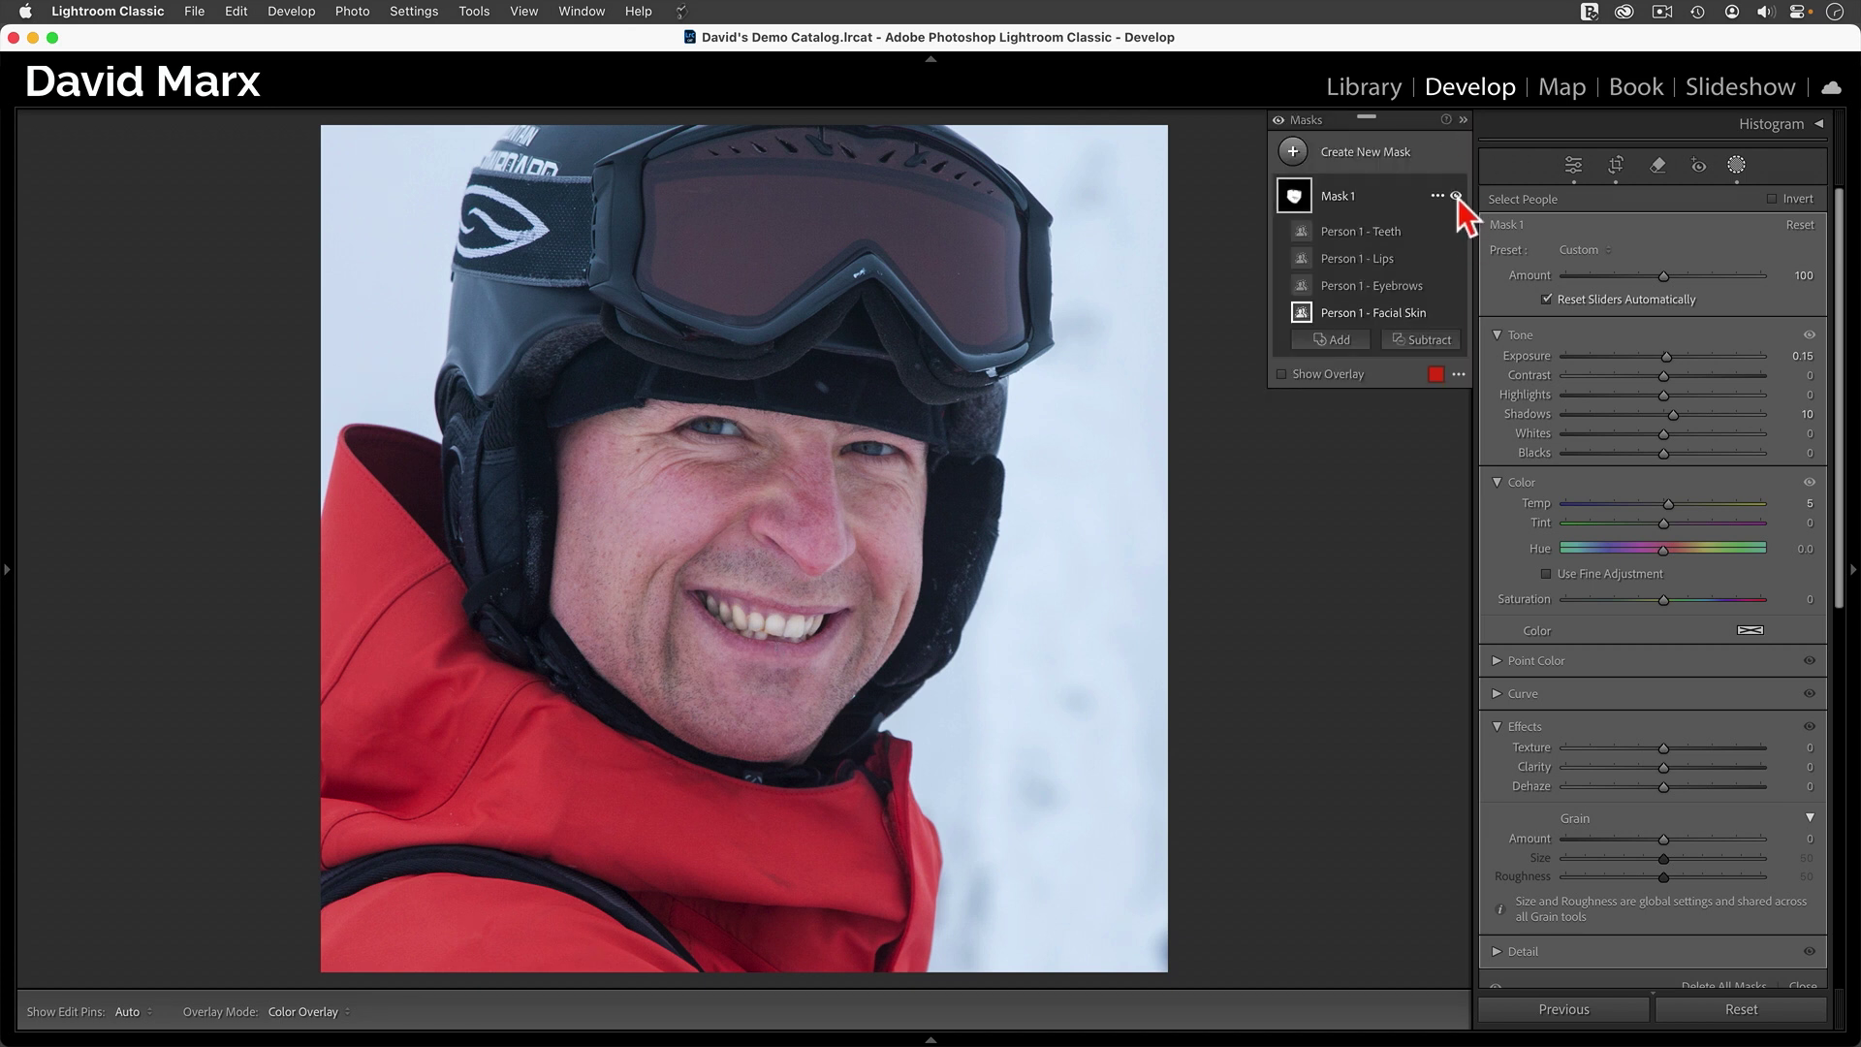
pyautogui.click(1382, 177)
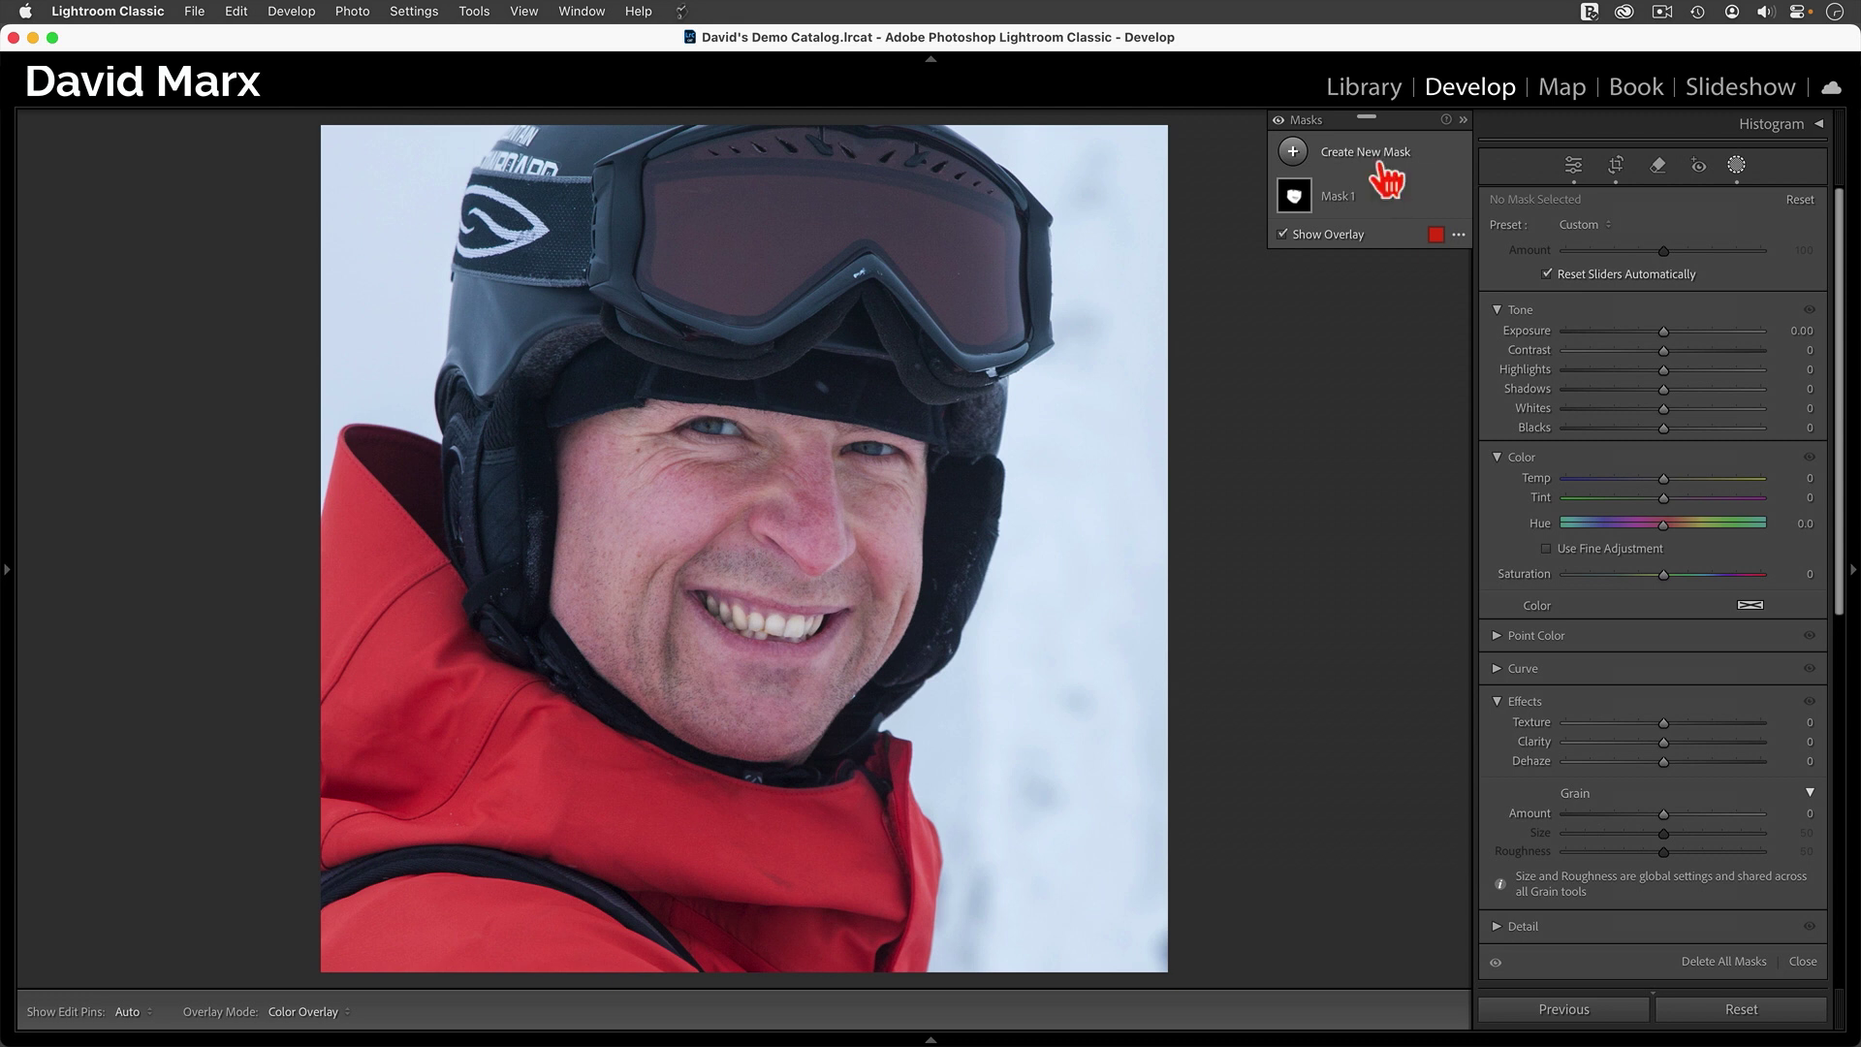
pyautogui.click(1384, 174)
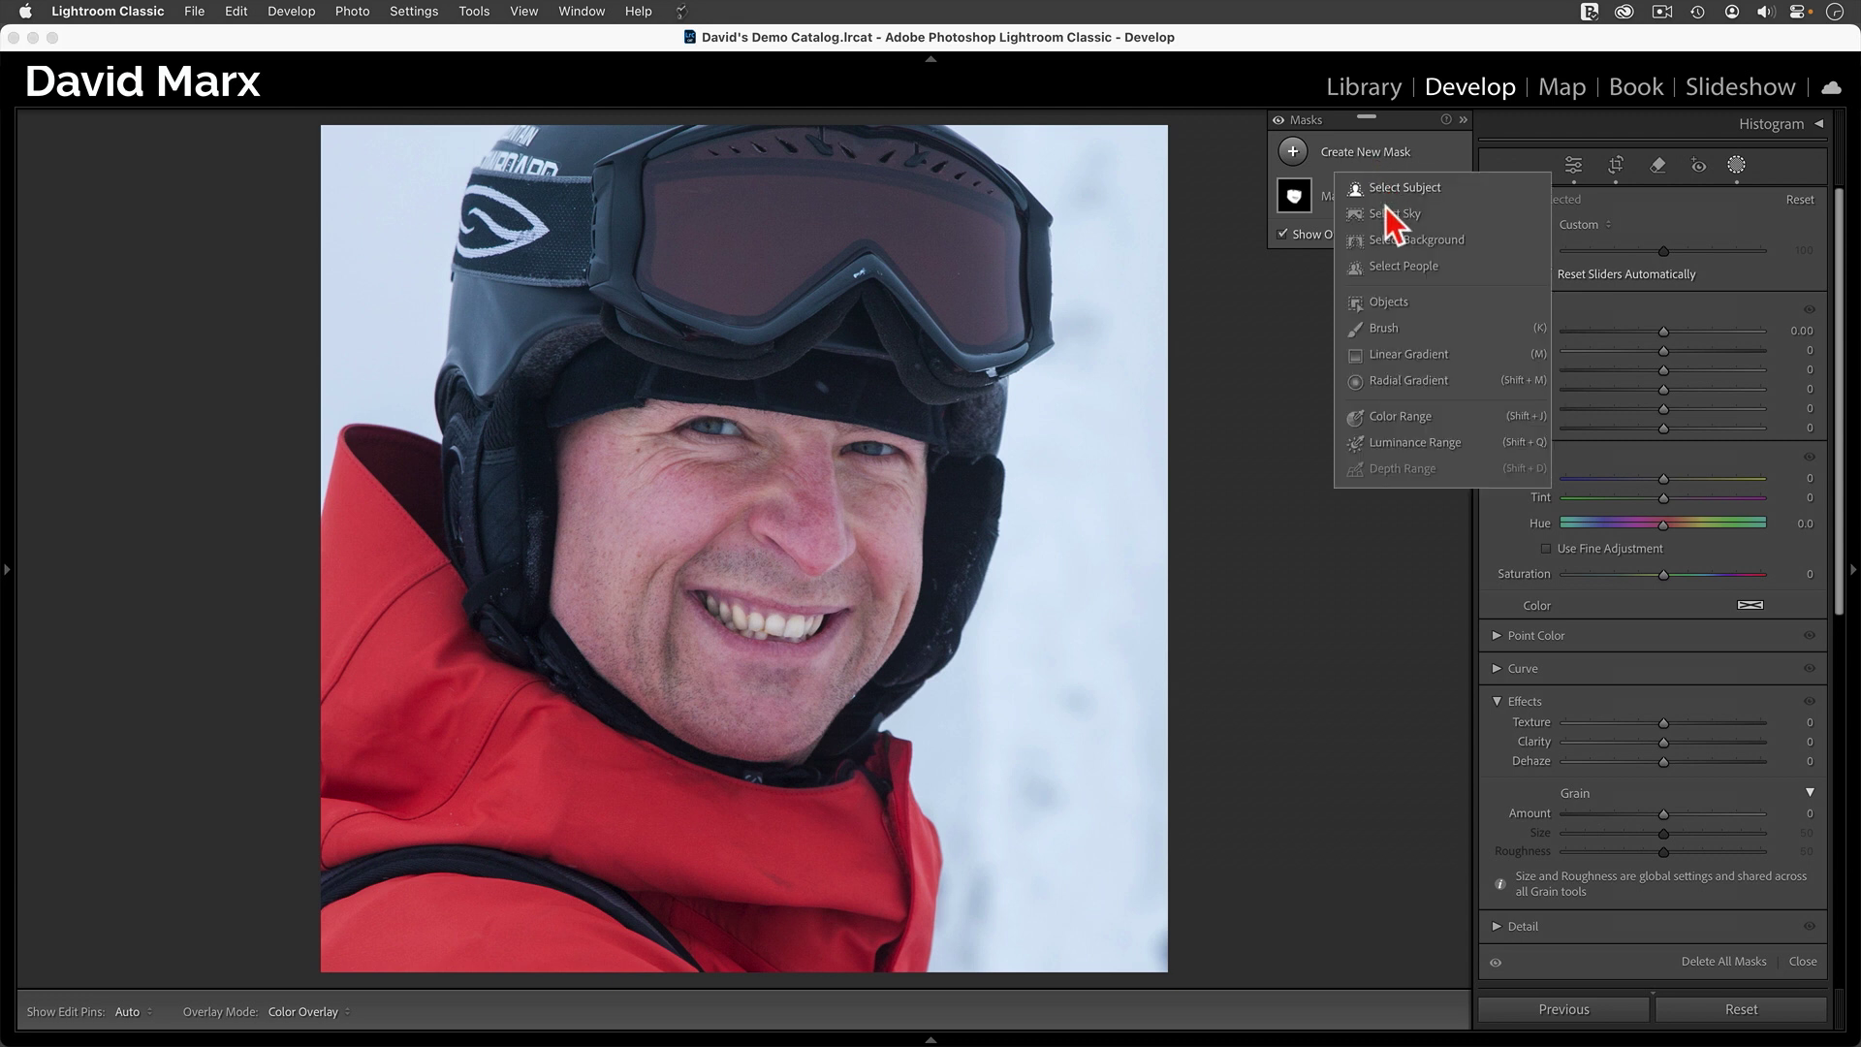
pyautogui.click(1395, 270)
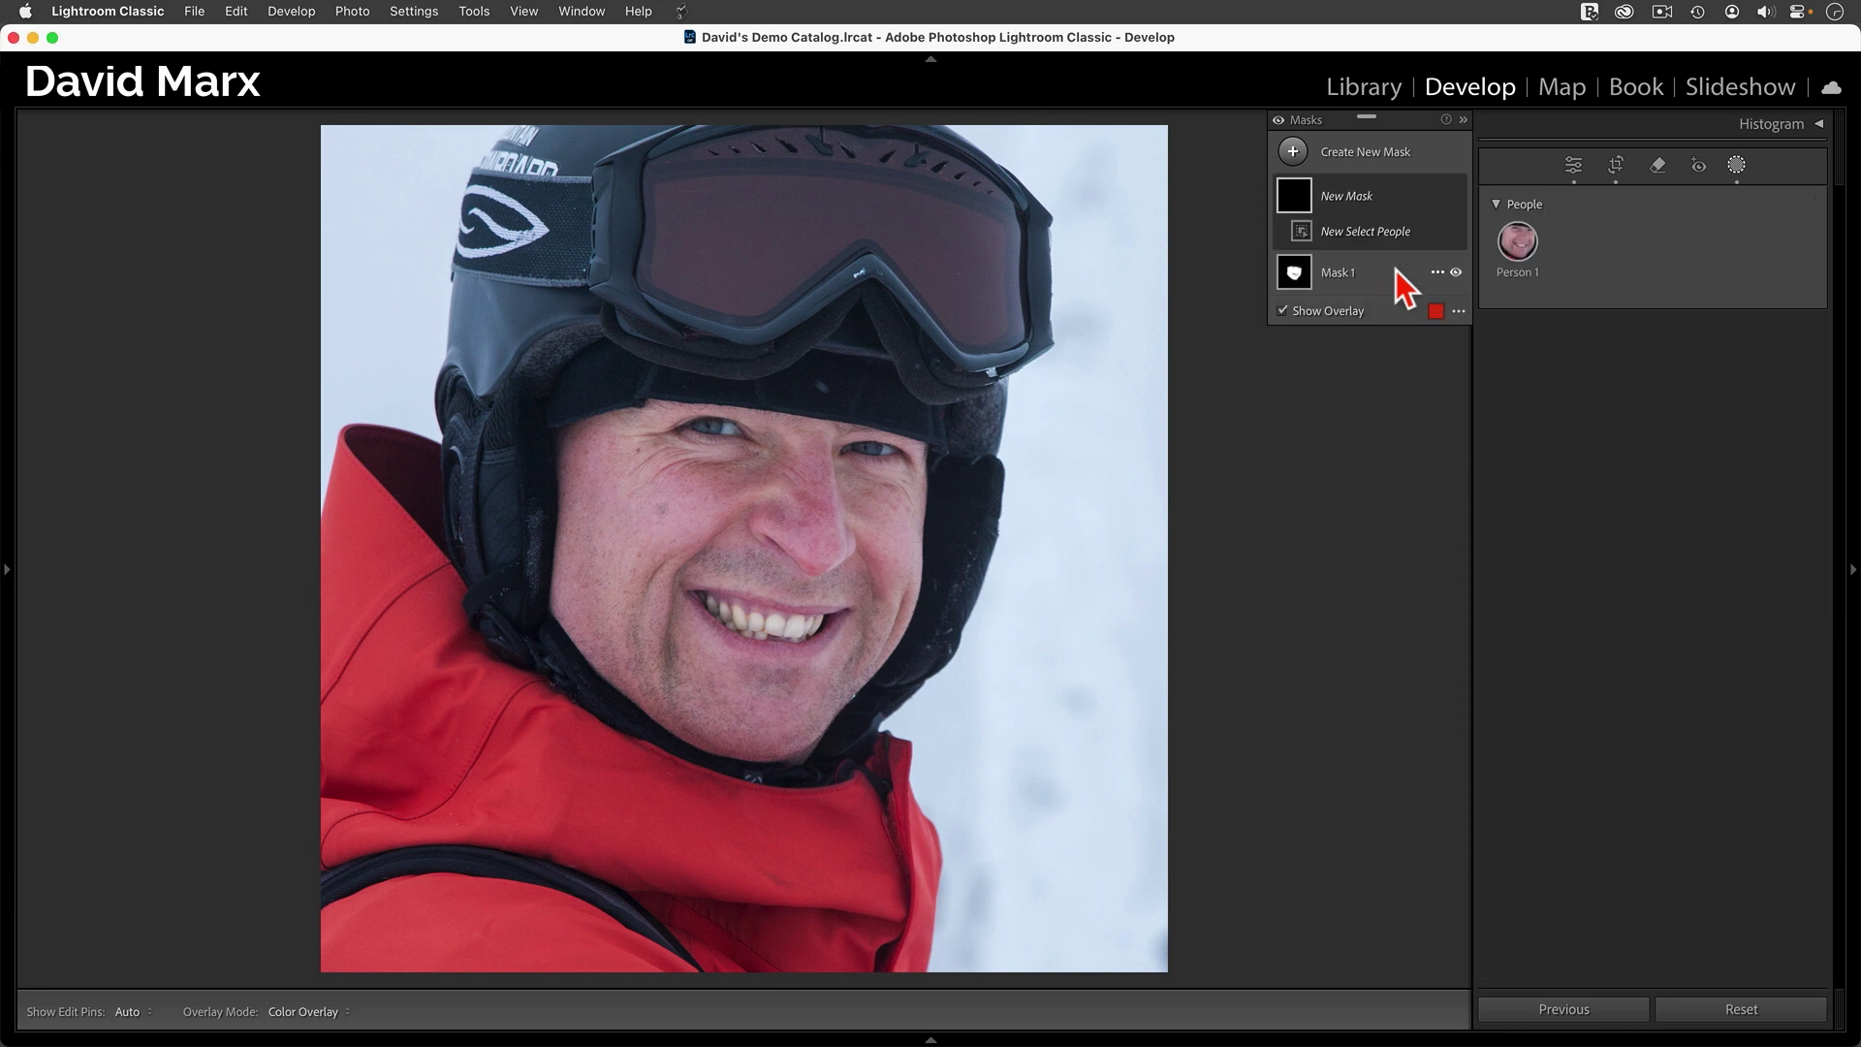
pyautogui.click(1517, 257)
pyautogui.click(1533, 353)
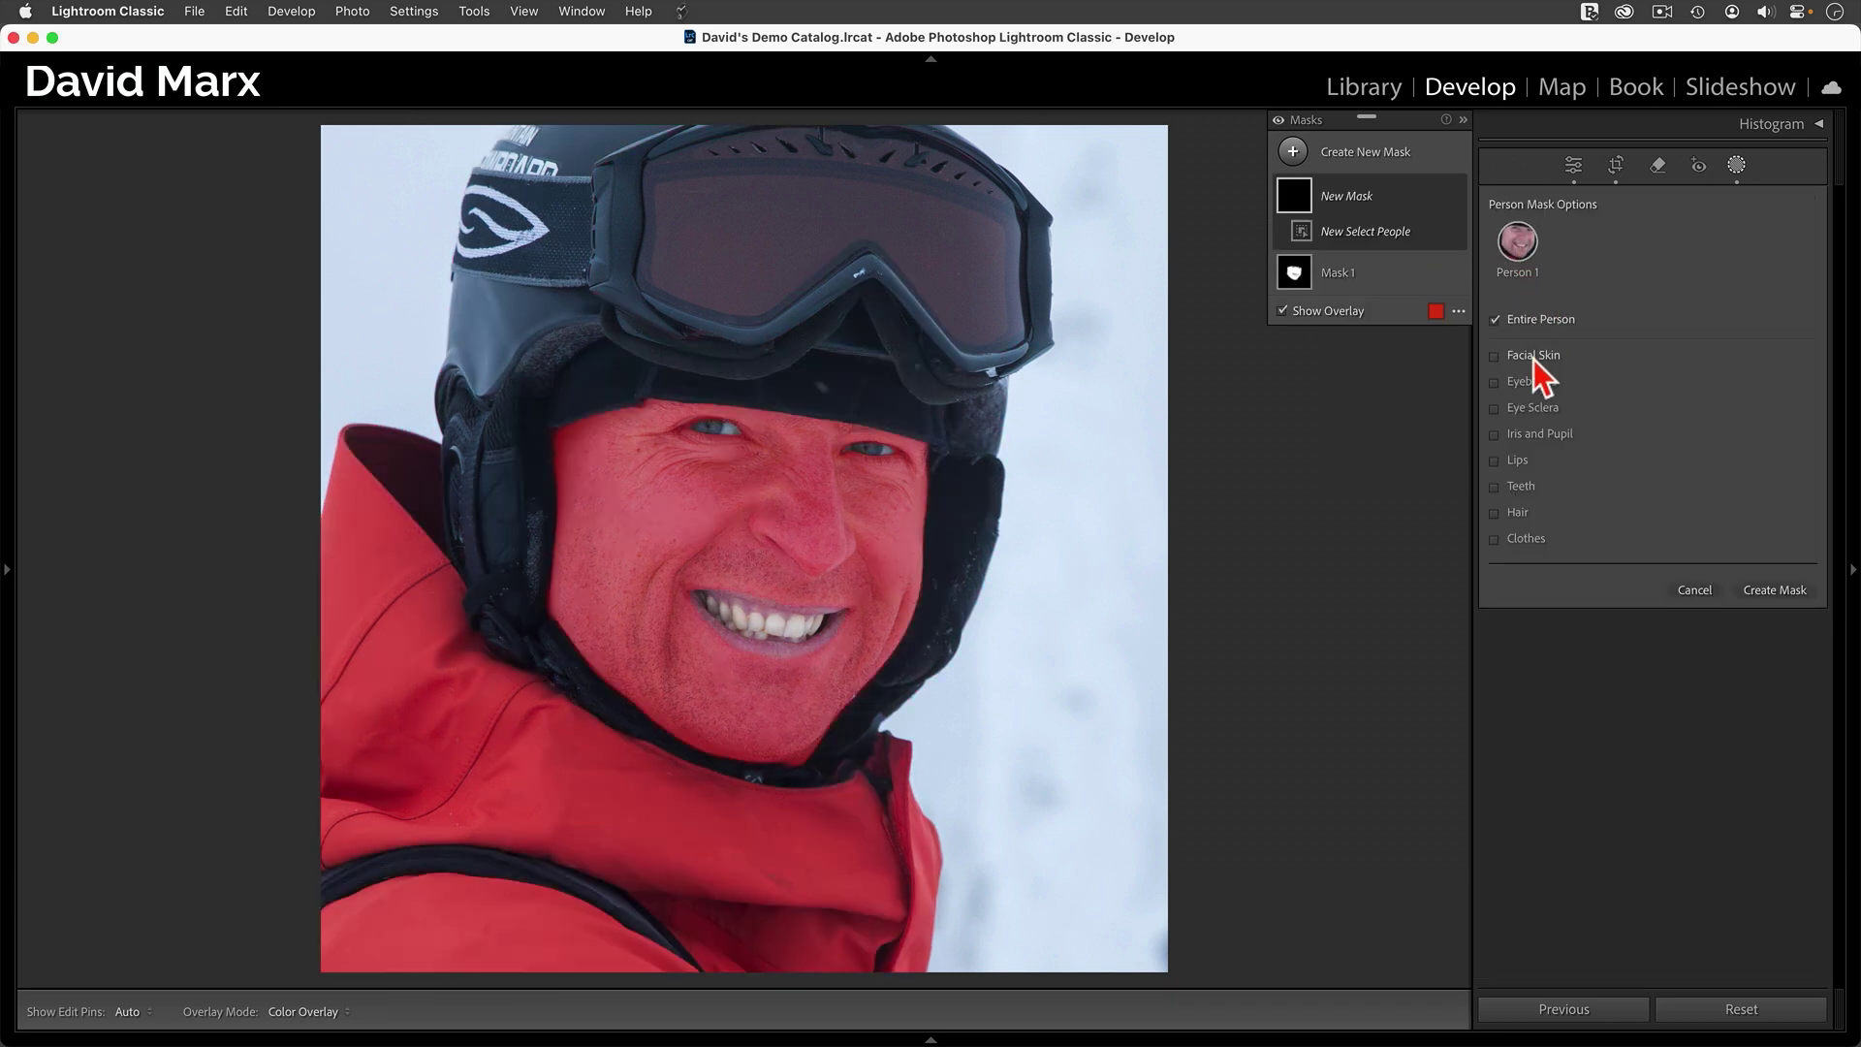
pyautogui.click(1528, 384)
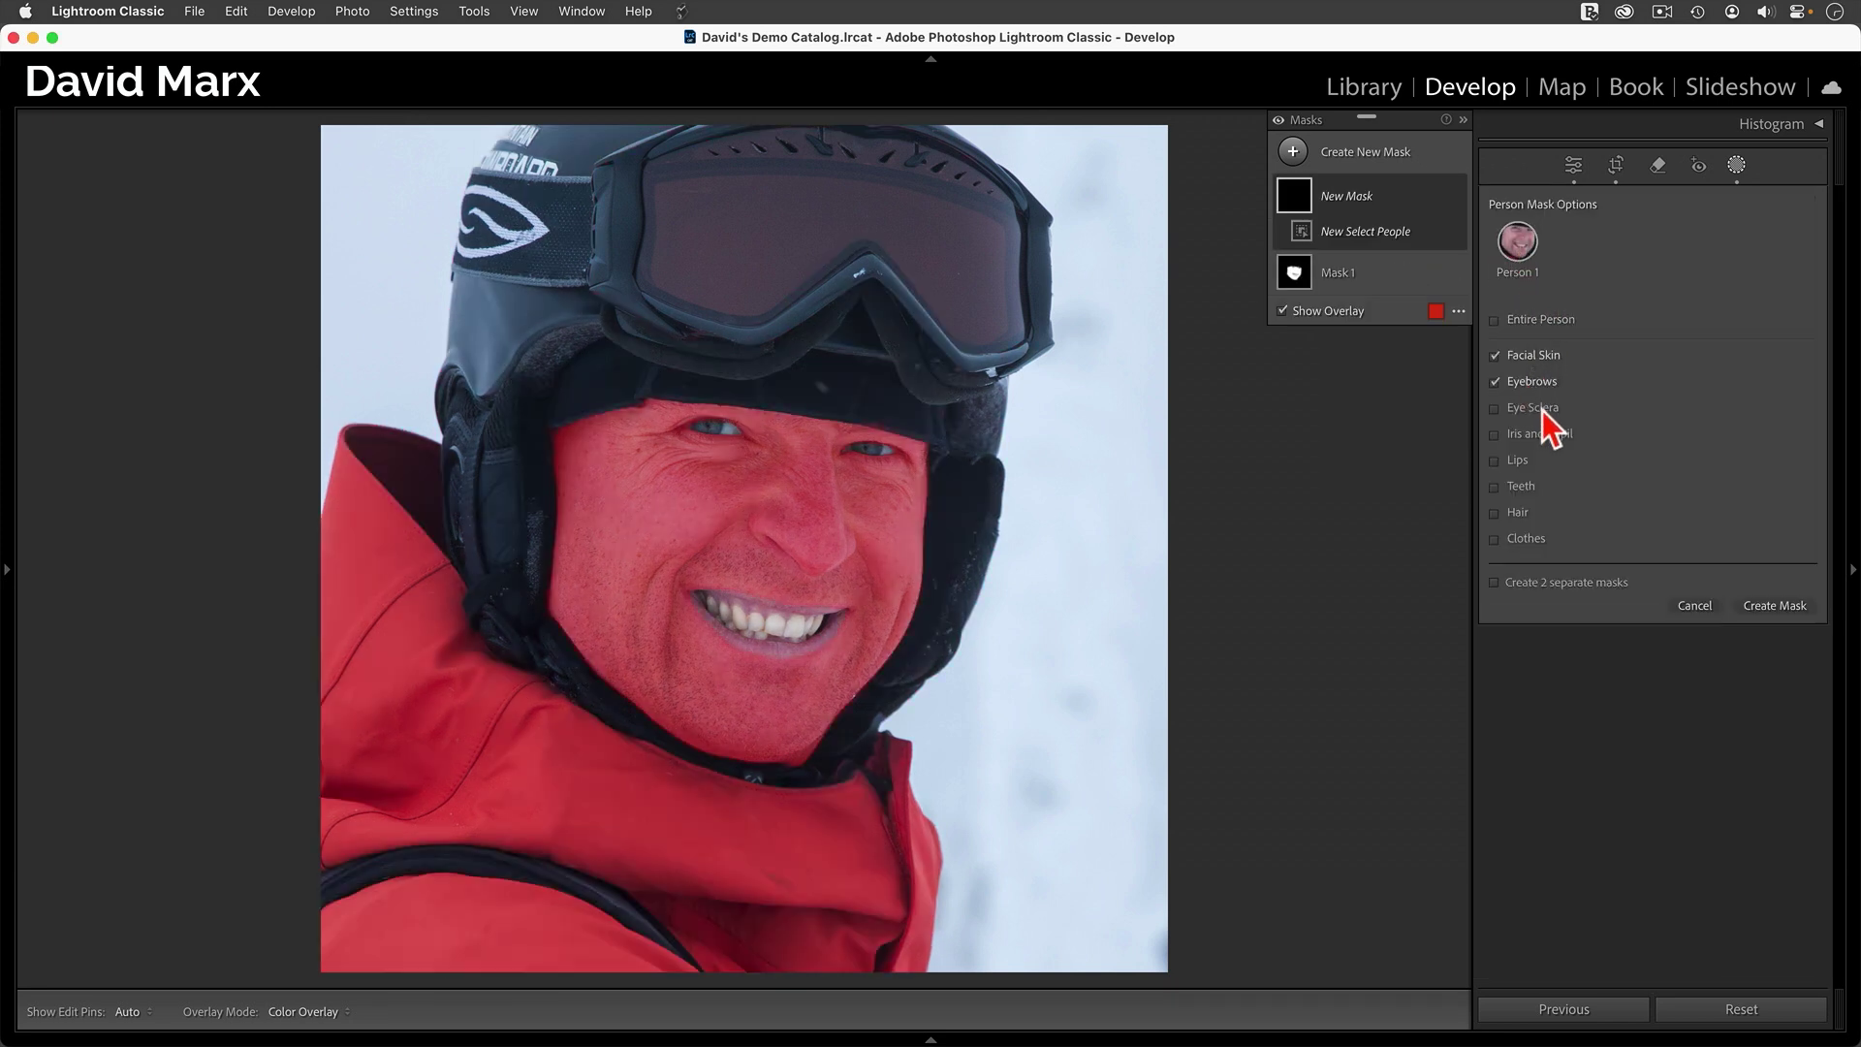
pyautogui.click(1519, 460)
pyautogui.click(1519, 486)
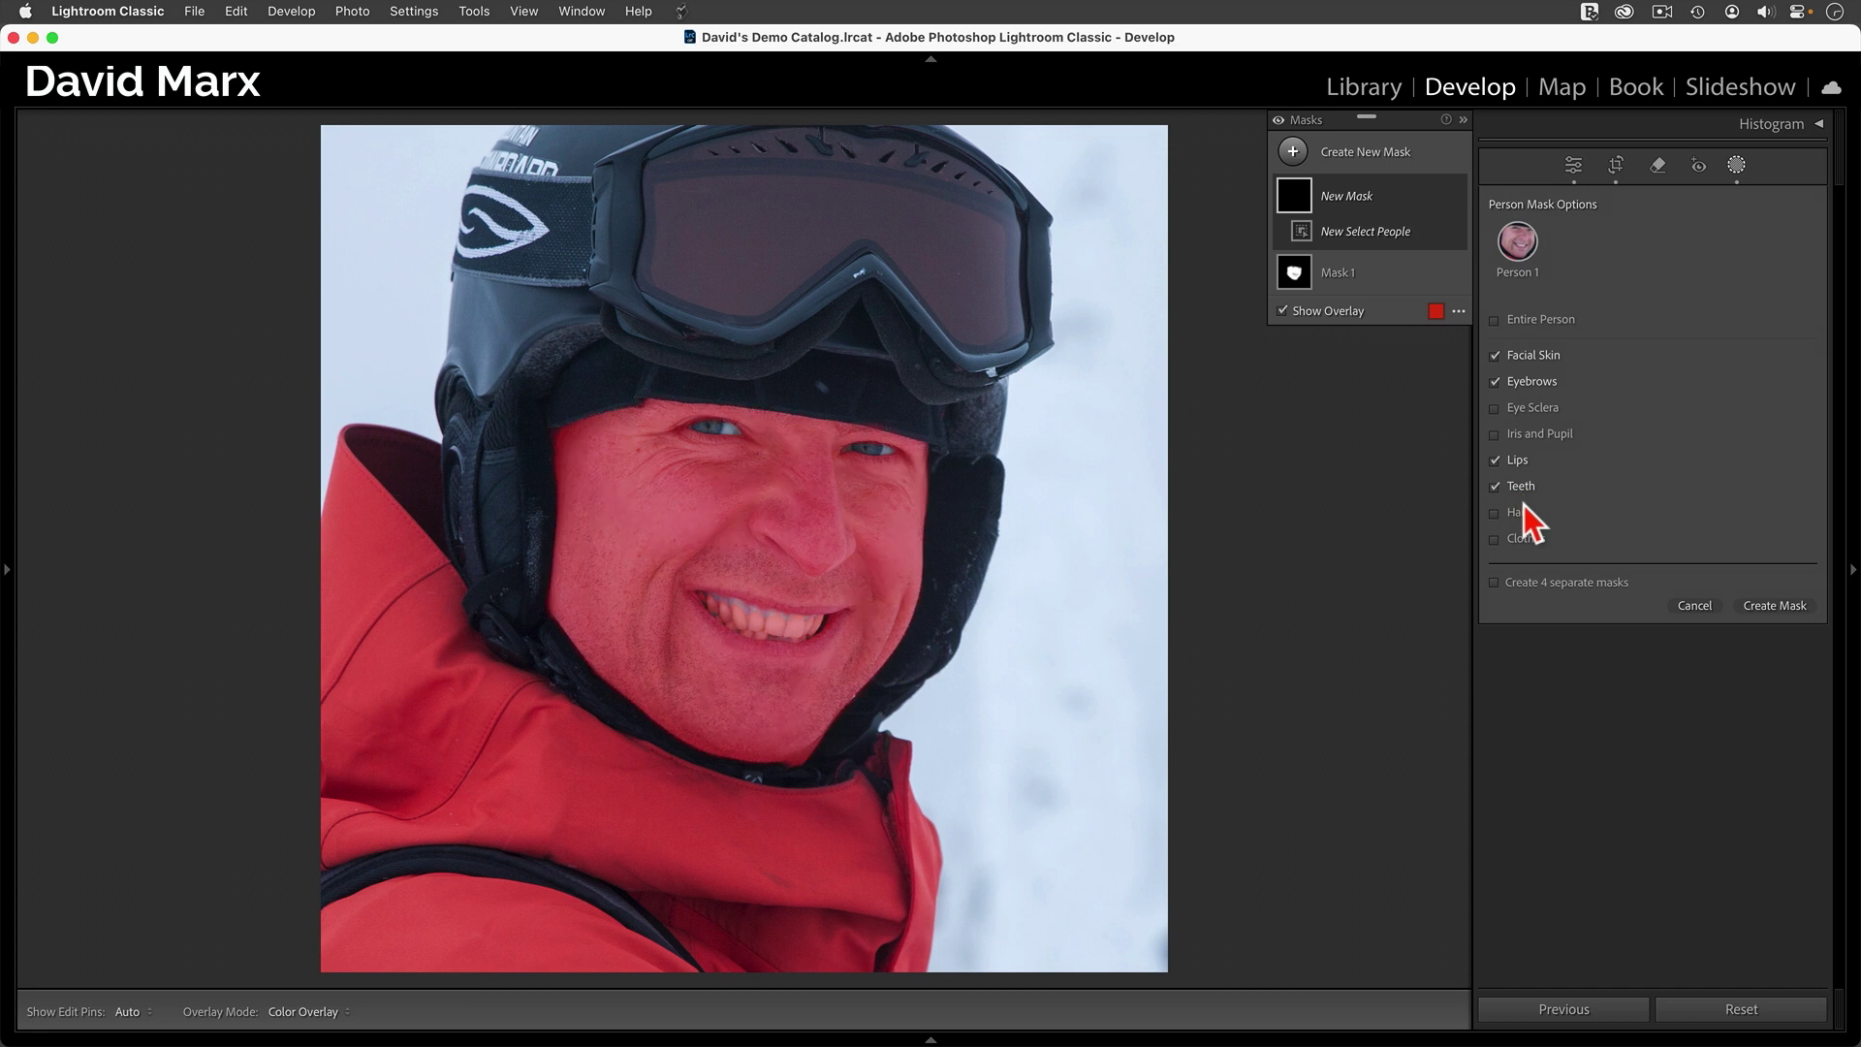
pyautogui.click(1774, 605)
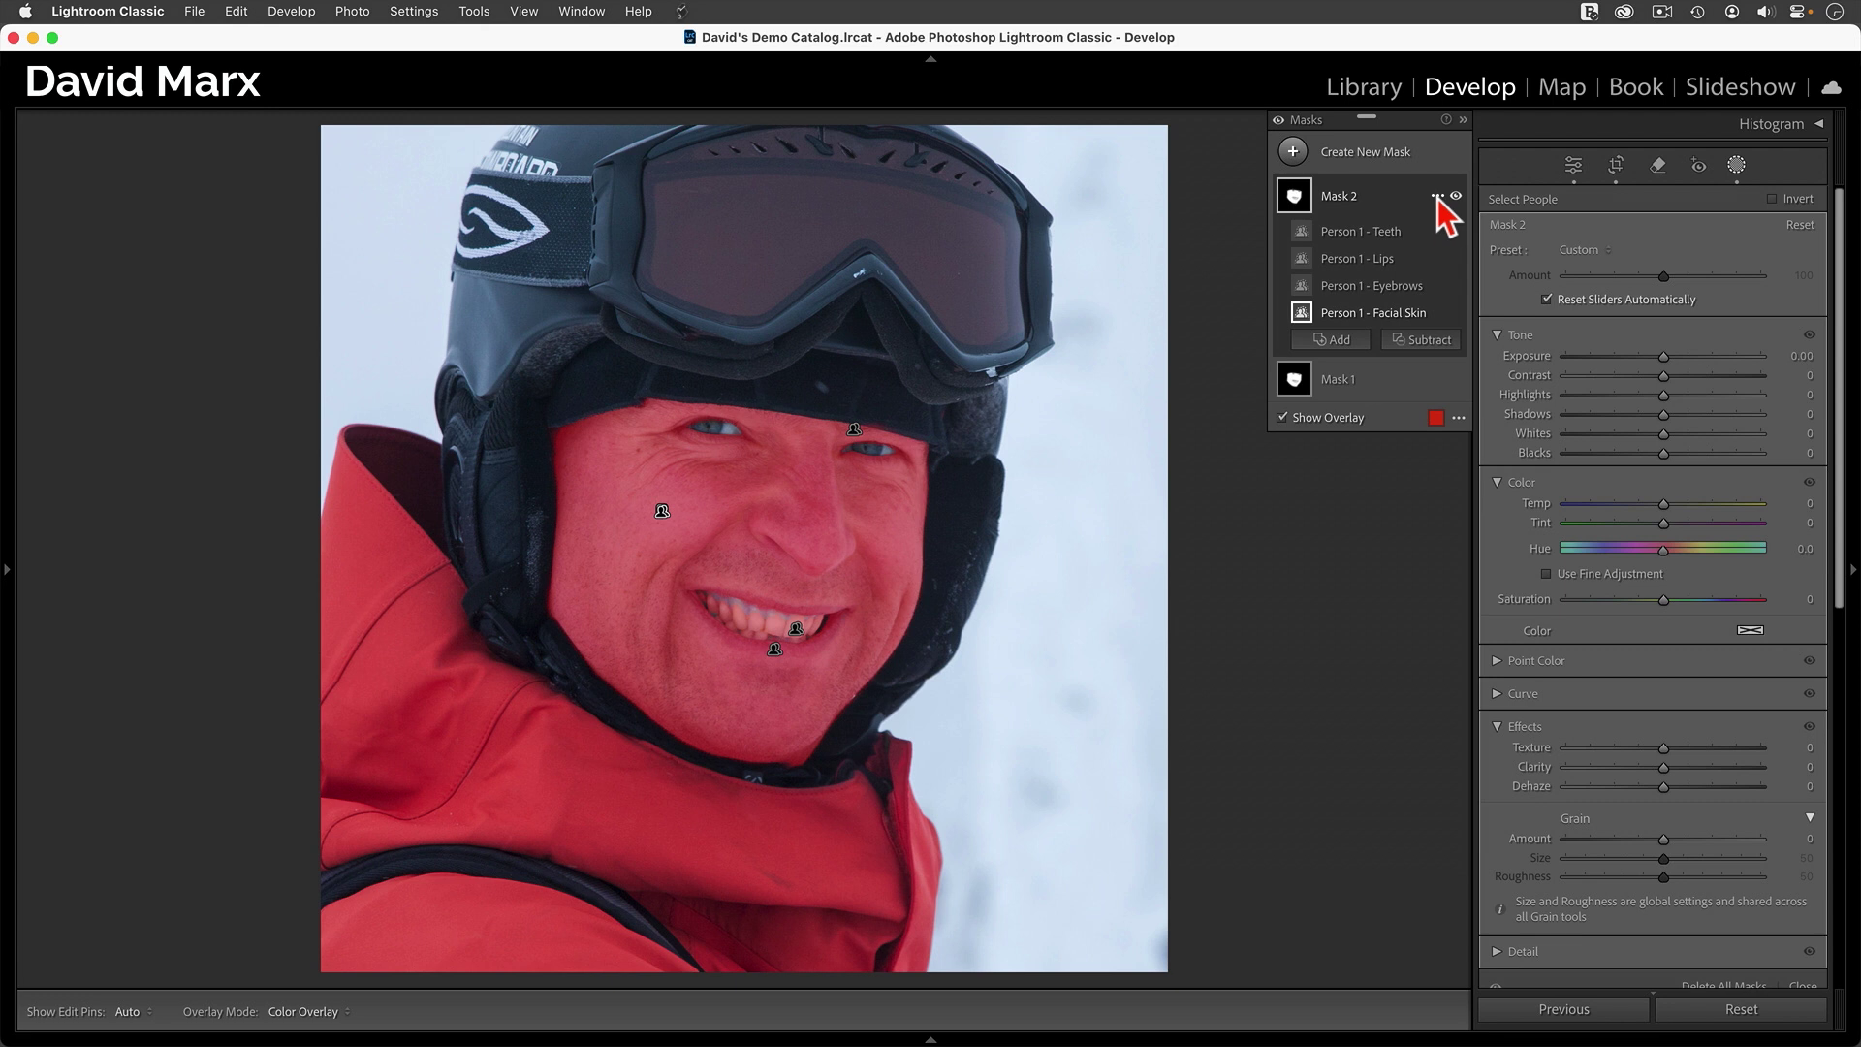
# - Rename the newer face mask as Face Micro Contrast and the original one as Face Brightness
pyautogui.doubleClick(1448, 206)
pyautogui.write('Face Micro Contrast')
pyautogui.press('Return')
pyautogui.doubleClick(1337, 379)
pyautogui.write('Face Brightness')
pyautogui.press('Return')
pyautogui.click(1384, 206)
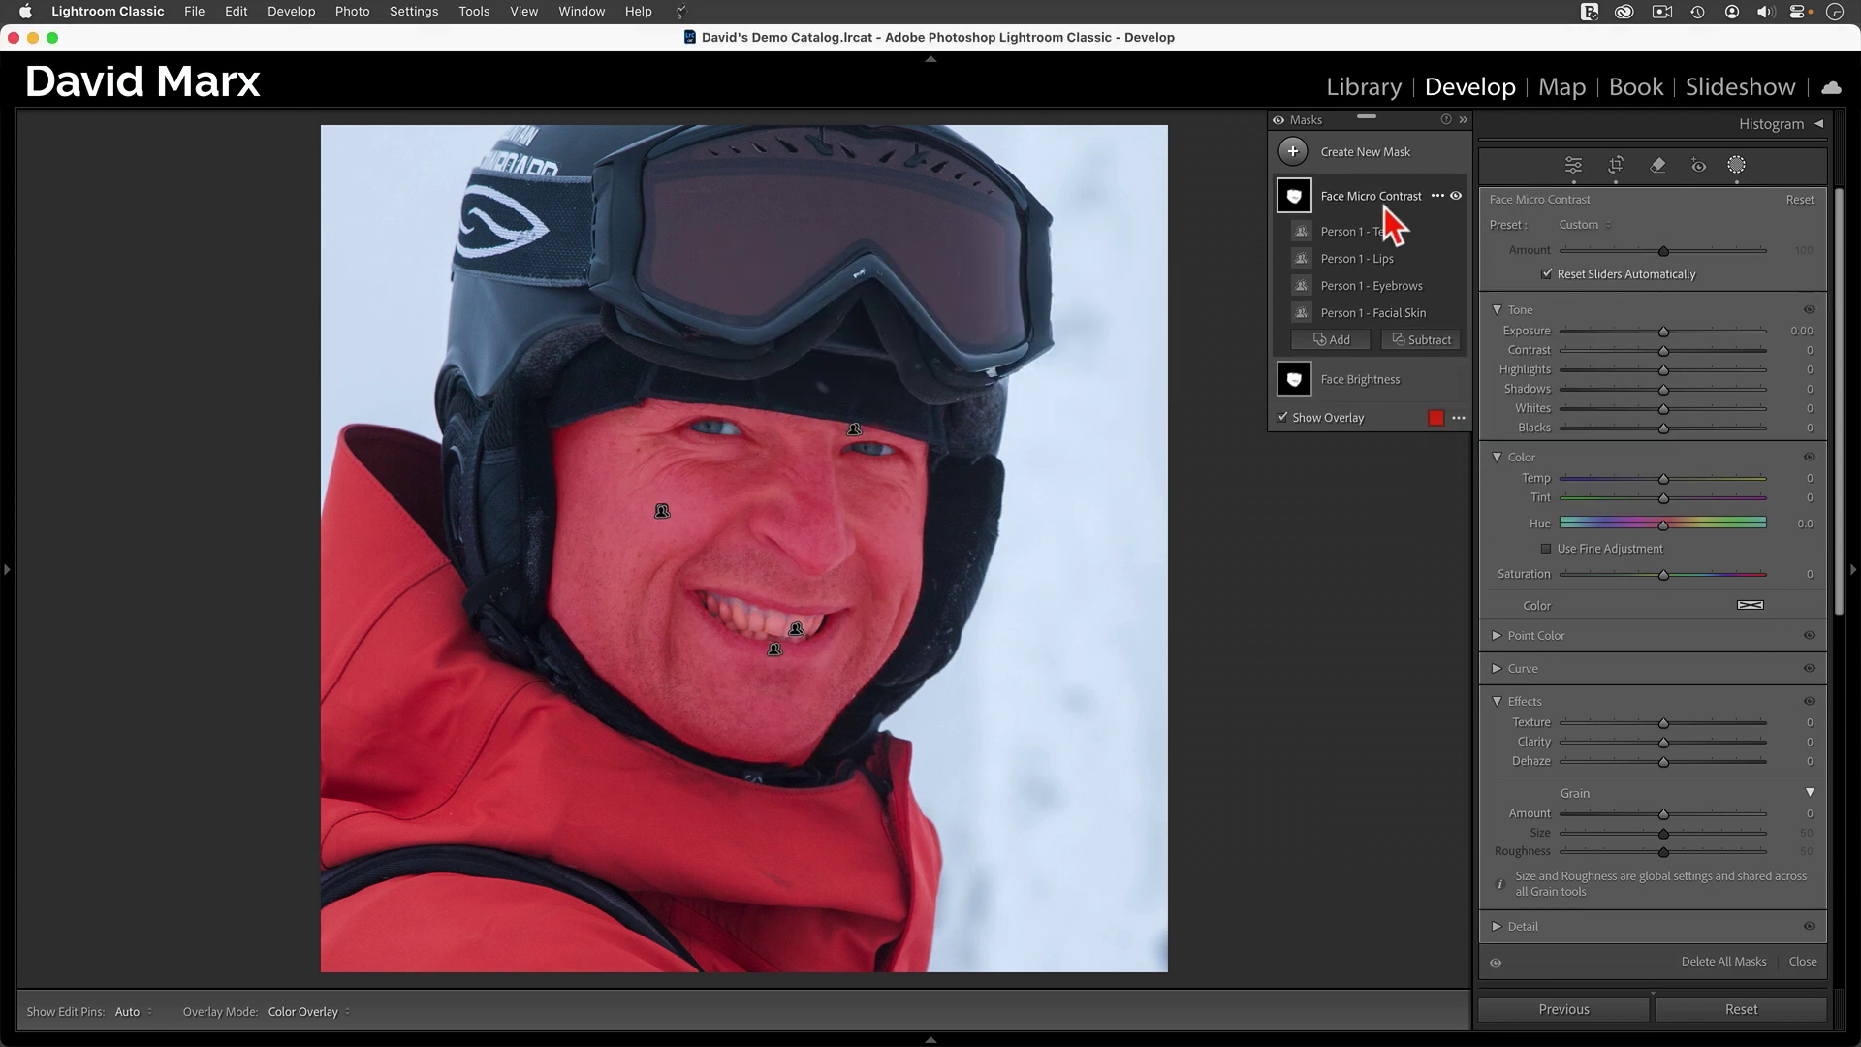
# - Set Texture to 15 and Clarity to 10 on the Face Micro Contrast mask
pyautogui.click(1385, 202)
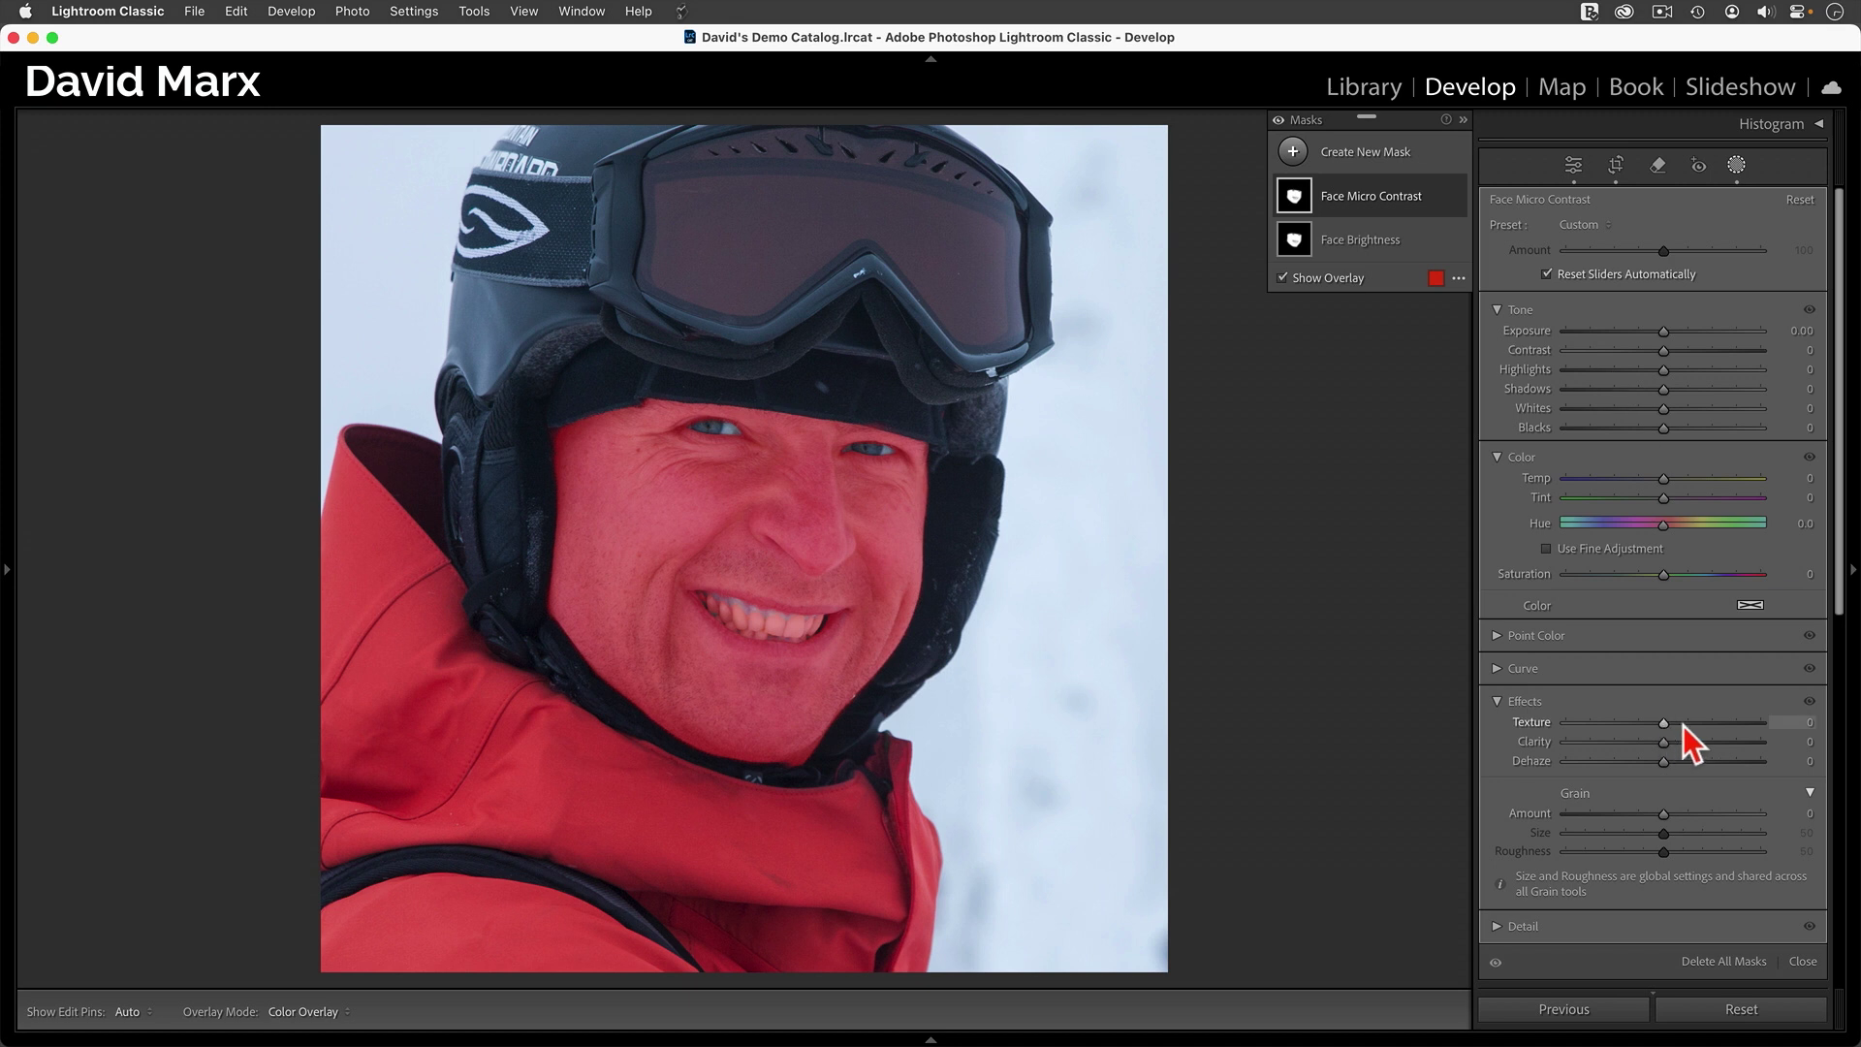
pyautogui.click(1791, 722)
pyautogui.write('15')
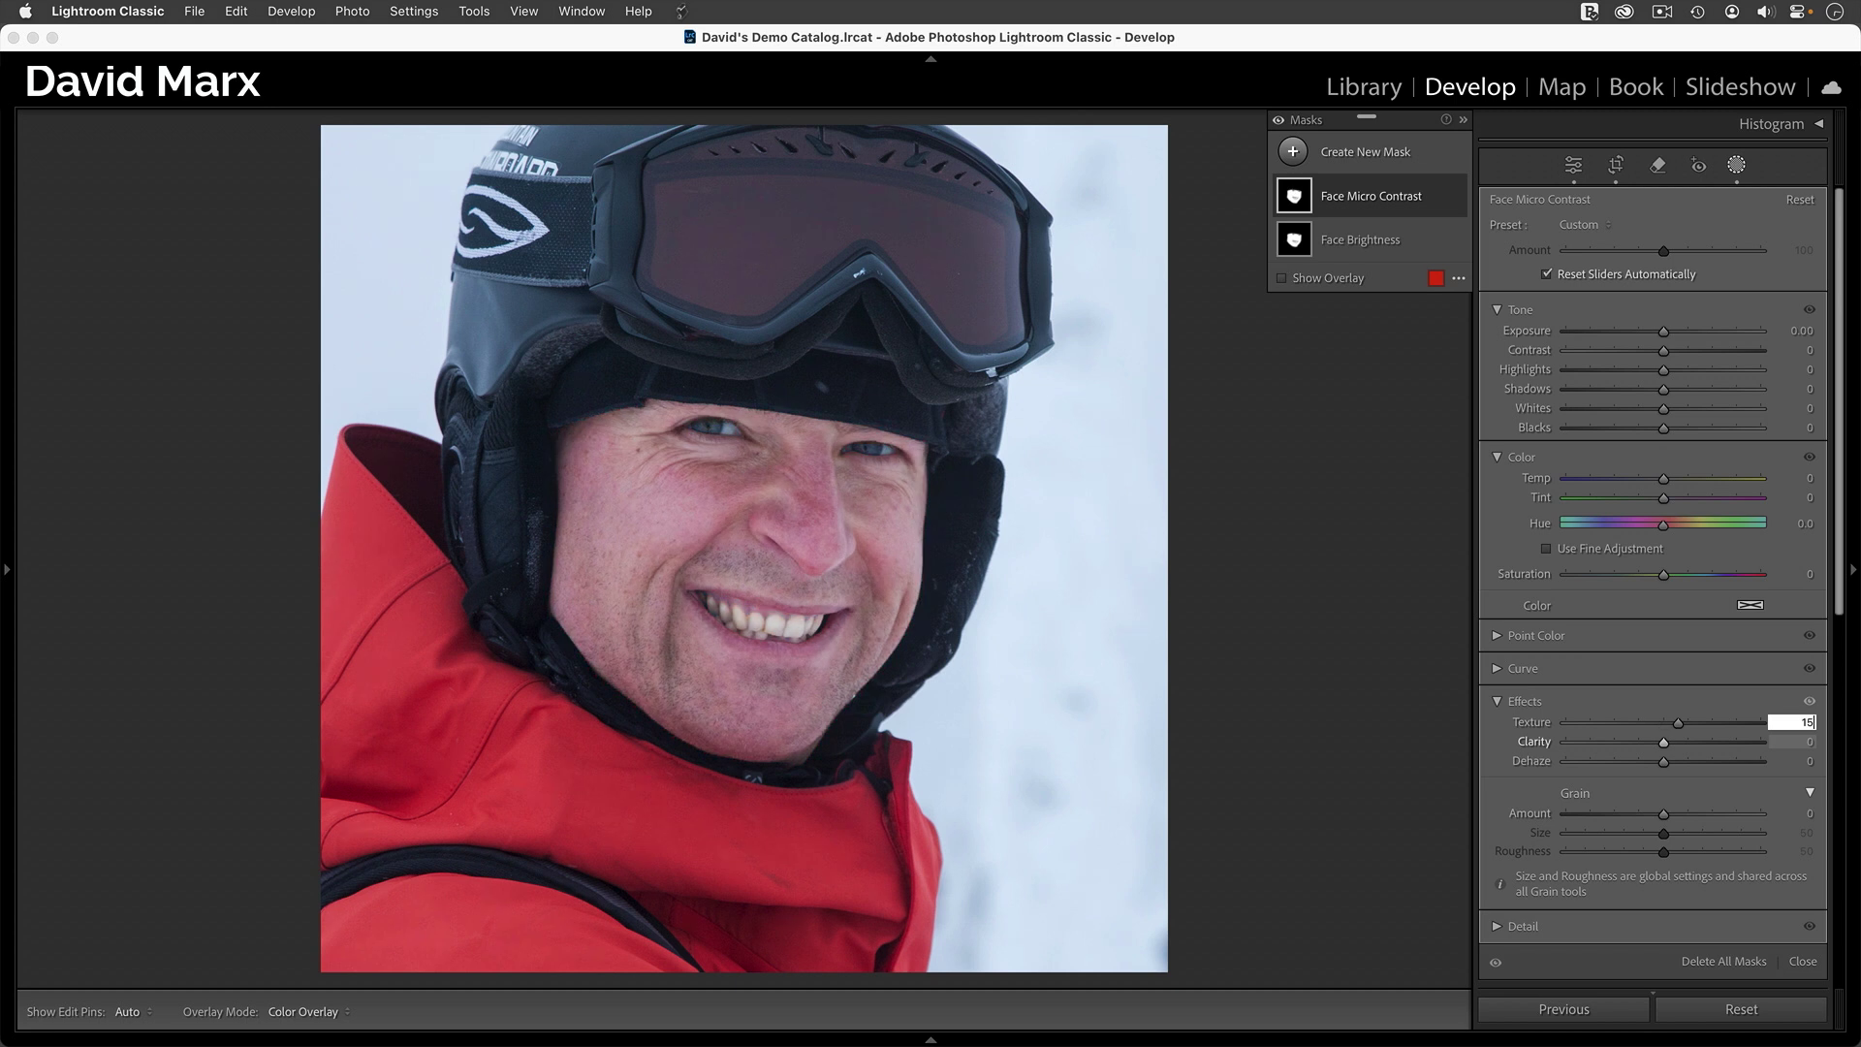
pyautogui.press('Tab')
pyautogui.write('10')
pyautogui.press('Return')
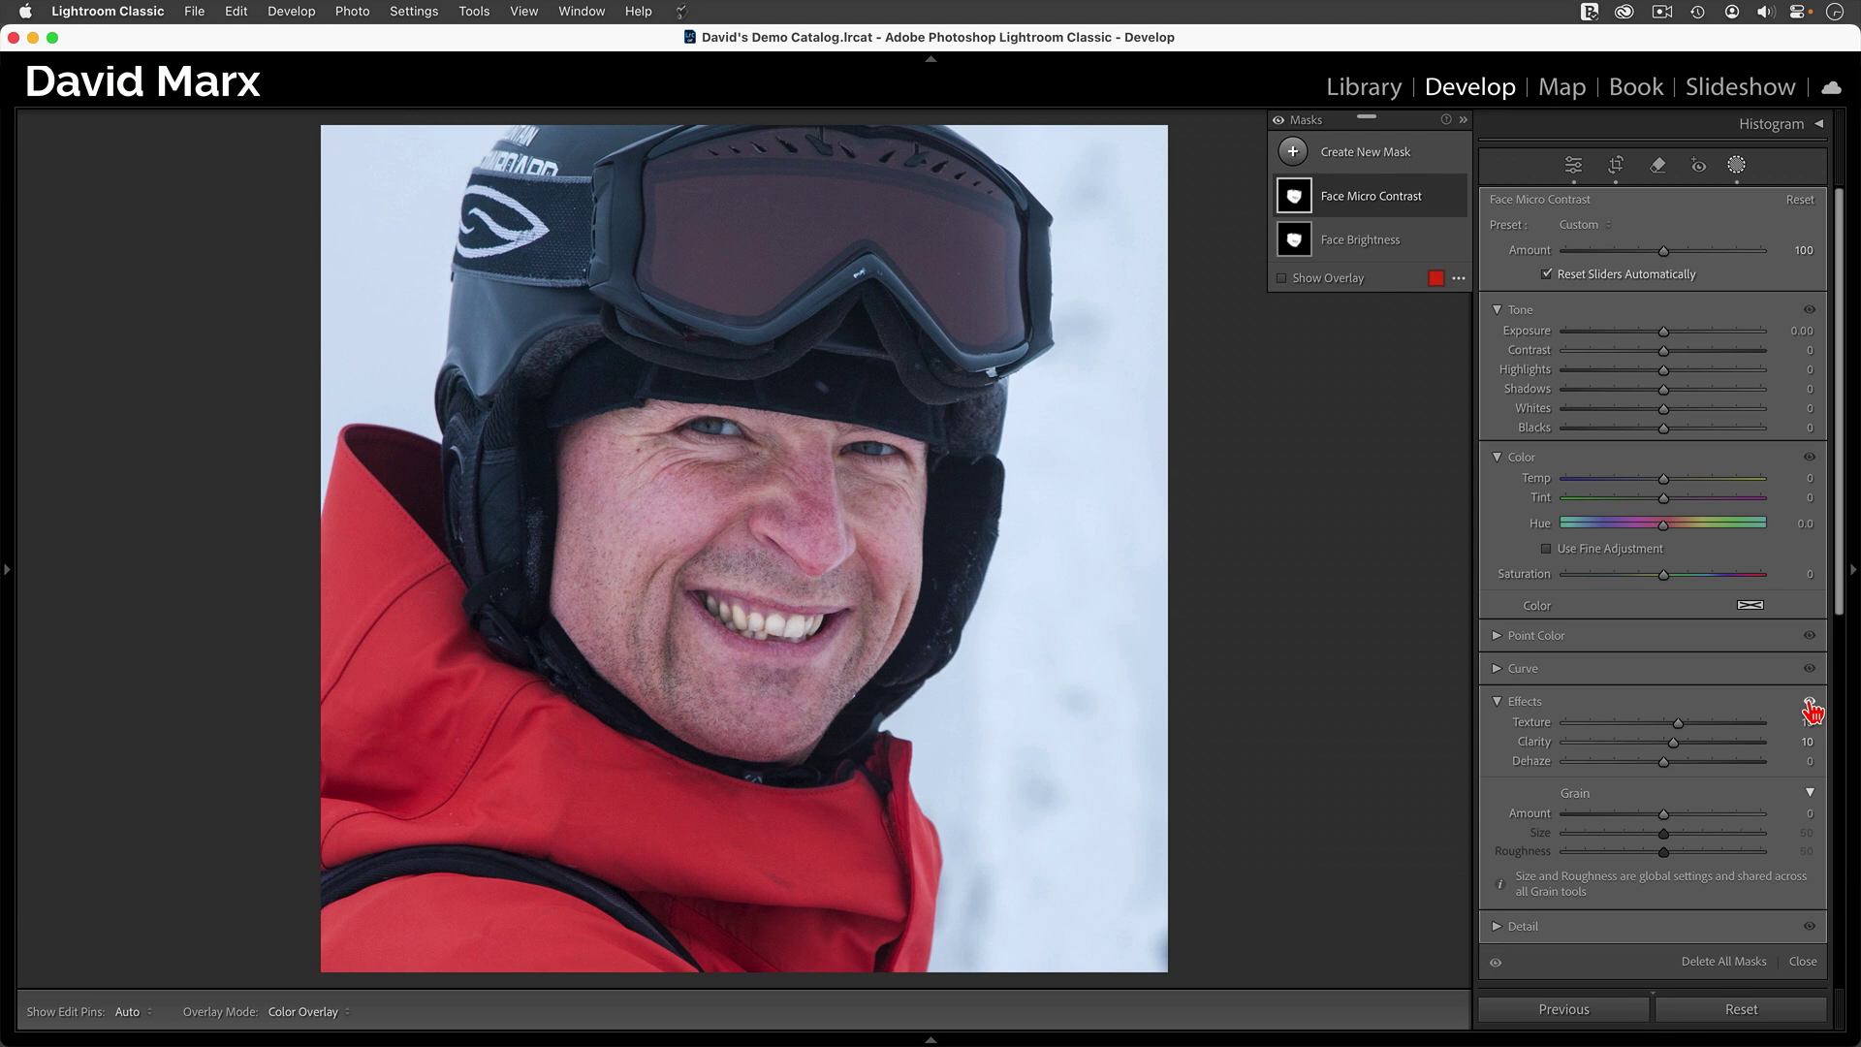
# - Create one new people mask covering the skier's Eye Sclera and Iris and Pupil
pyautogui.click(1406, 206)
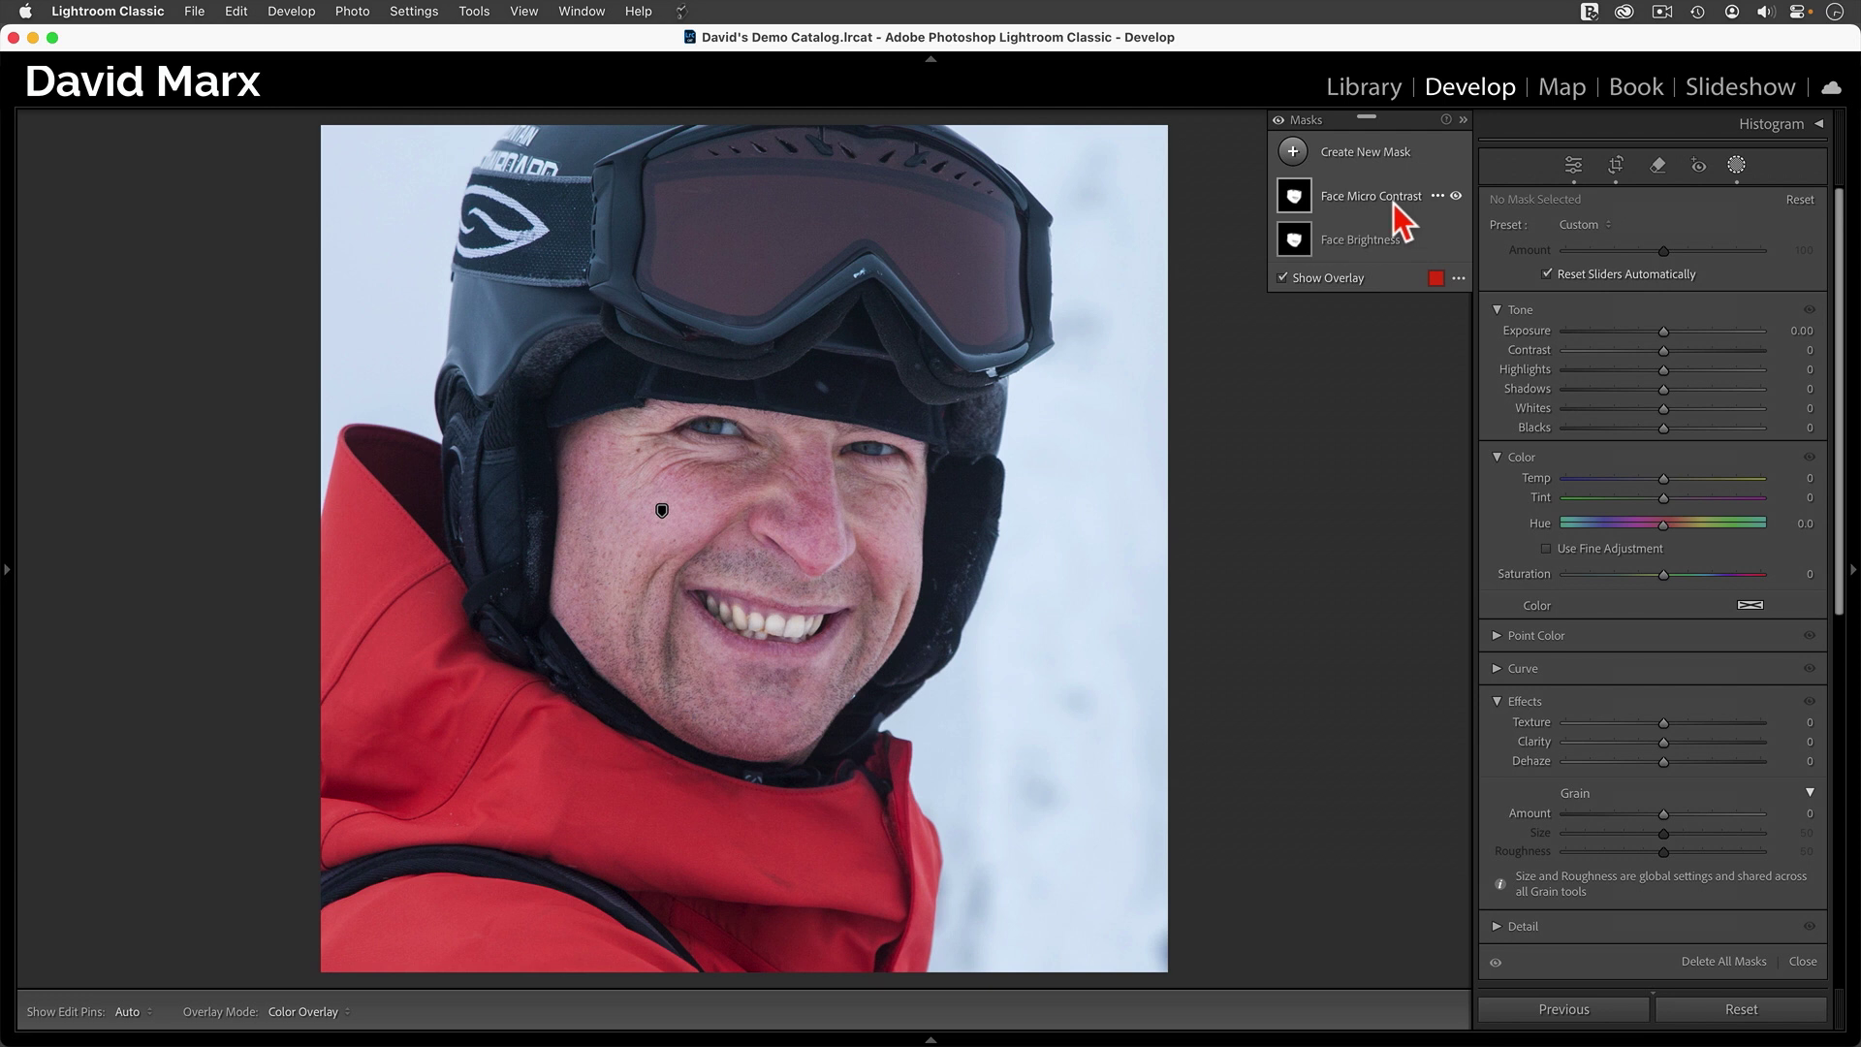
pyautogui.click(1355, 165)
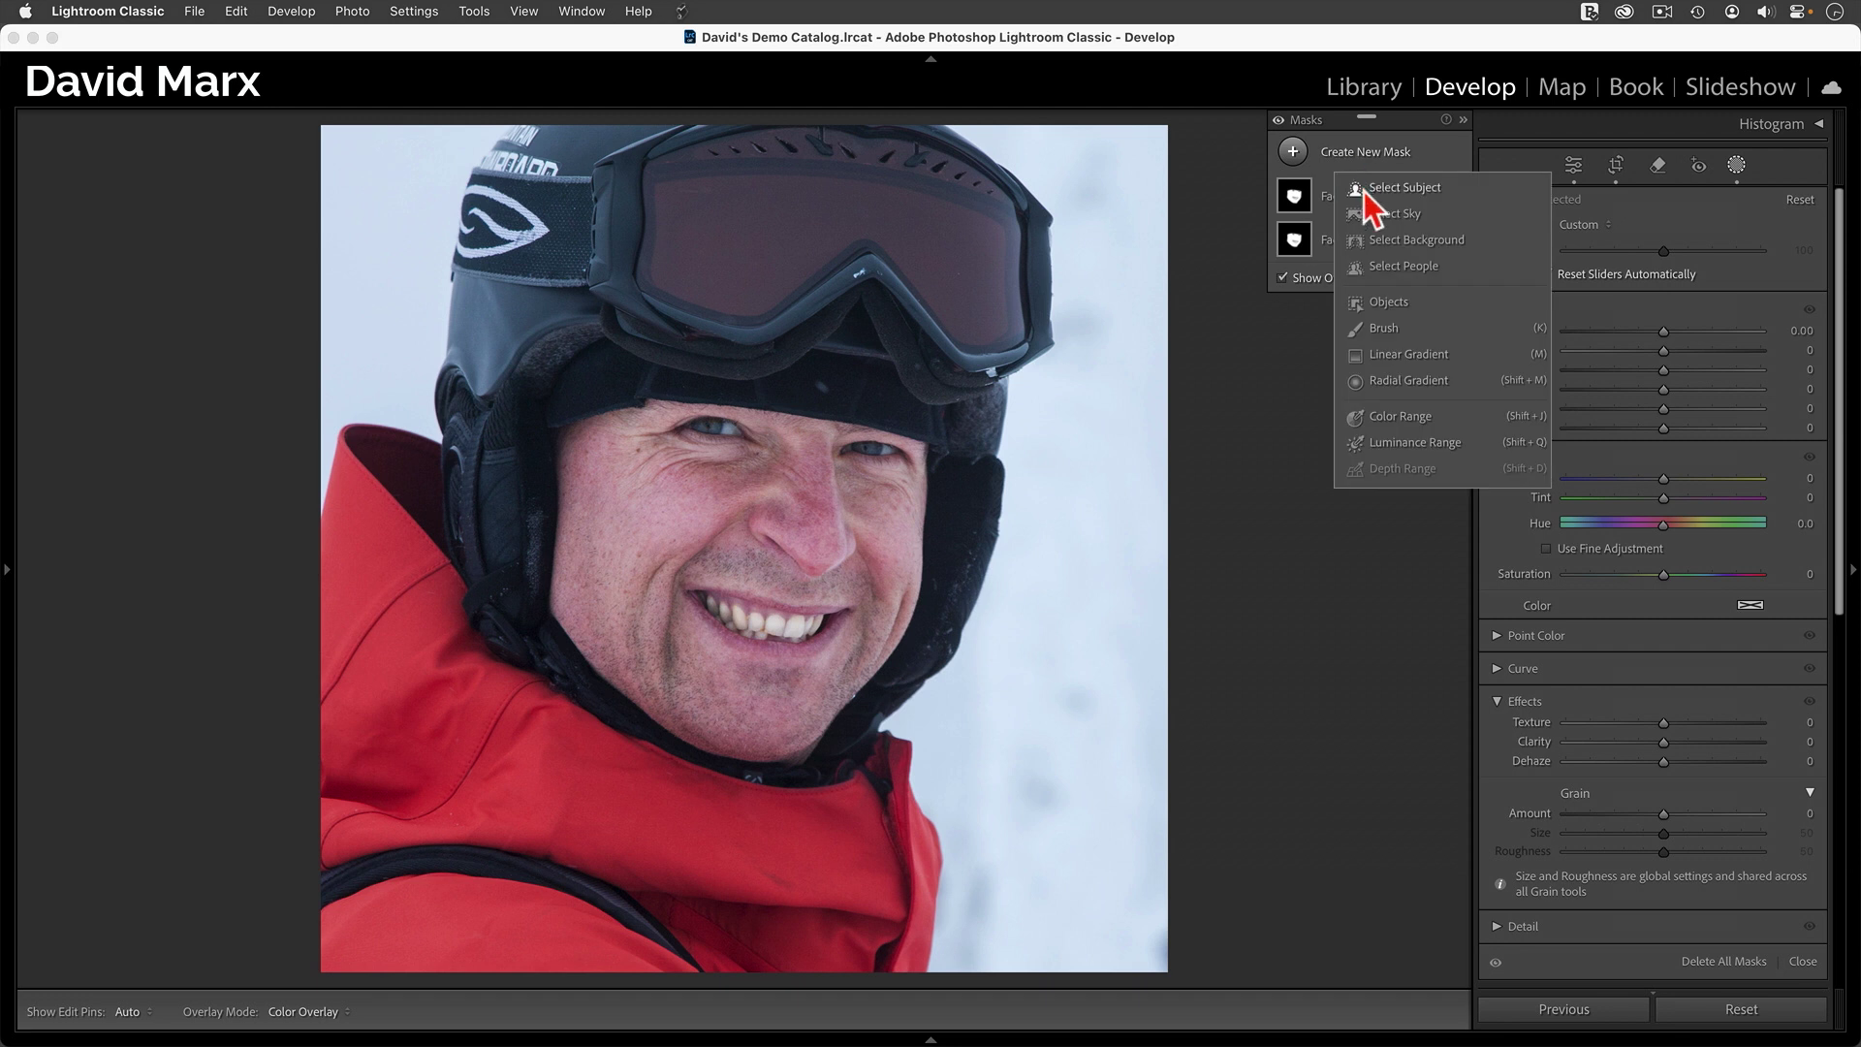
pyautogui.click(1392, 267)
pyautogui.click(1521, 248)
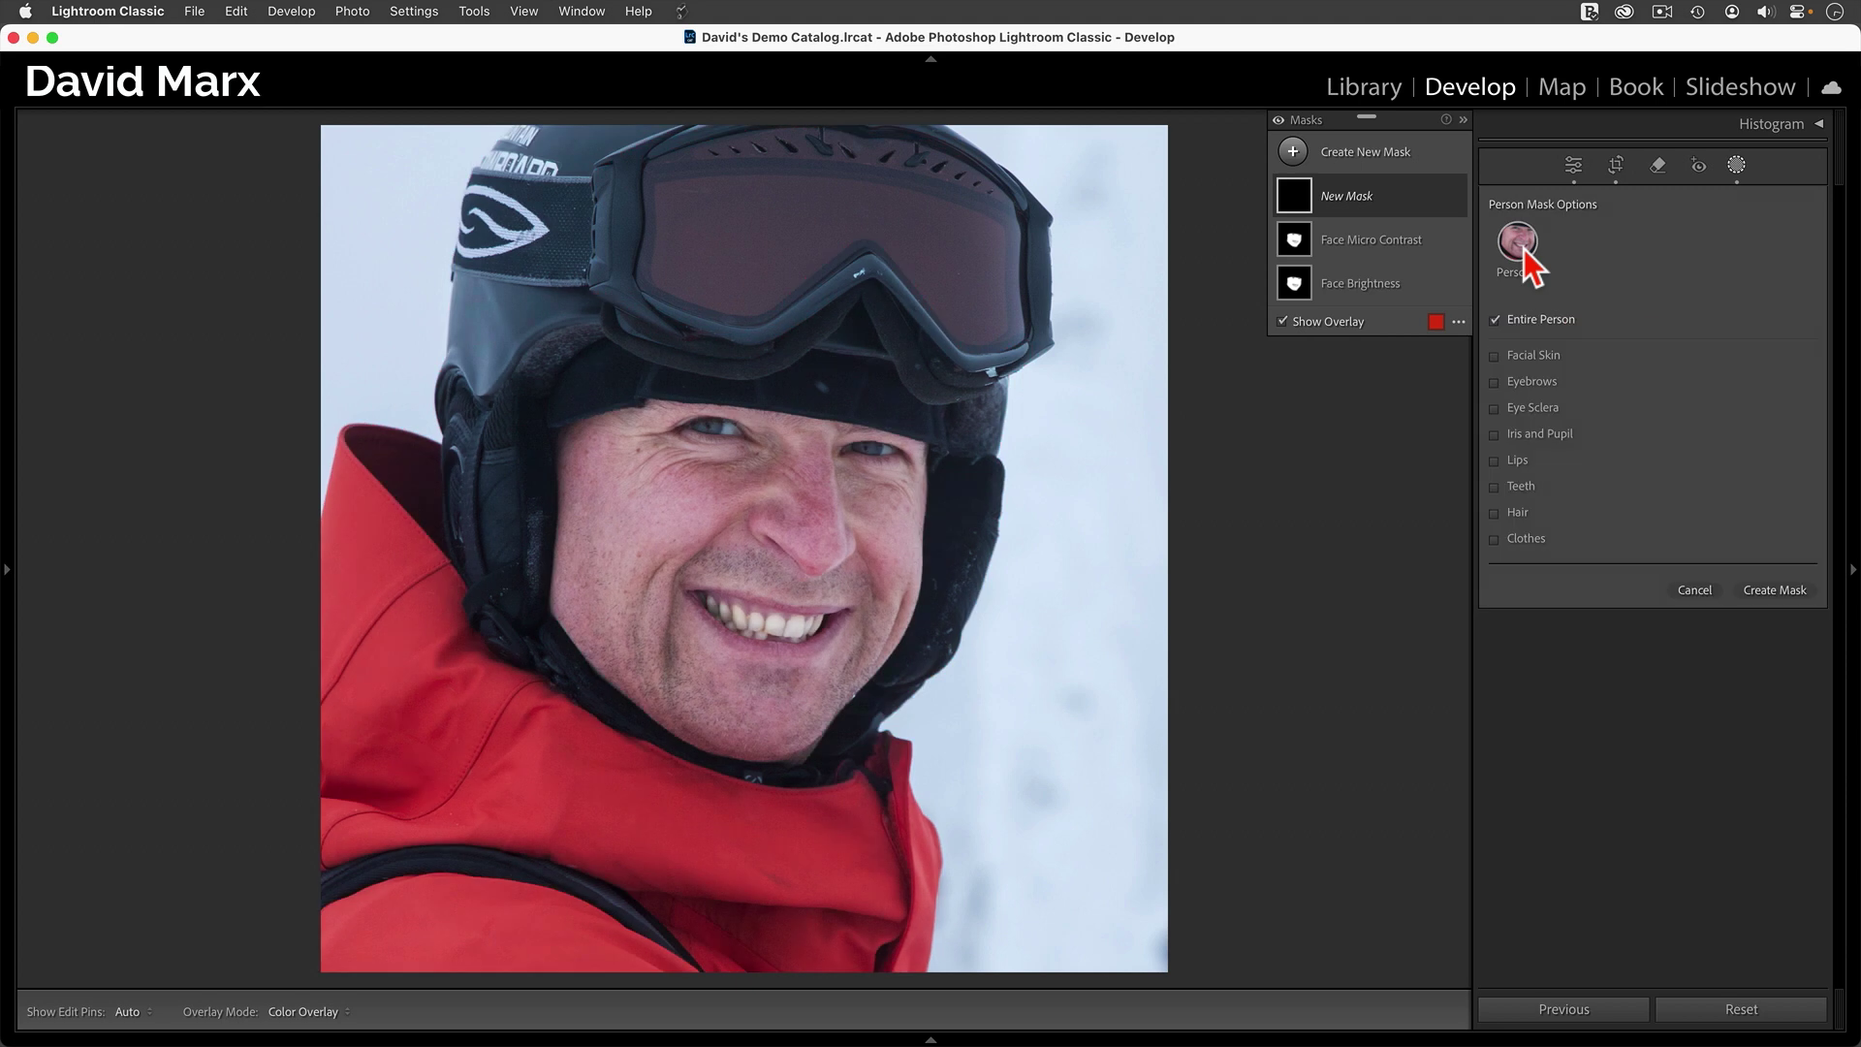
pyautogui.click(1532, 409)
pyautogui.click(1531, 436)
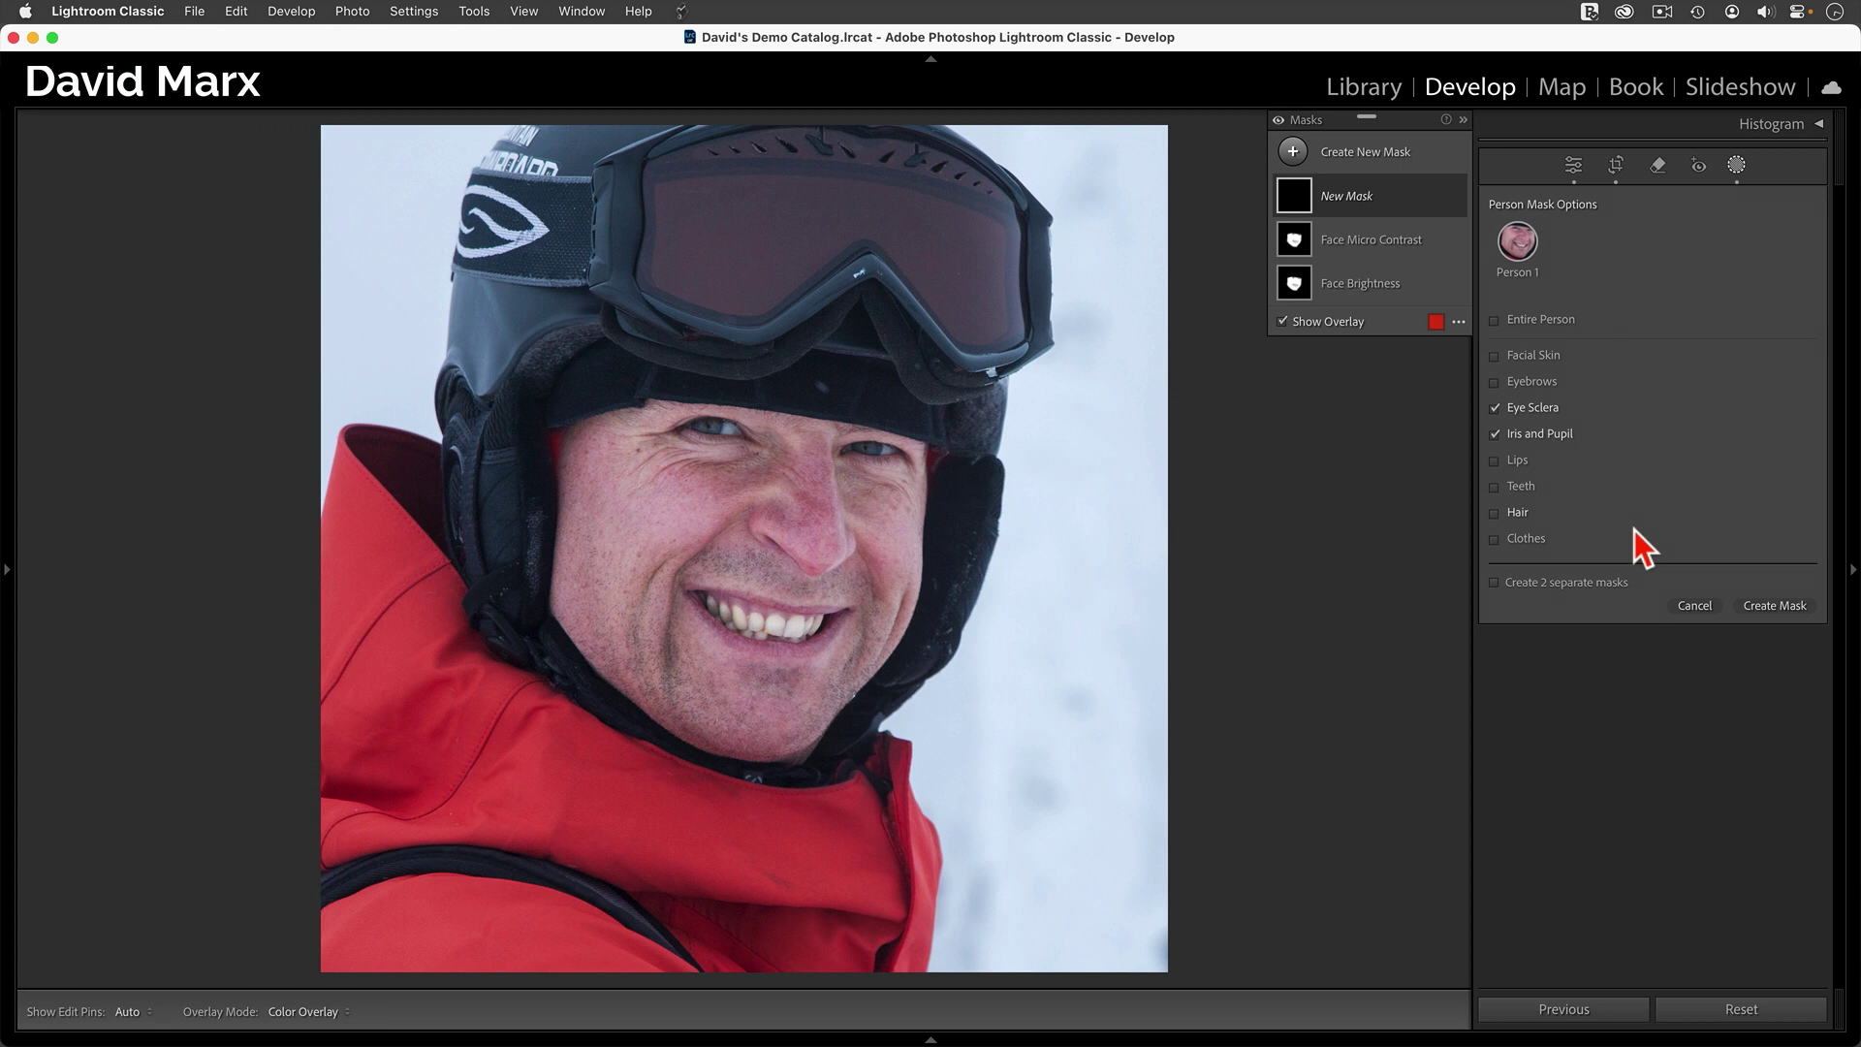
pyautogui.click(1775, 605)
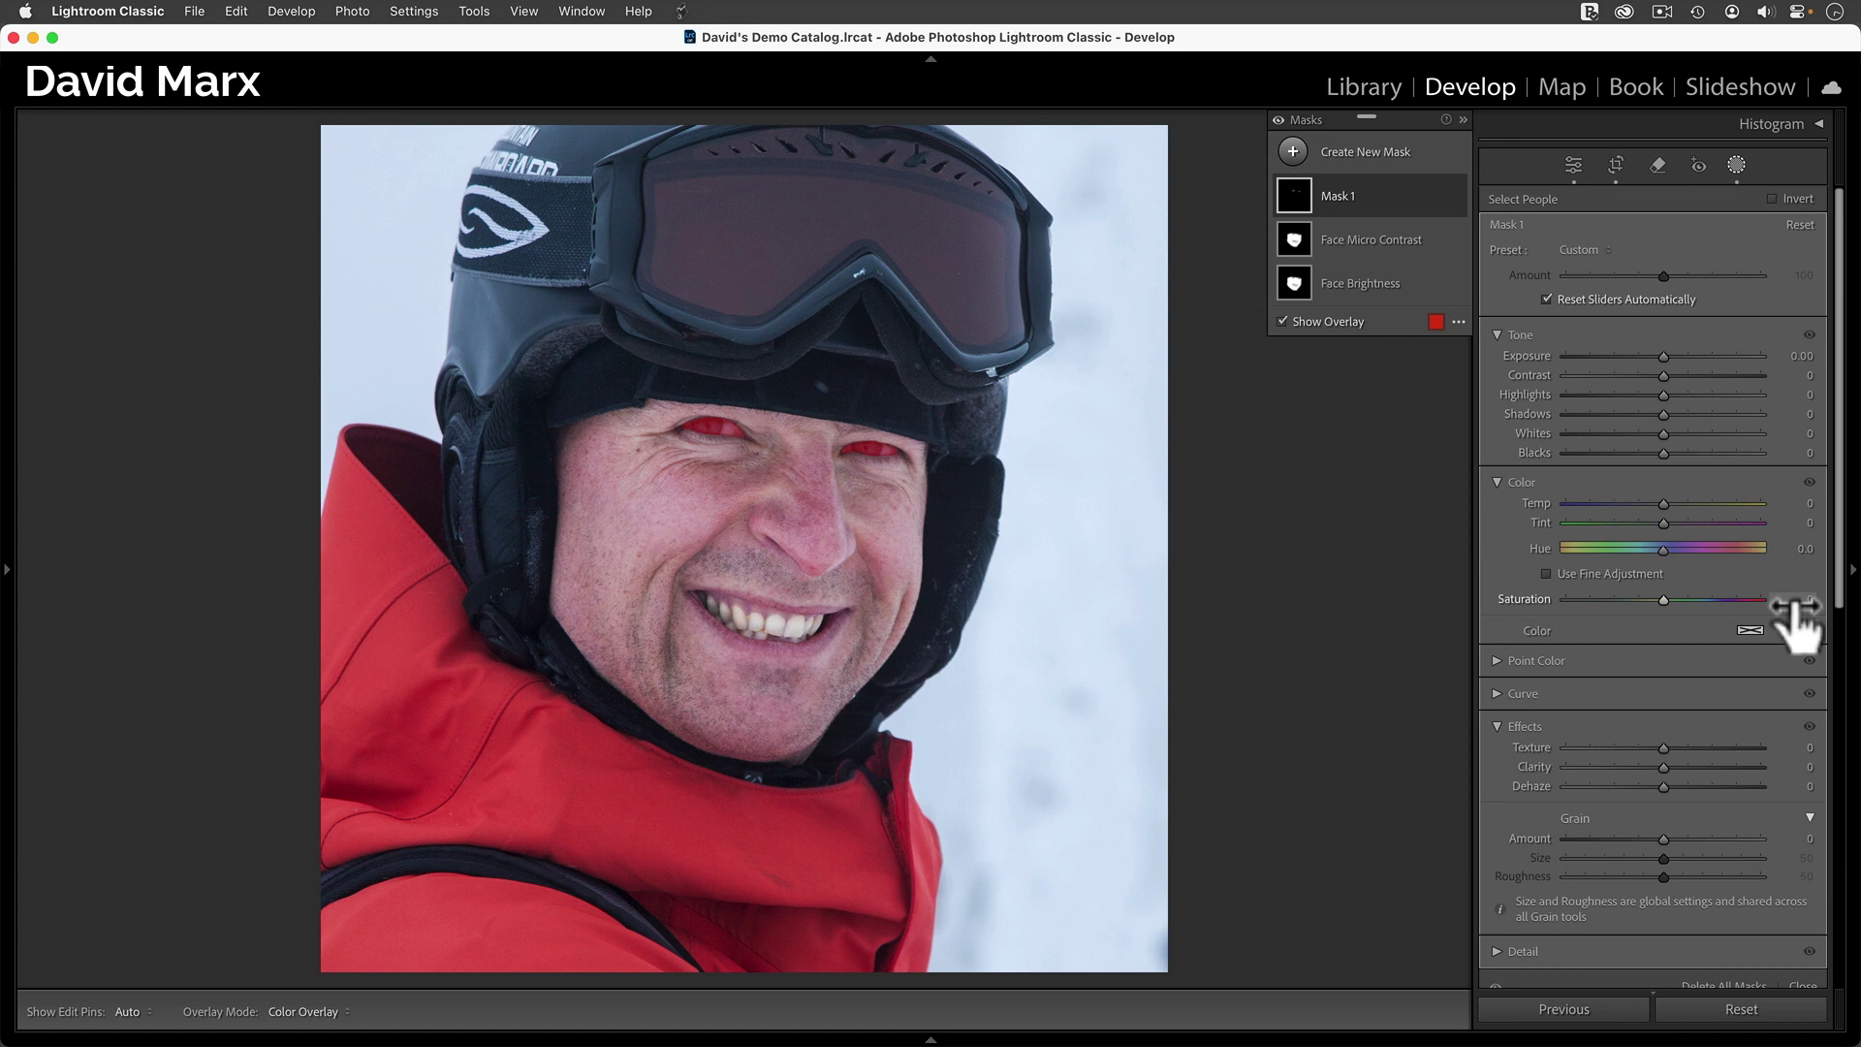
# - Set the eye mask's Exposure to 0.05, Contrast to 5 and Shadows to 10
pyautogui.click(1802, 356)
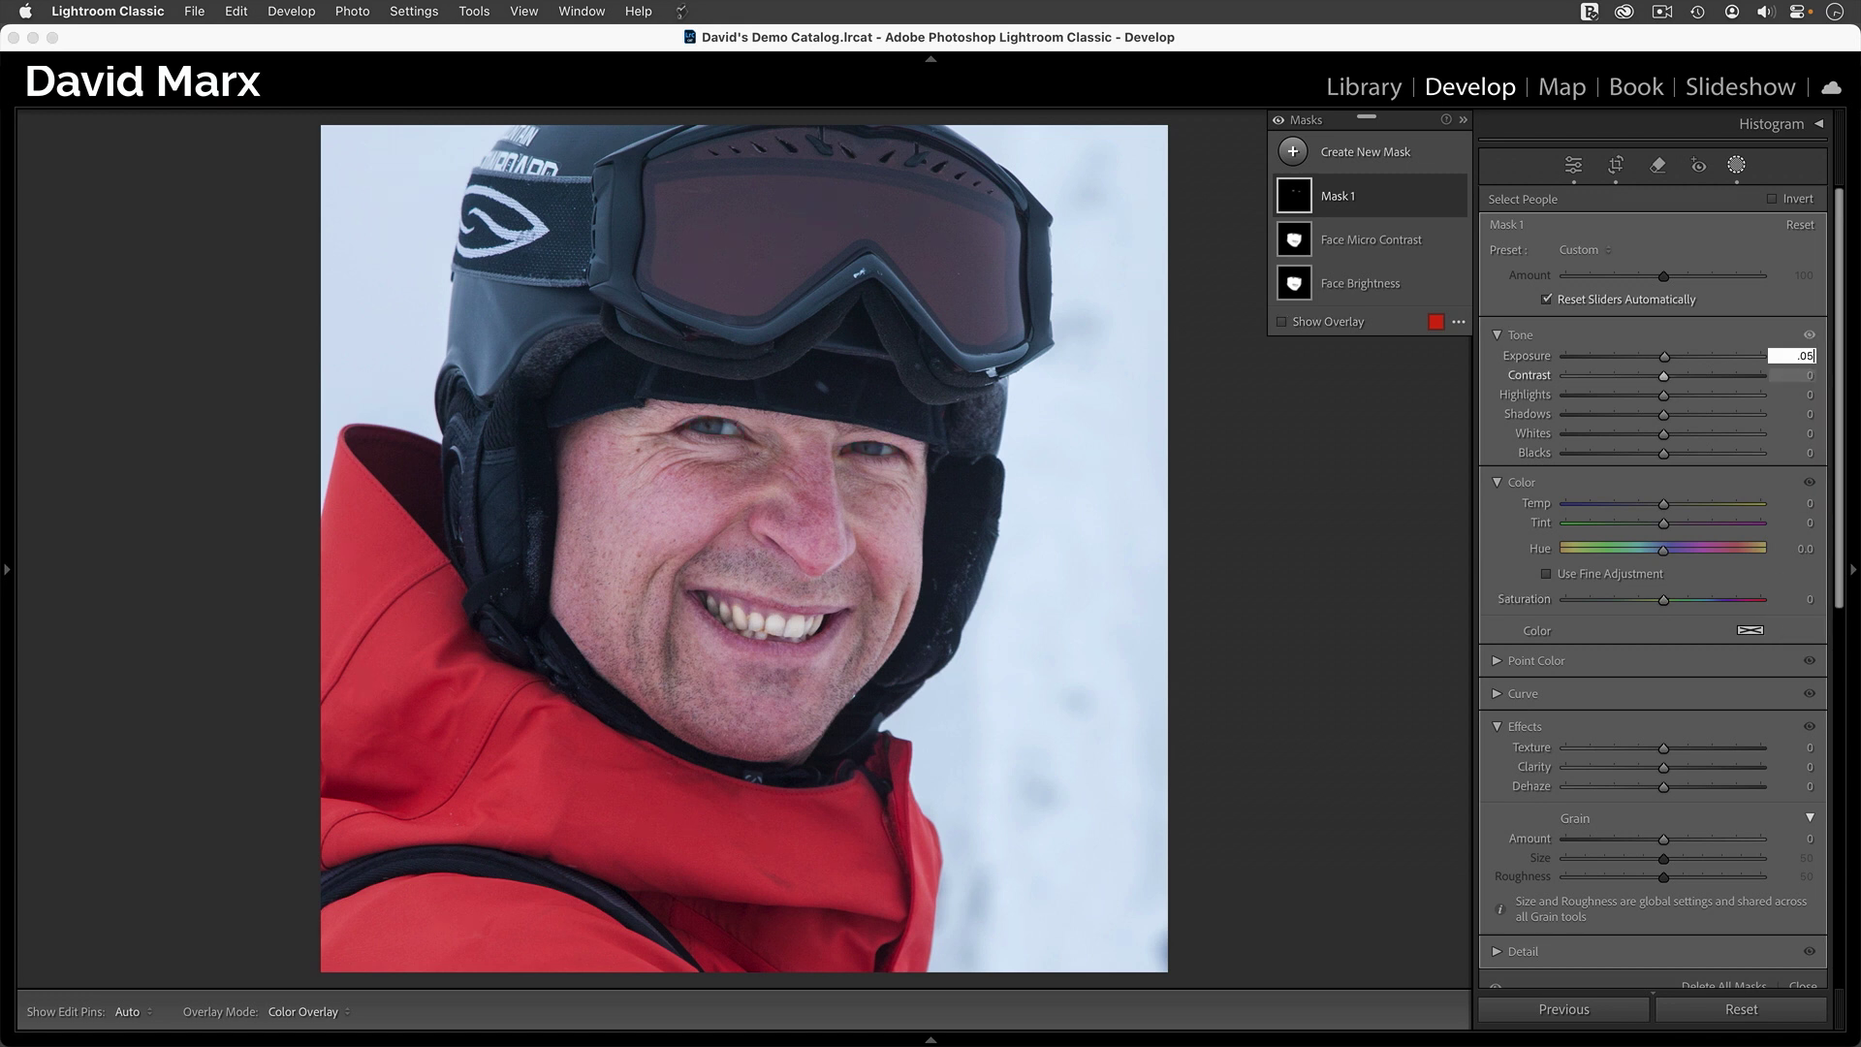
pyautogui.write('0.05')
pyautogui.press('Tab')
pyautogui.write('5')
pyautogui.press('Tab')
pyautogui.press('Tab')
pyautogui.write('10')
pyautogui.press('Tab')
pyautogui.press('Tab')
pyautogui.press('Tab')
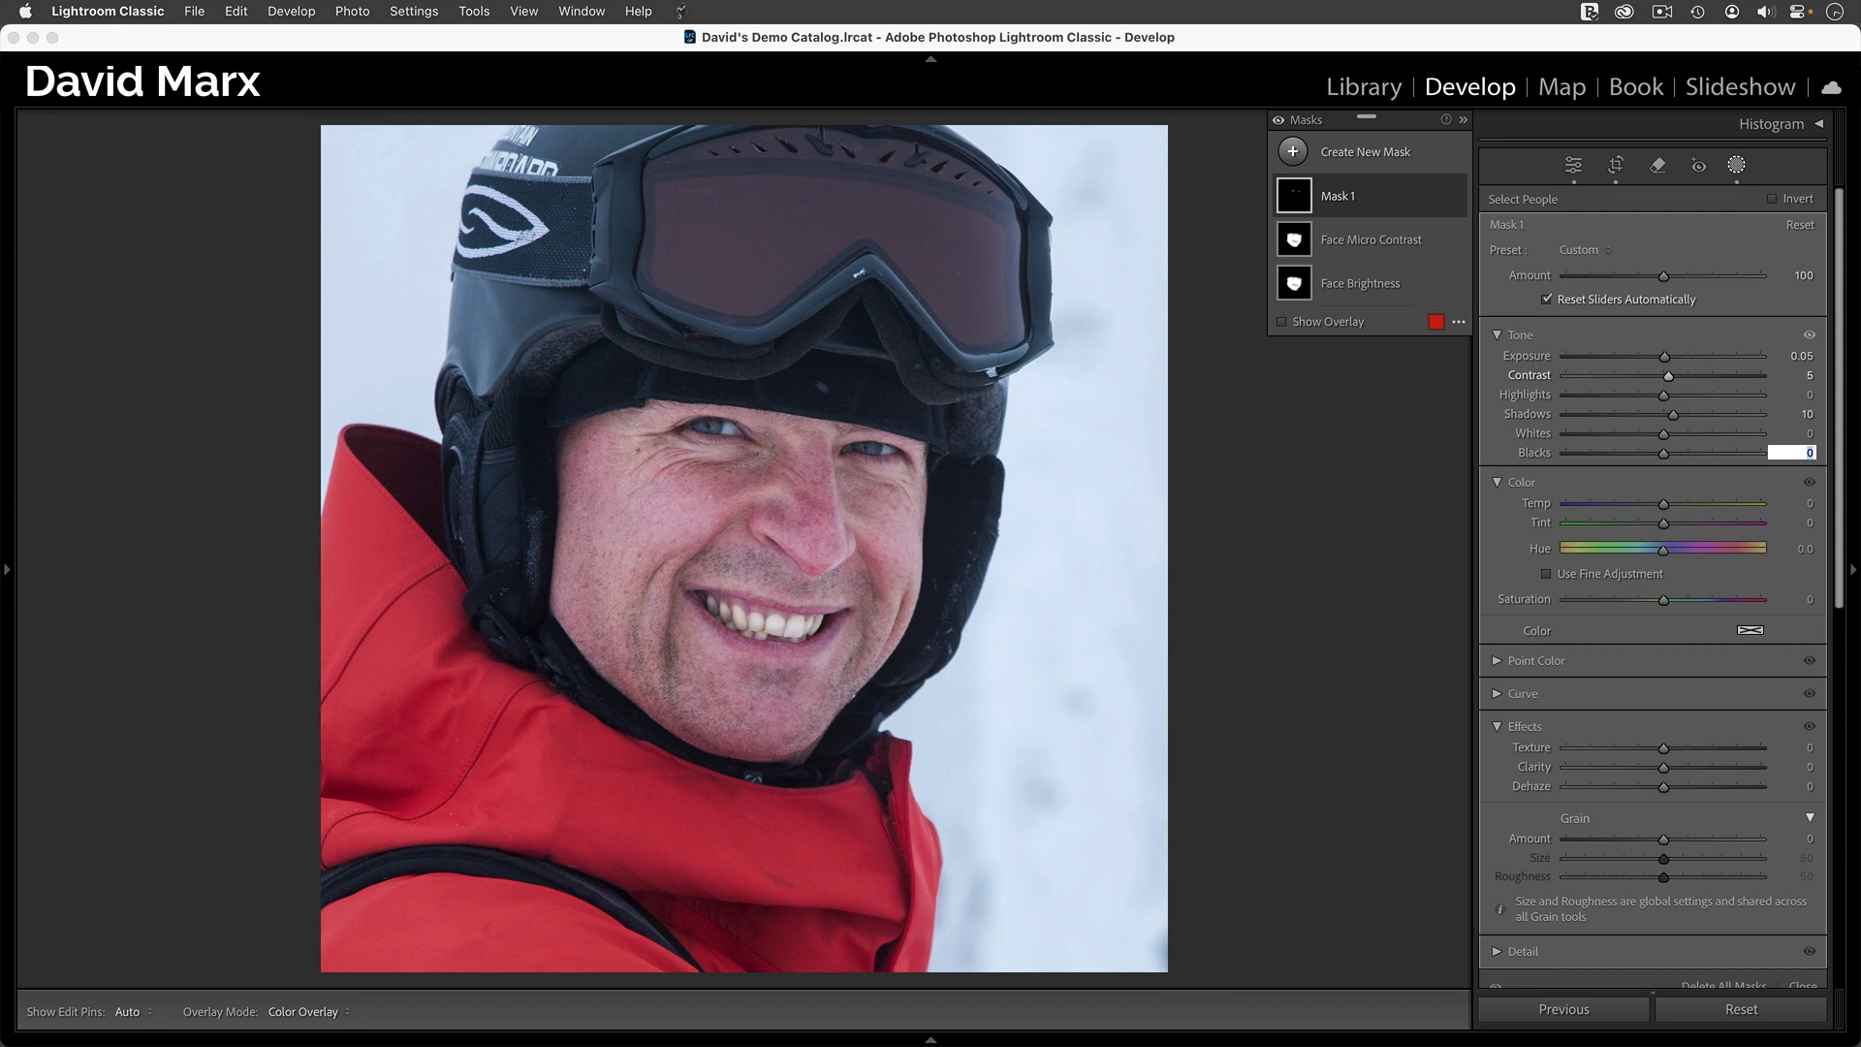
# - Set the eye mask's Saturation to 5, Texture to 10 and Clarity to 5
pyautogui.press('Tab')
pyautogui.press('Tab')
pyautogui.press('Tab')
pyautogui.write('5')
pyautogui.press('Tab')
pyautogui.write('10')
pyautogui.press('Tab')
pyautogui.write('5')
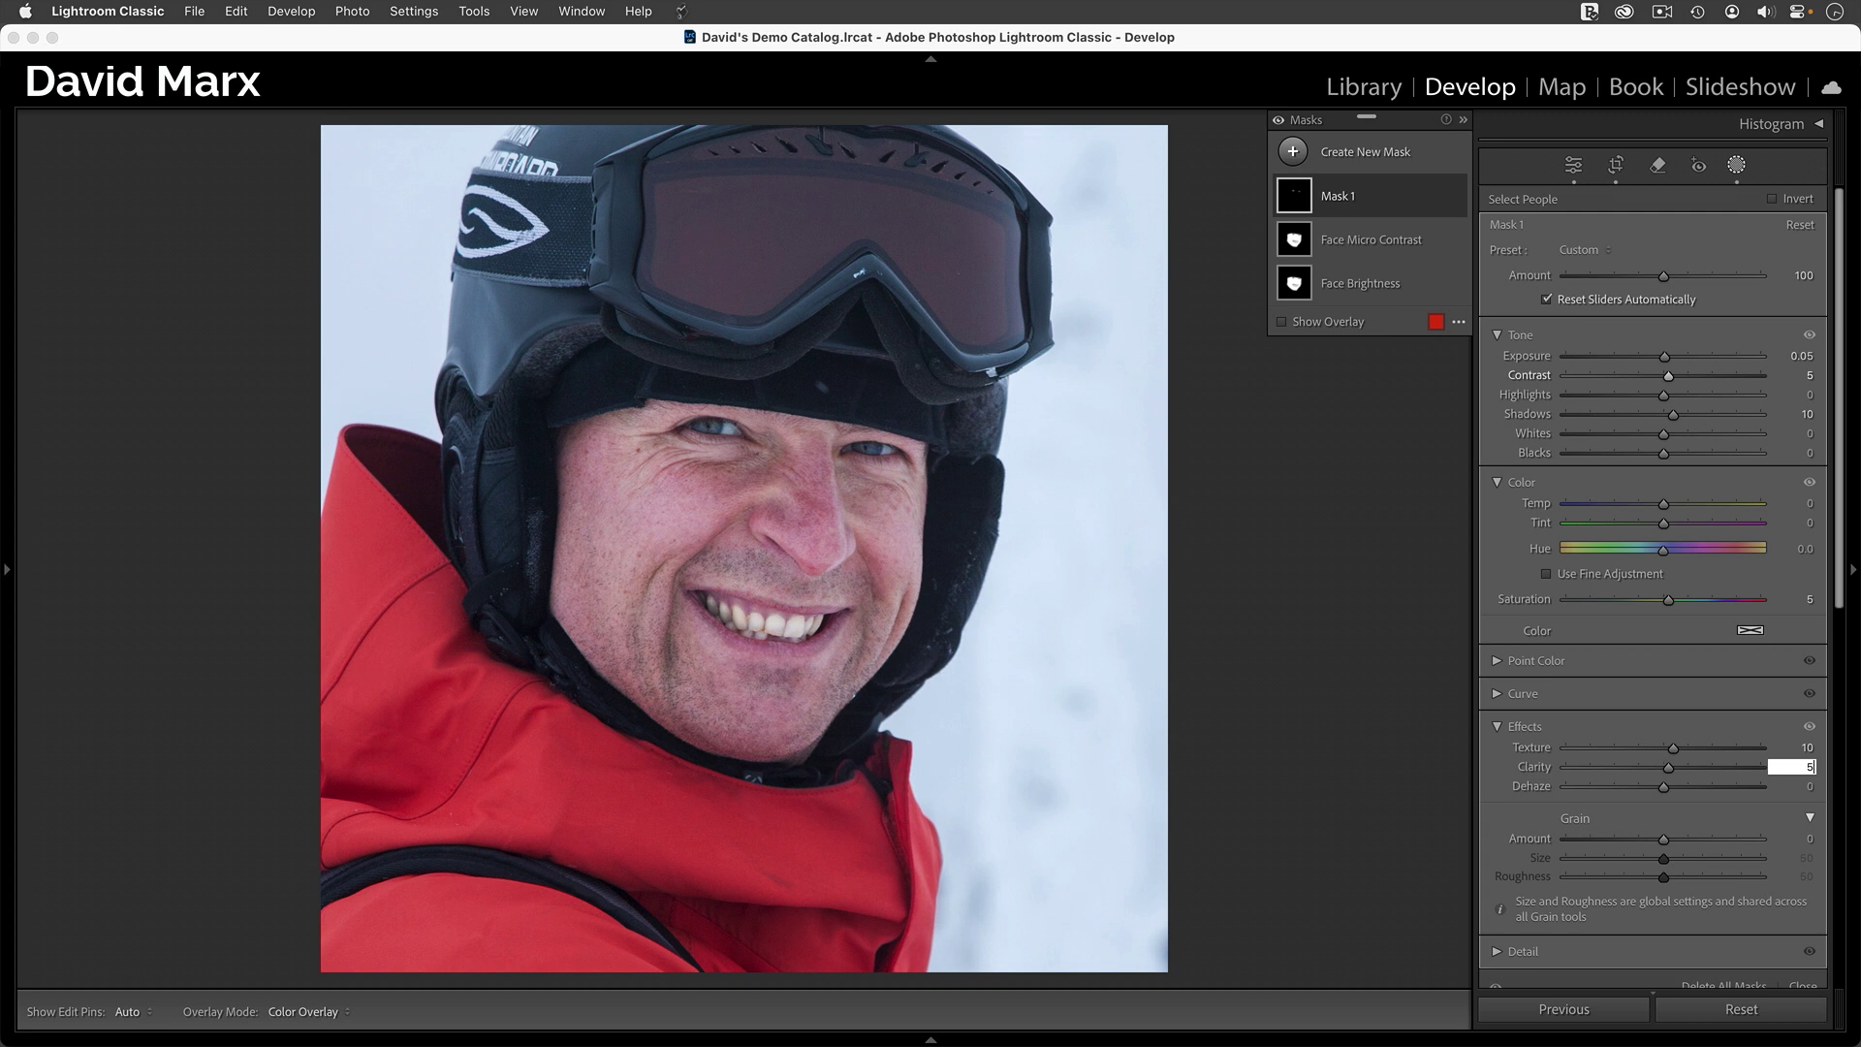
pyautogui.press('Return')
# - Compare the skier's portrait before and after the mask edits, looking closely at the eyes
pyautogui.press('y')
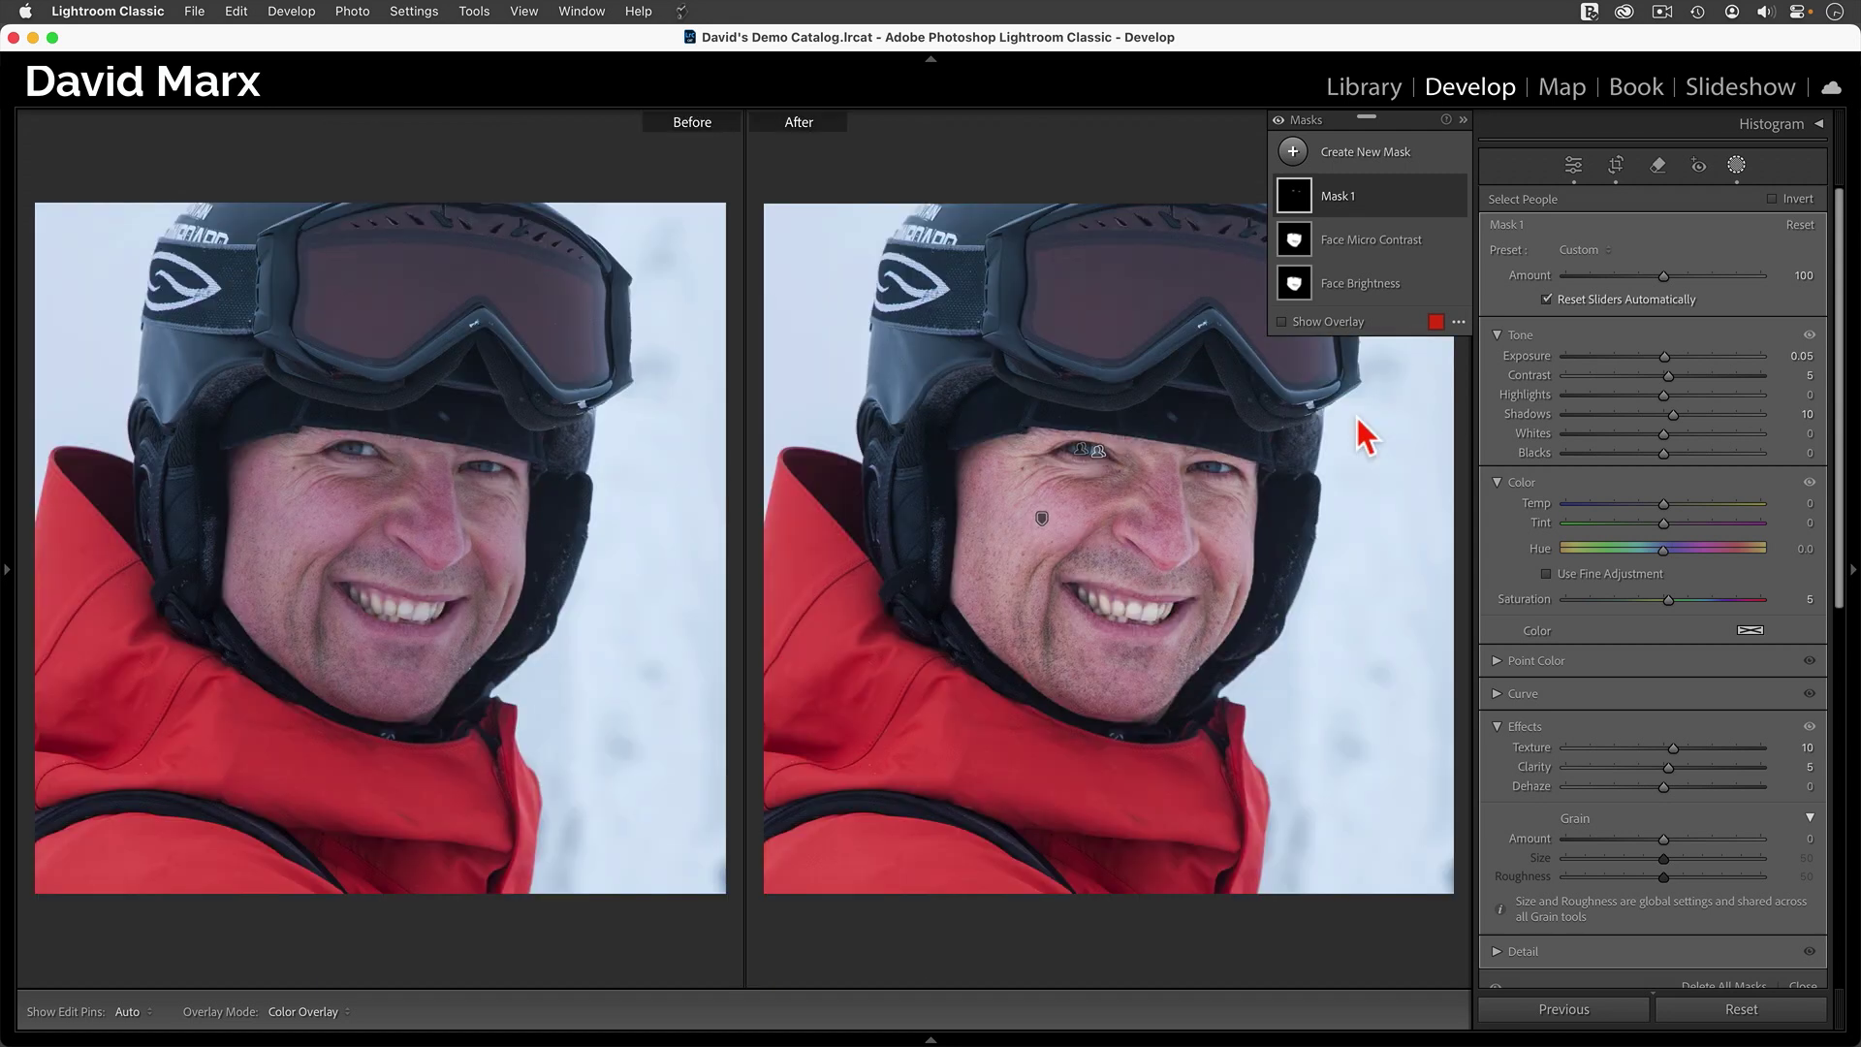
pyautogui.click(1105, 457)
pyautogui.press('h')
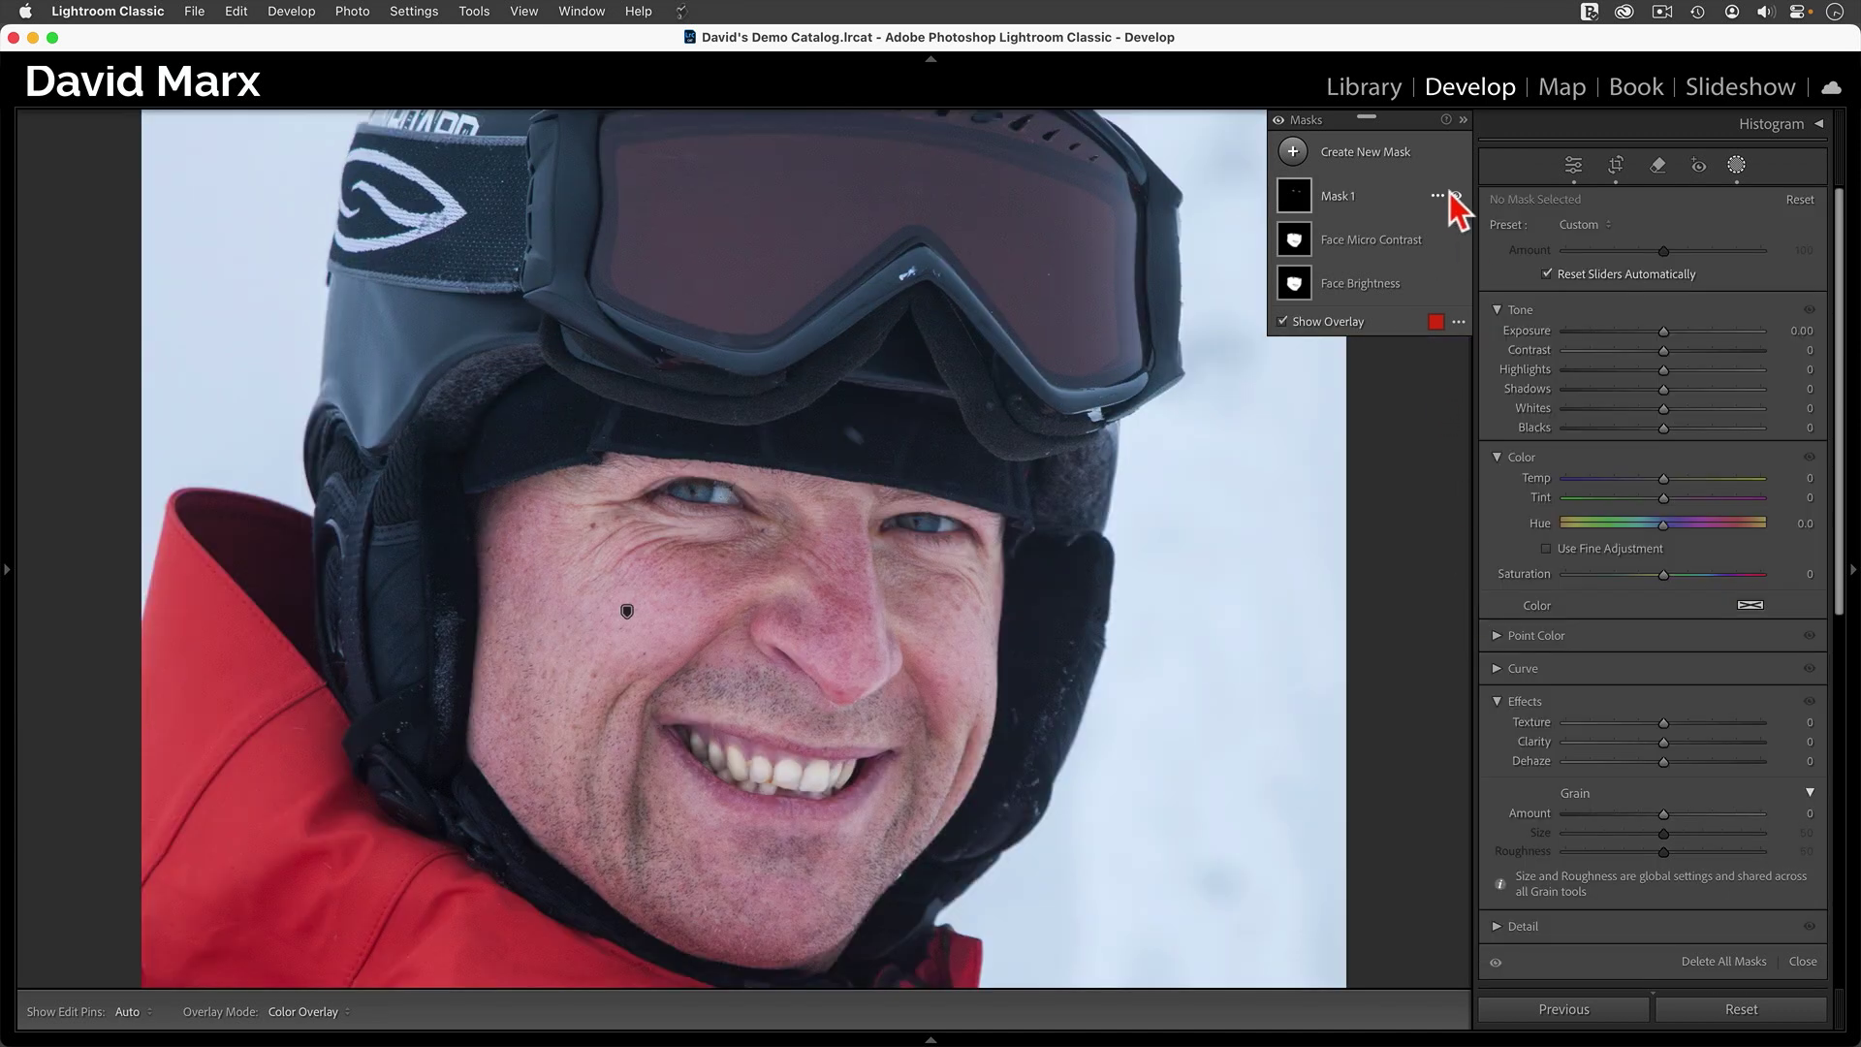
# - Hide the eye mask and the Face Micro Contrast mask, and reduce the Face Brightness mask's Amount to 40
pyautogui.click(1456, 197)
pyautogui.click(1456, 239)
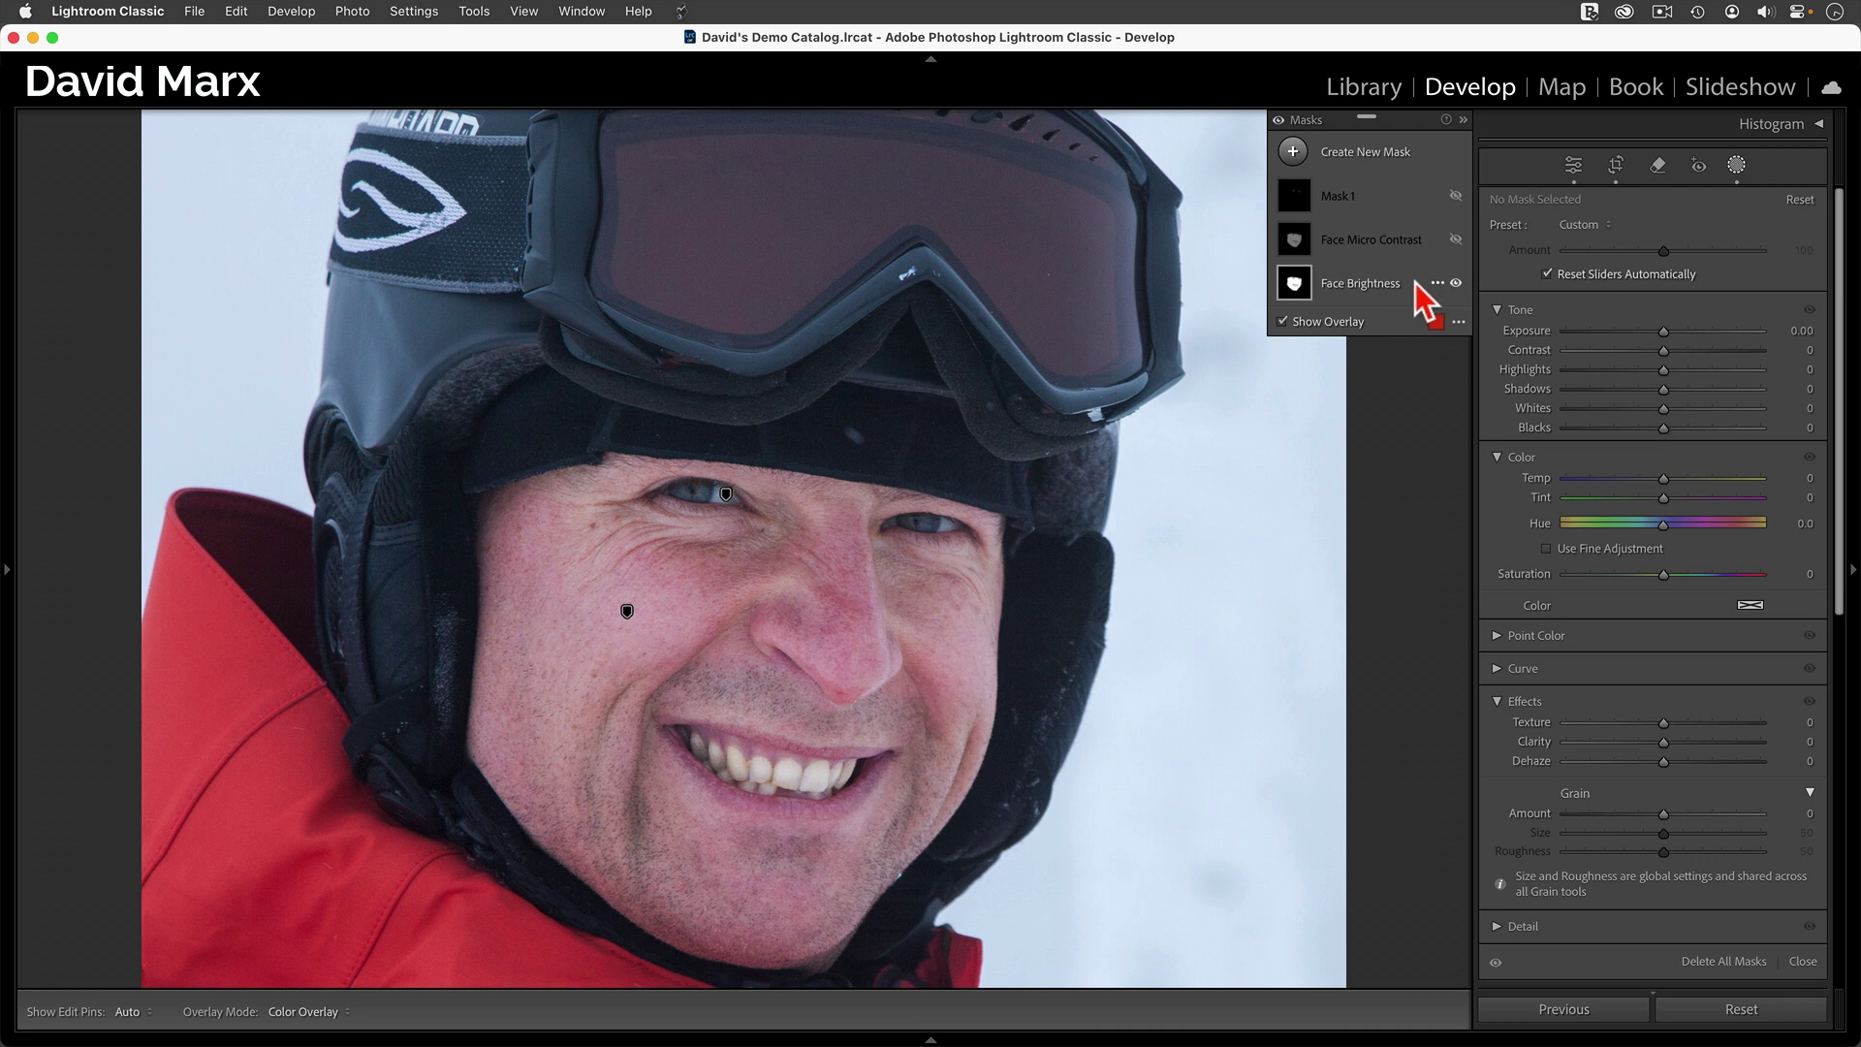
pyautogui.click(1413, 284)
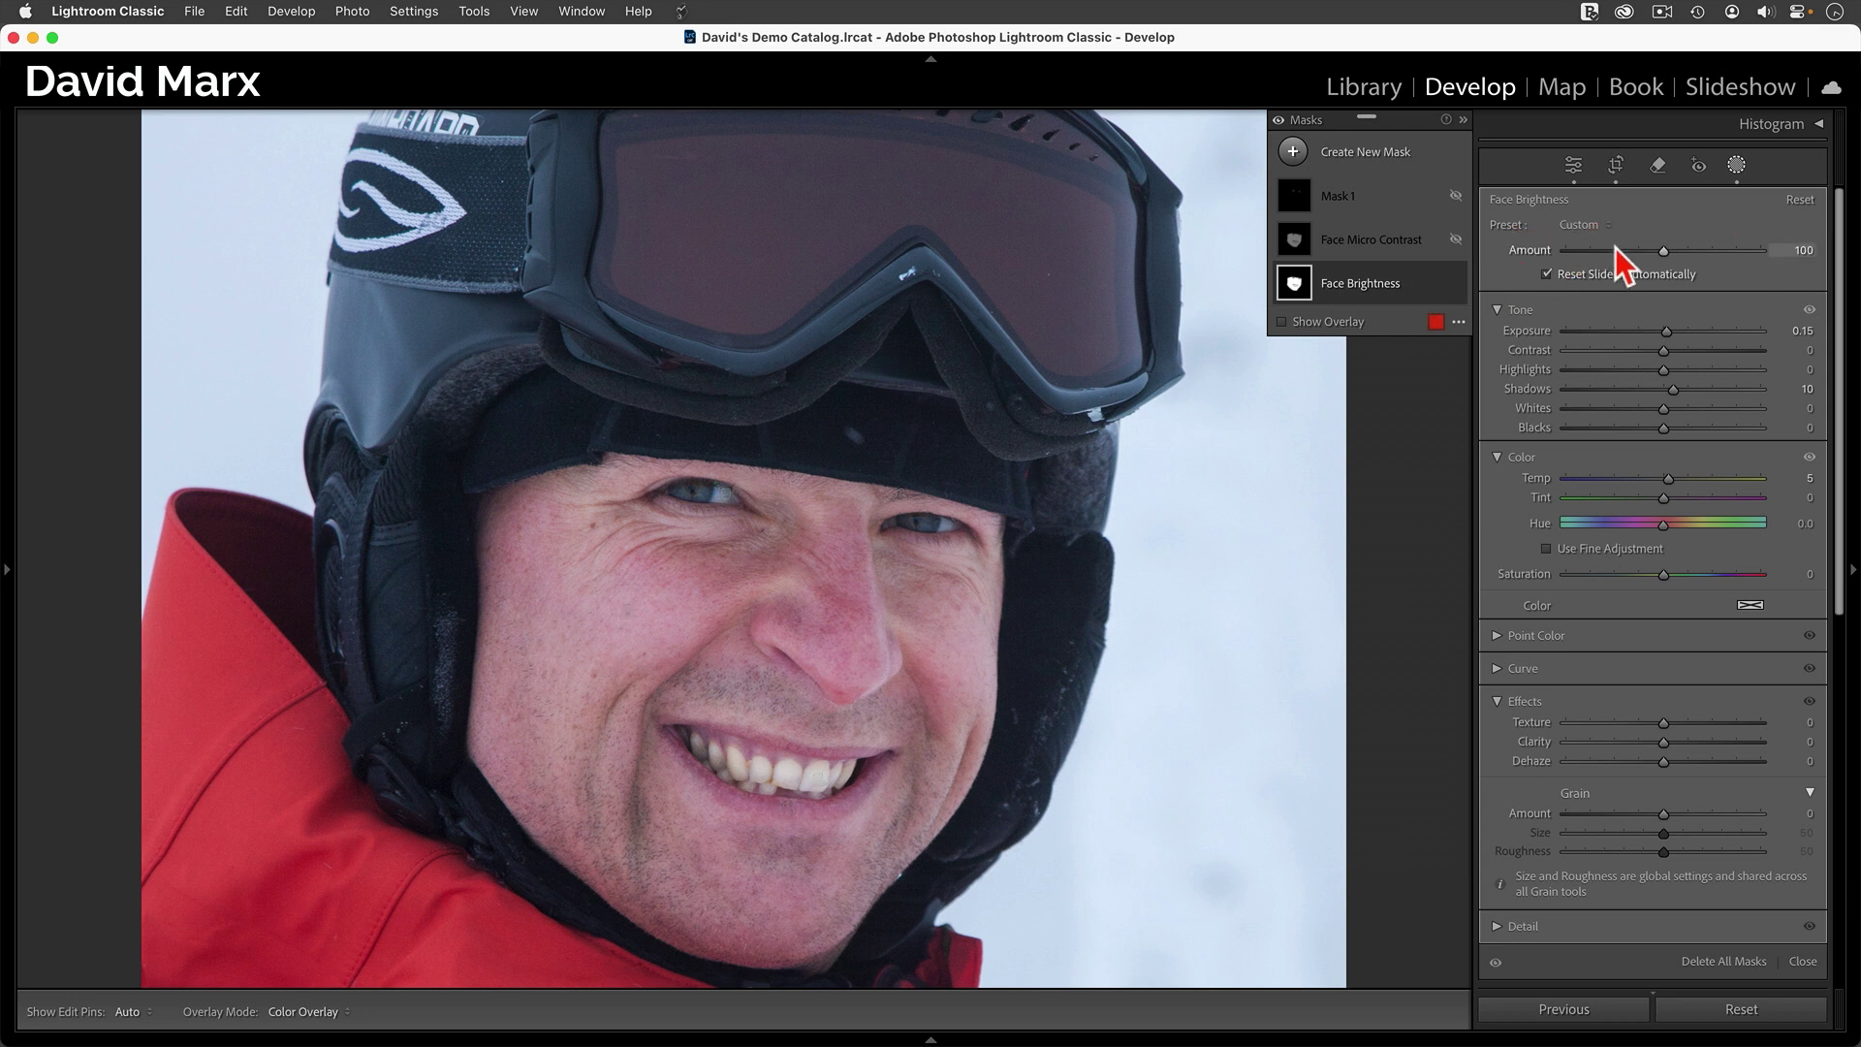
pyautogui.moveTo(1663, 253); pyautogui.dragTo(1603, 262)
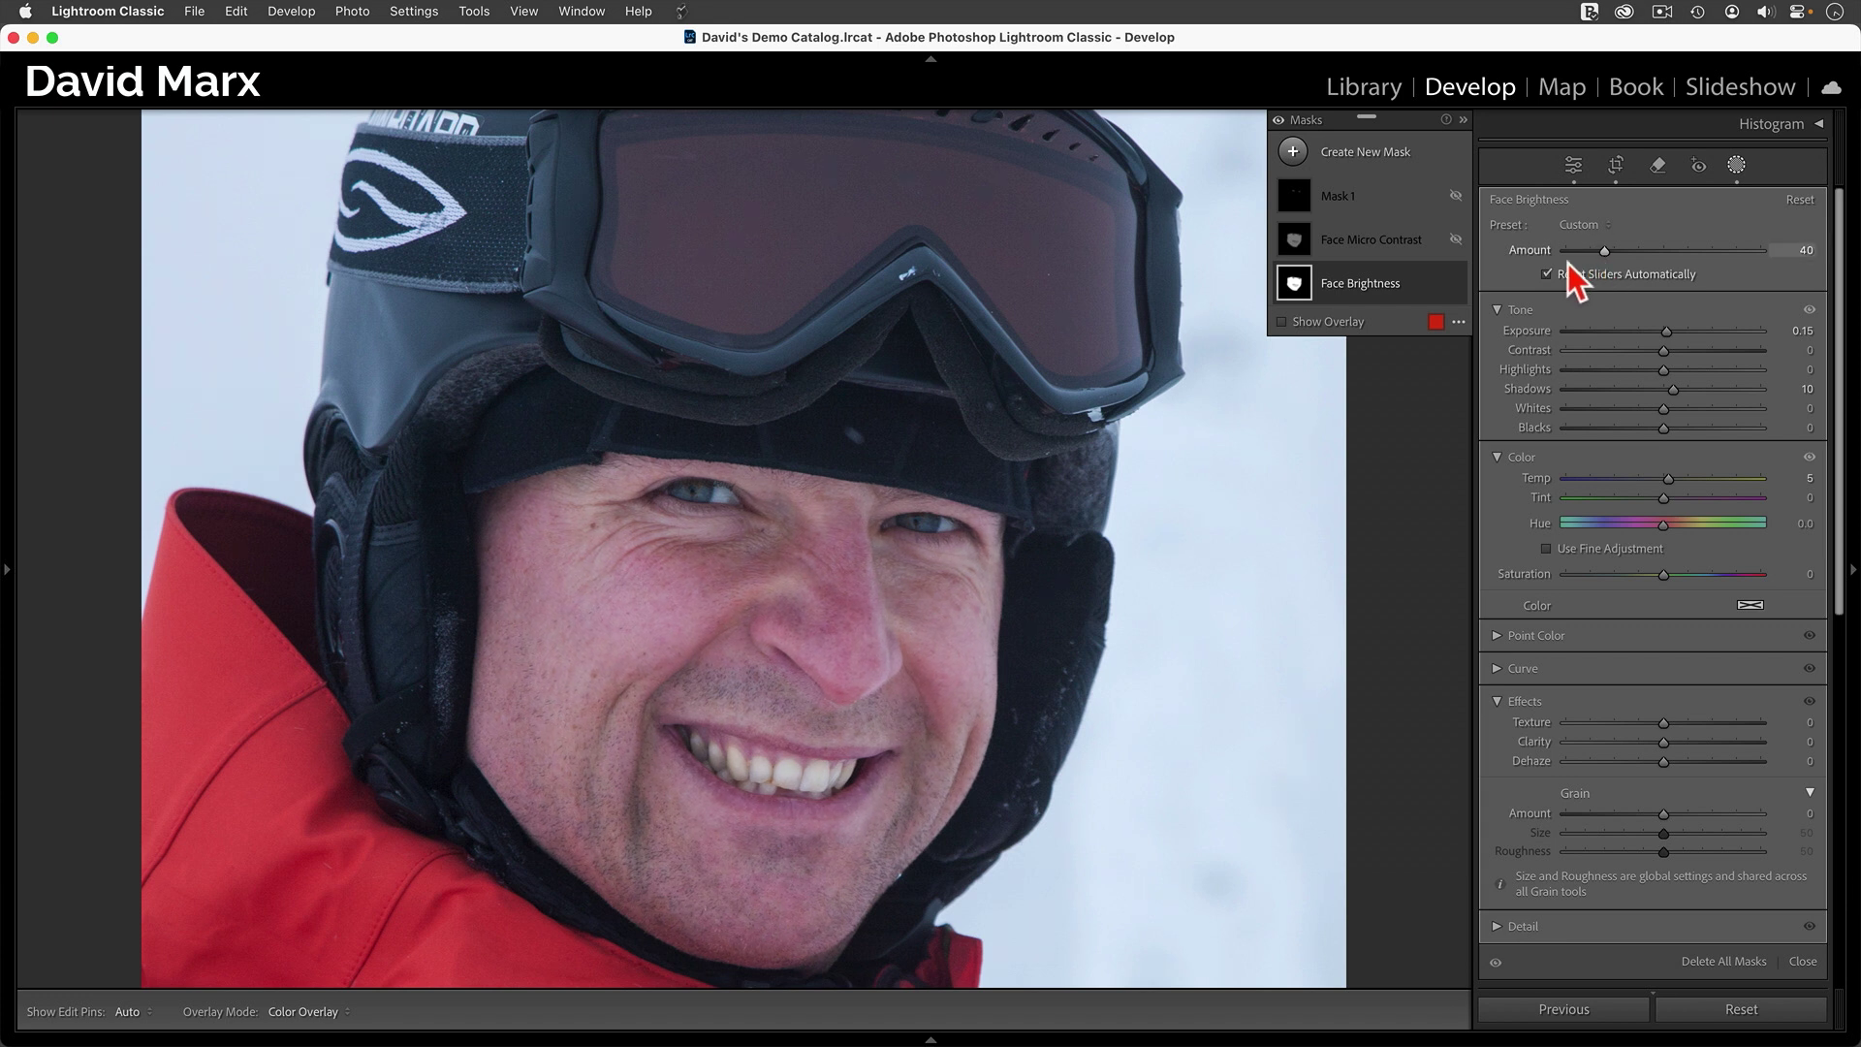
# - Show the Face Micro Contrast mask again and reduce its Amount to 69
pyautogui.moveTo(1453, 286)
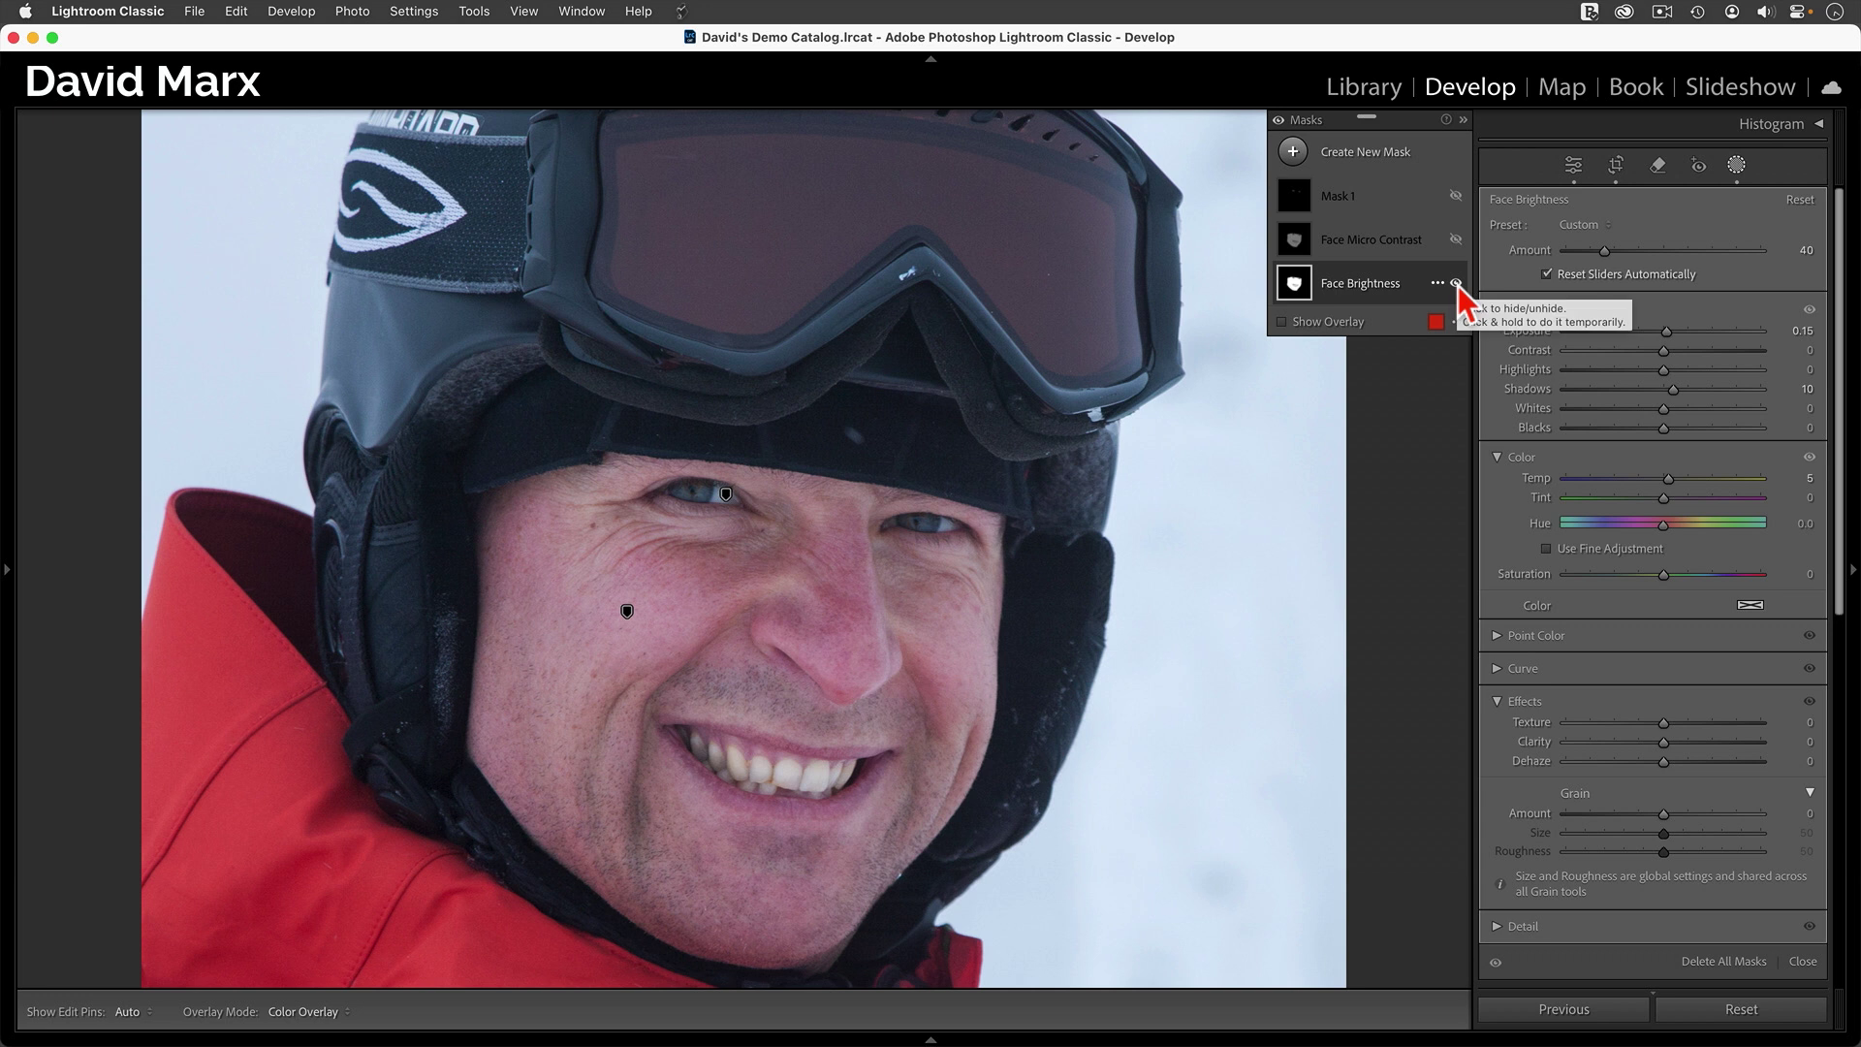
pyautogui.moveTo(1458, 236)
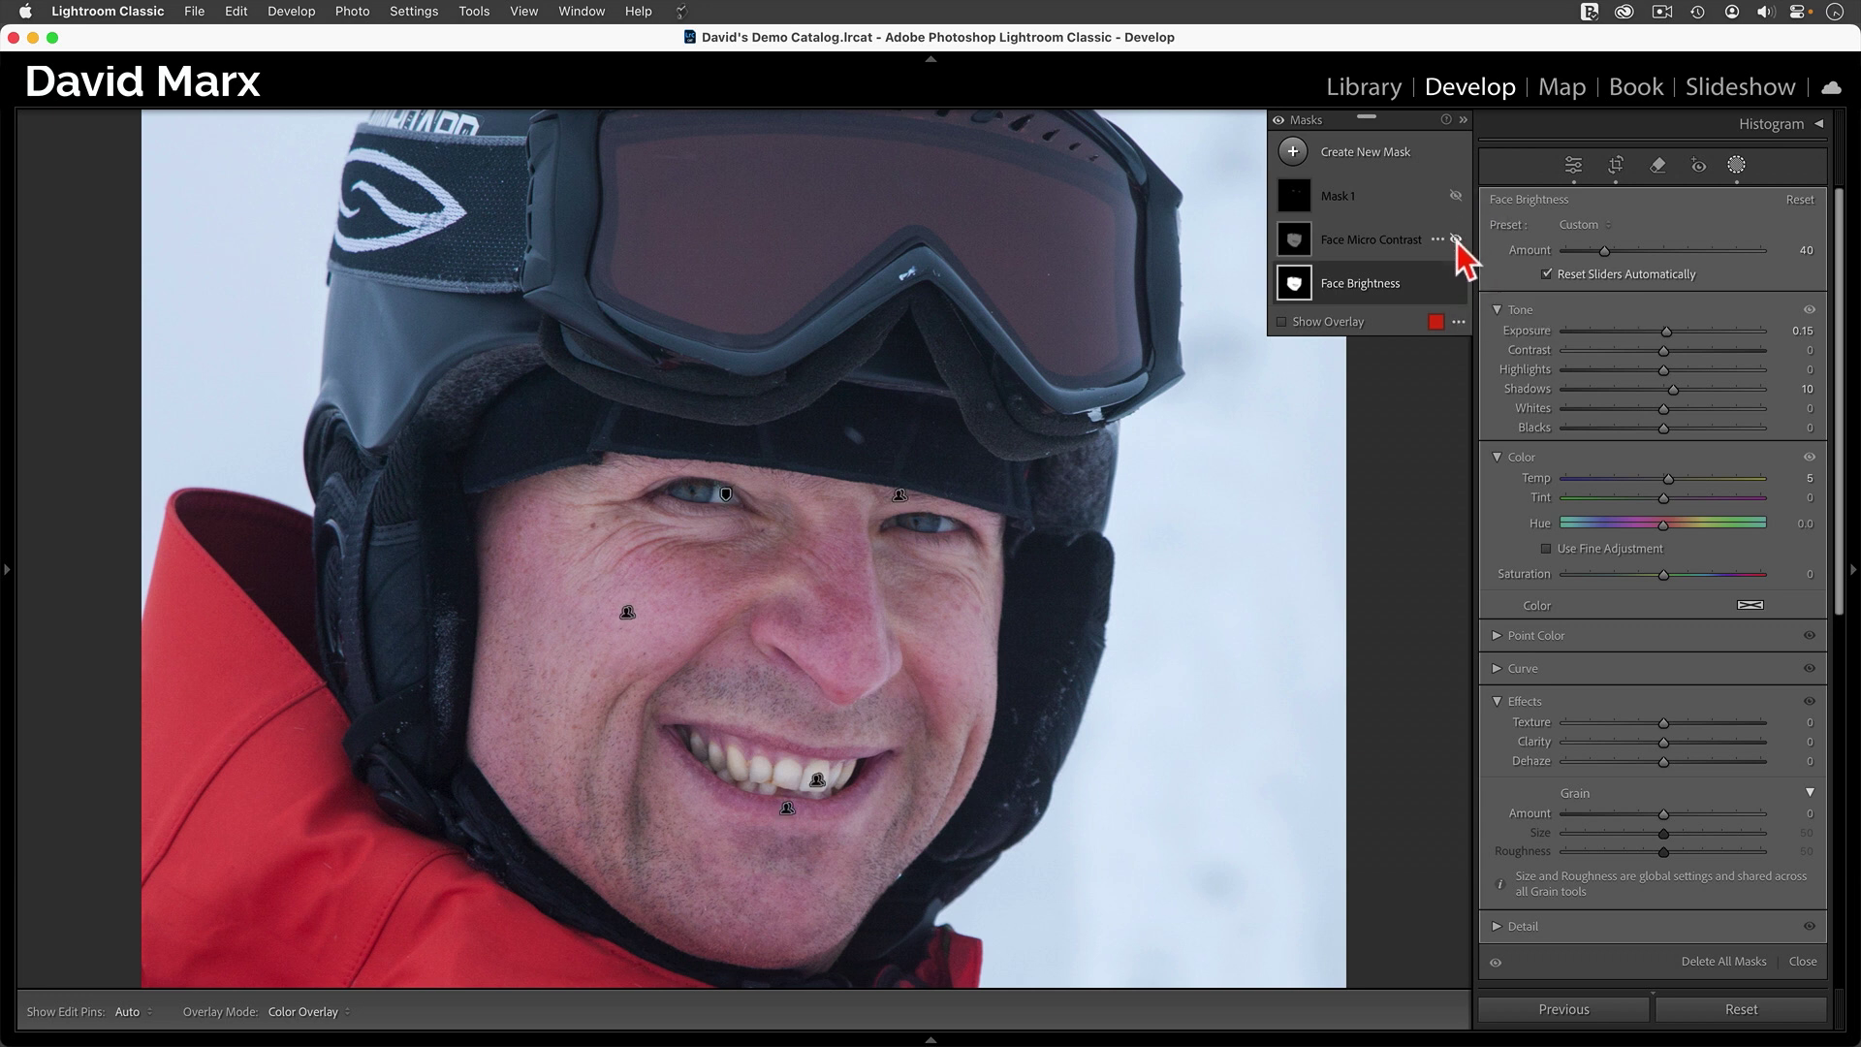
pyautogui.click(1456, 241)
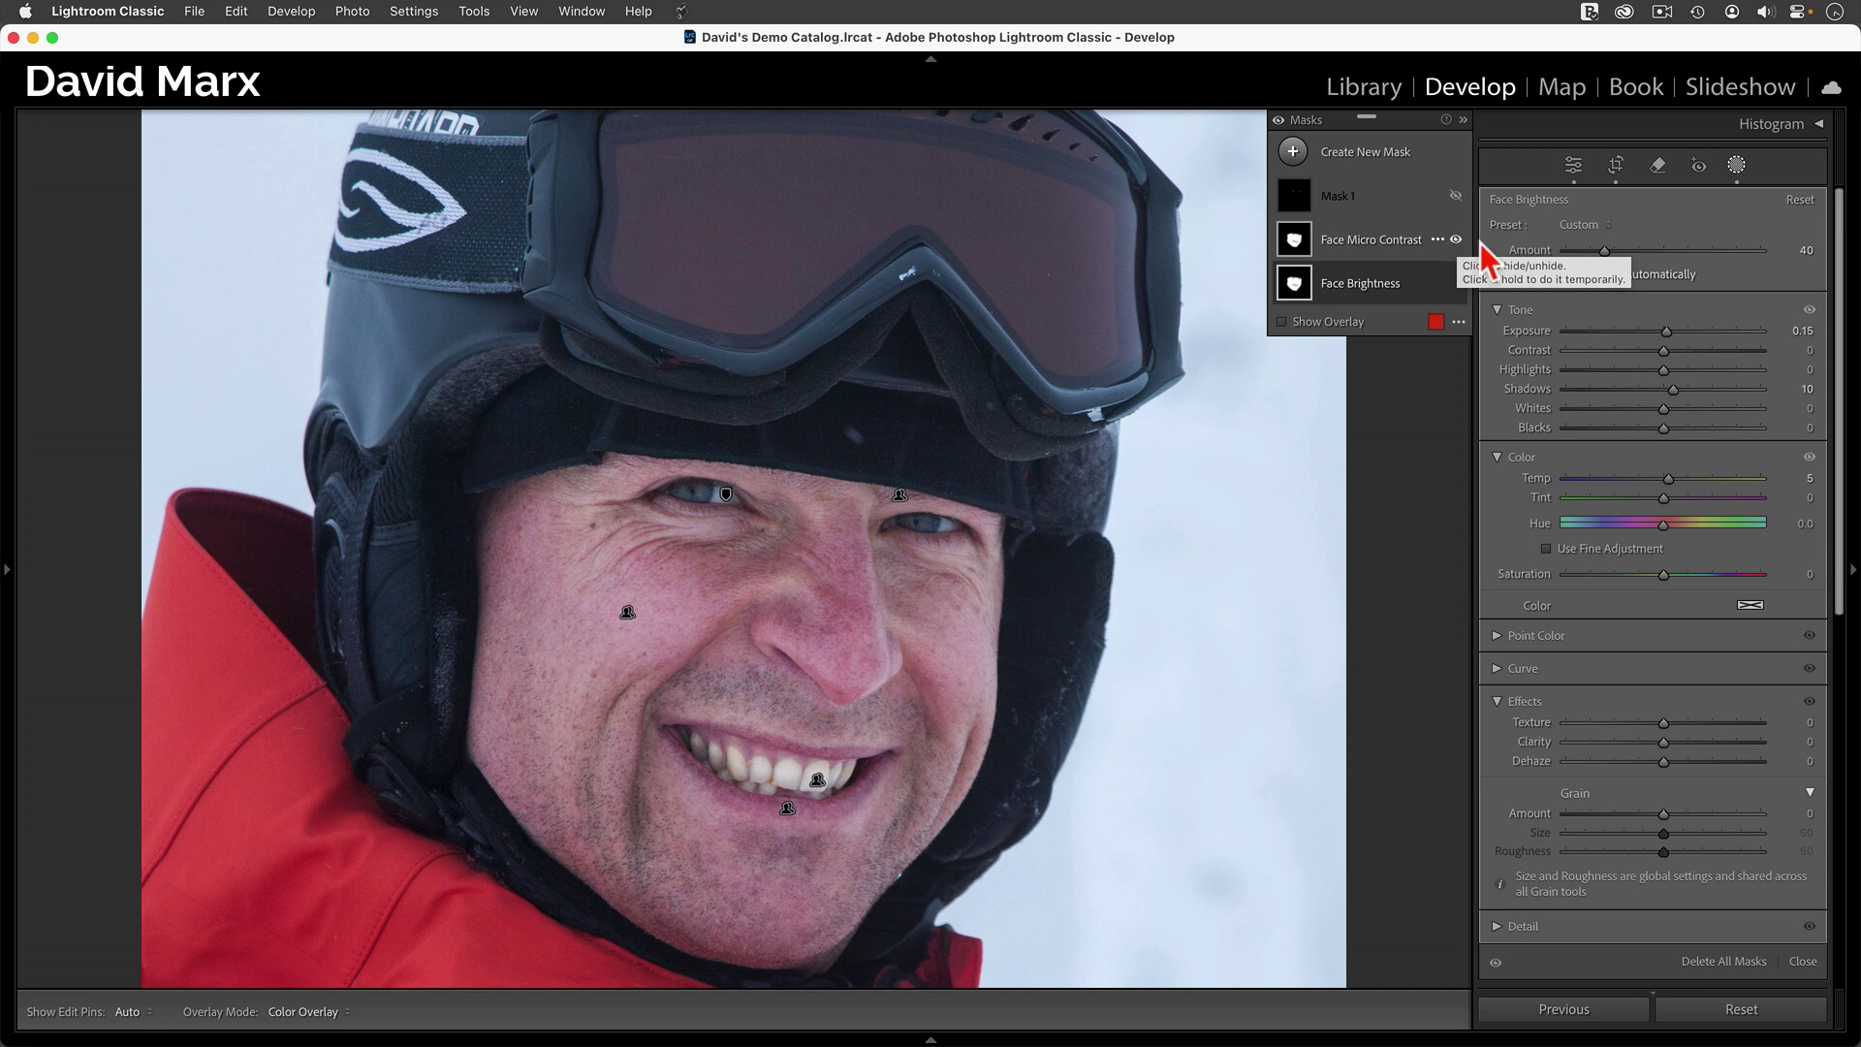
pyautogui.click(1397, 248)
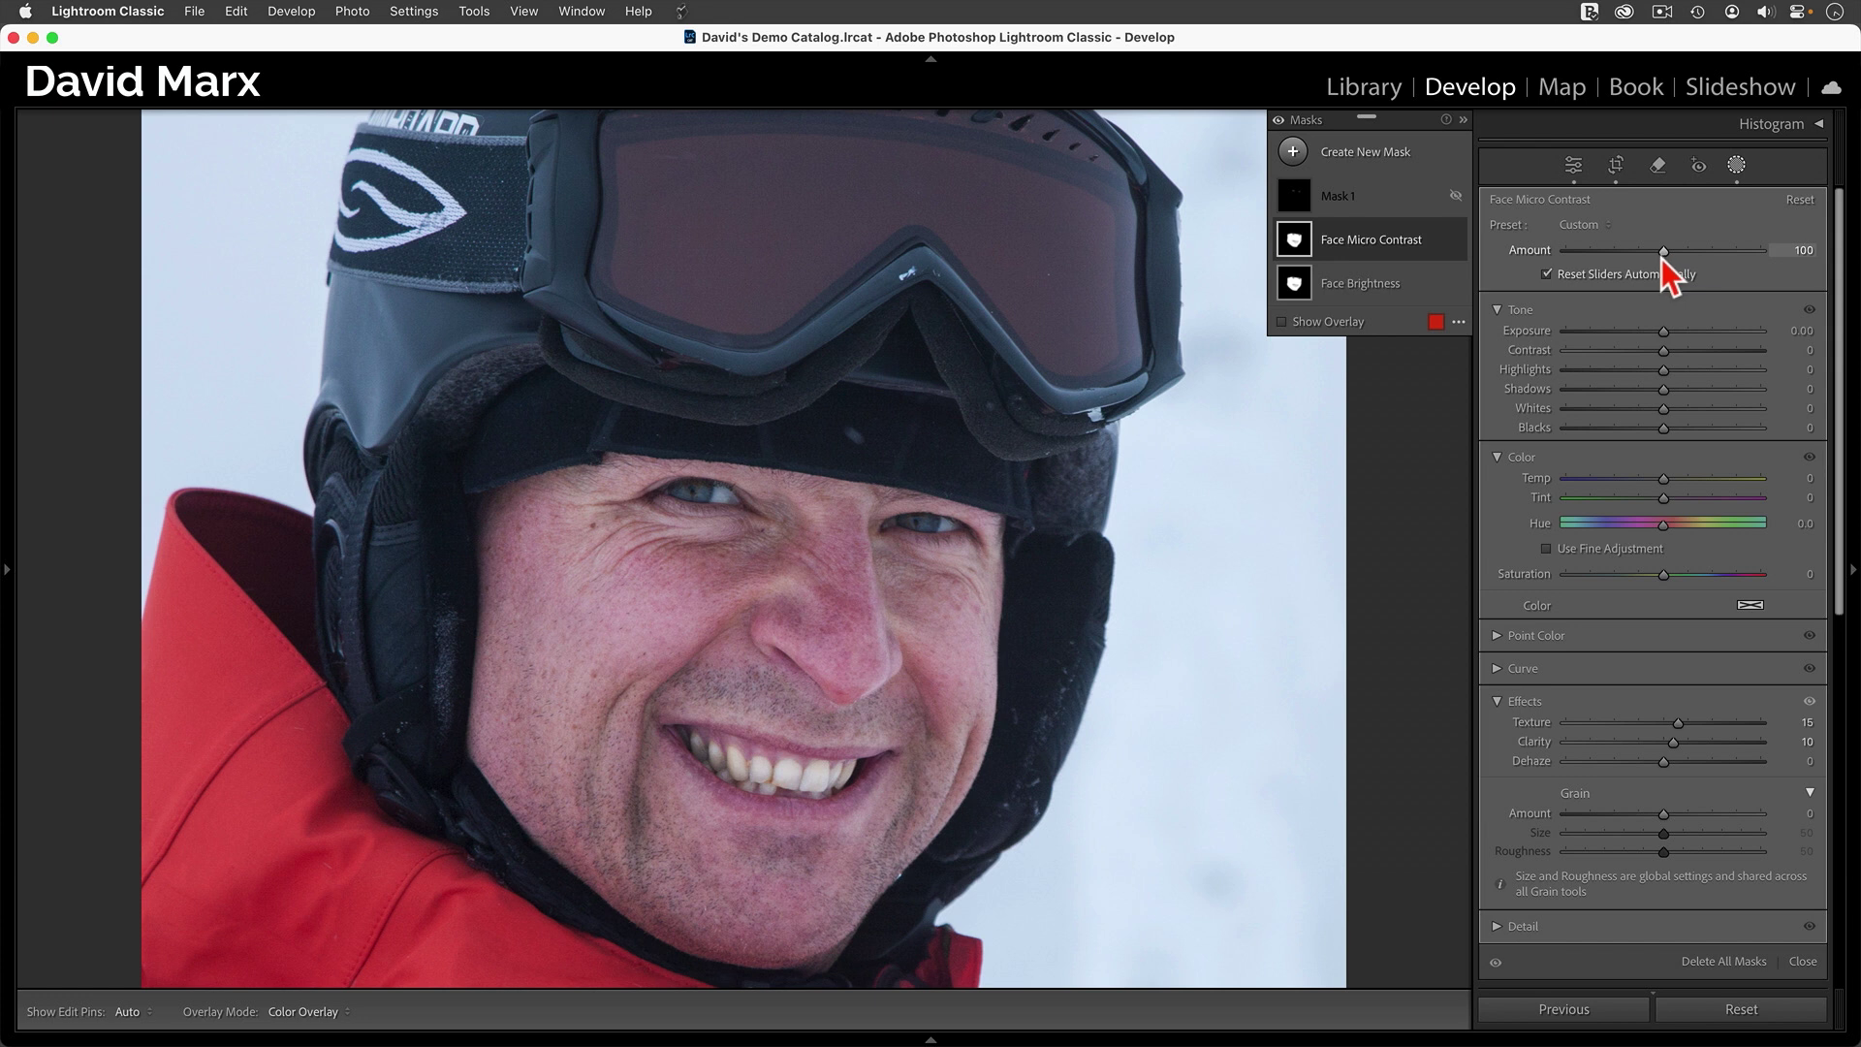
pyautogui.moveTo(1783, 250); pyautogui.dragTo(1695, 282)
pyautogui.moveTo(1566, 250); pyautogui.dragTo(1617, 273)
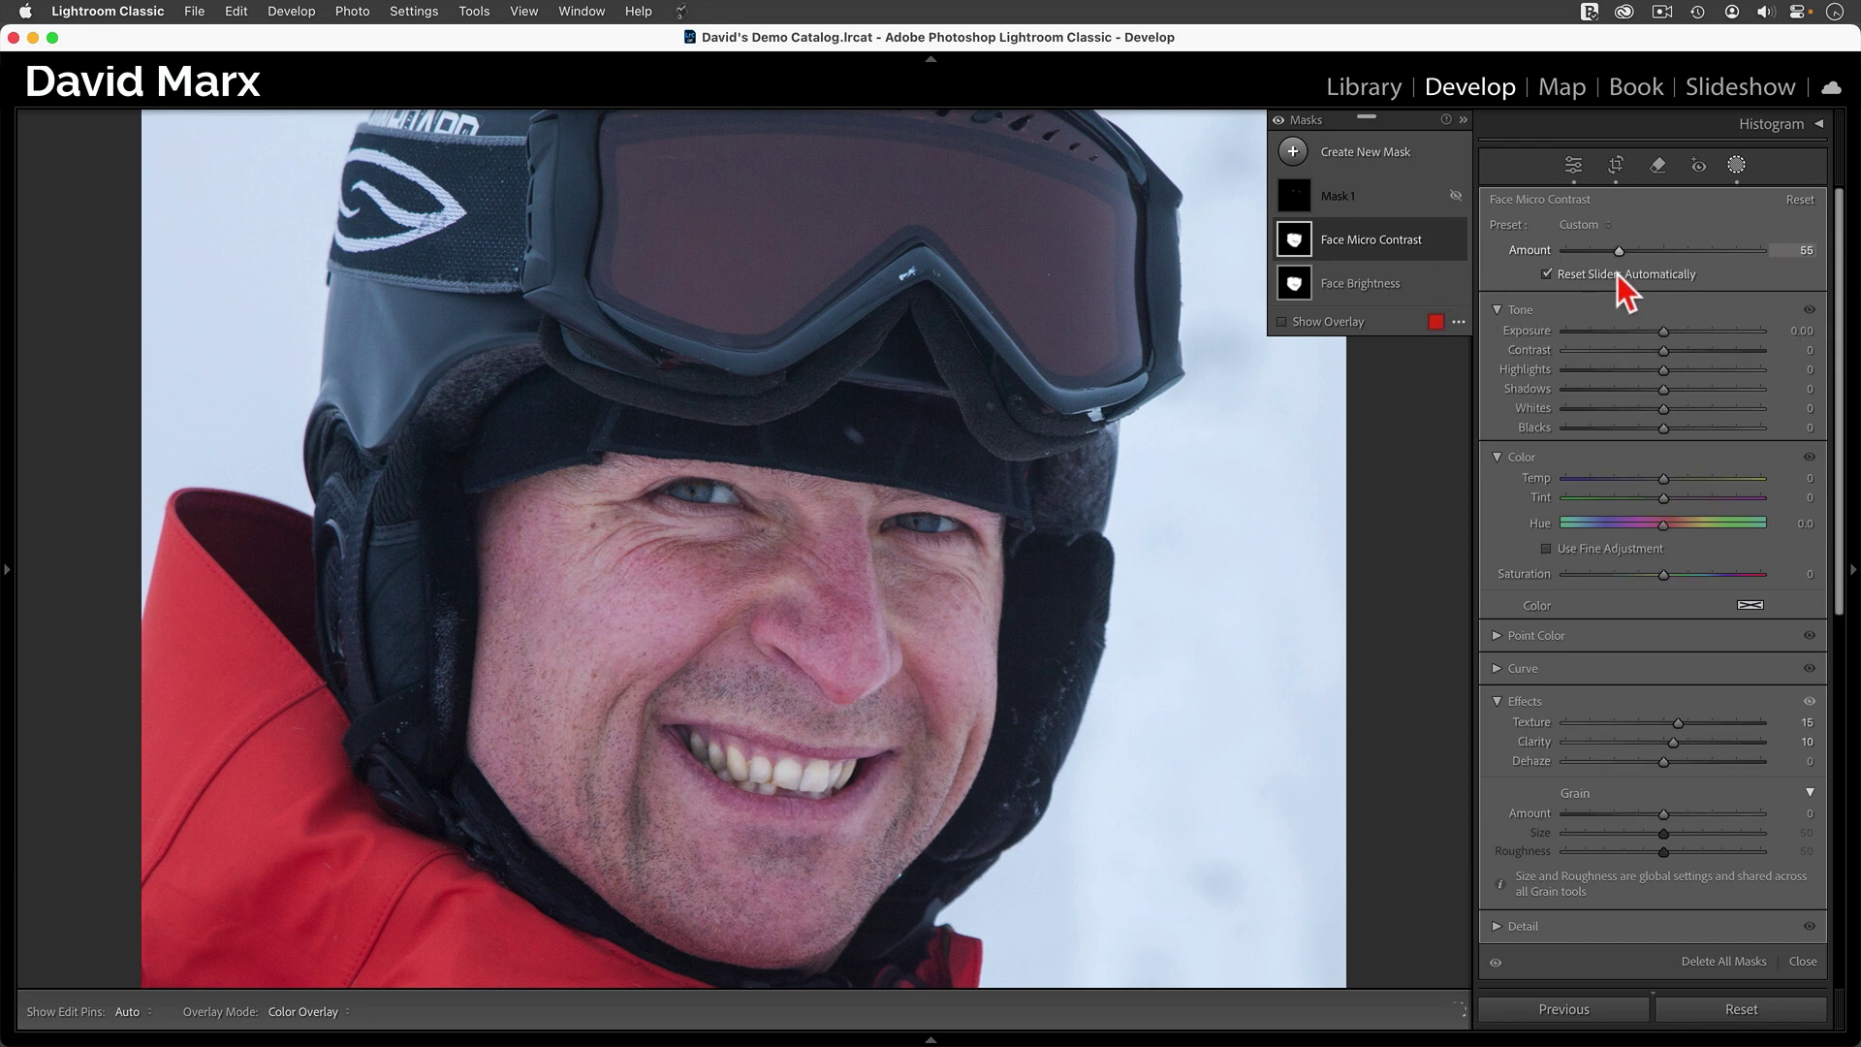
# - Show the skier's eye mask again and reduce its Amount to 35
pyautogui.click(1455, 196)
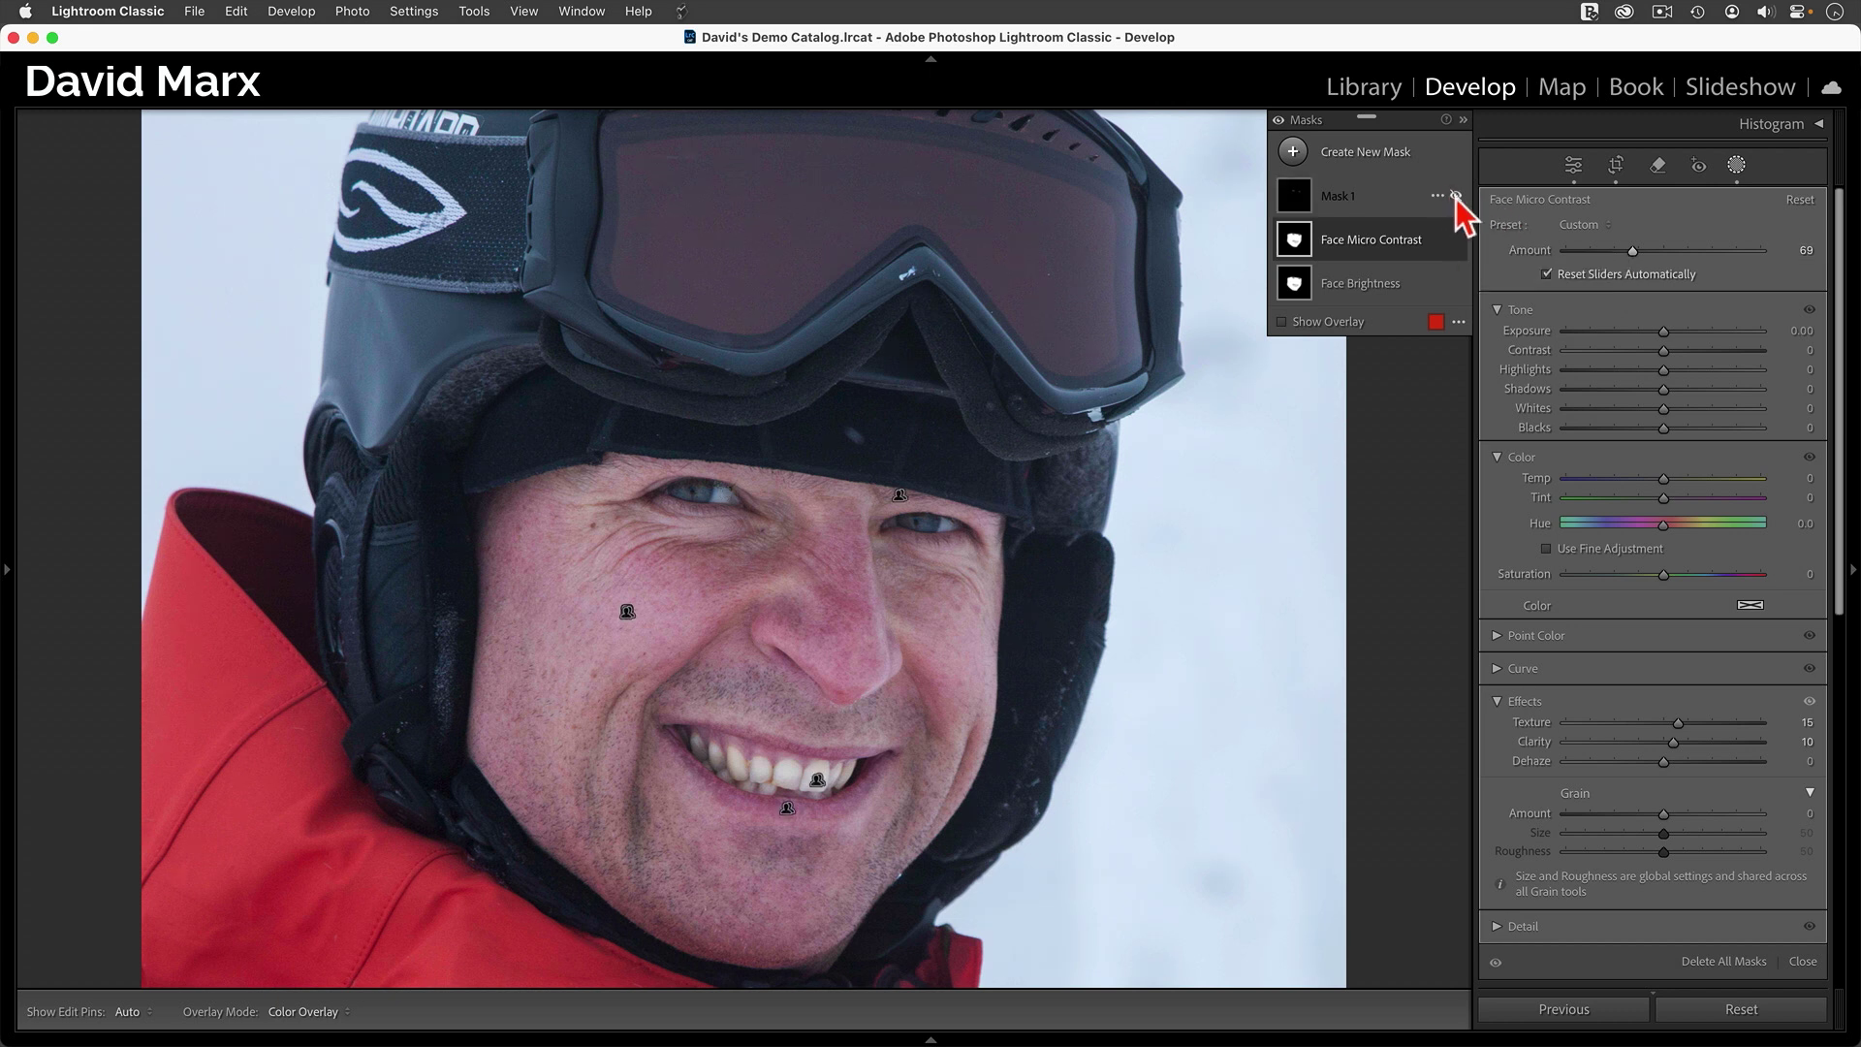
pyautogui.click(1382, 200)
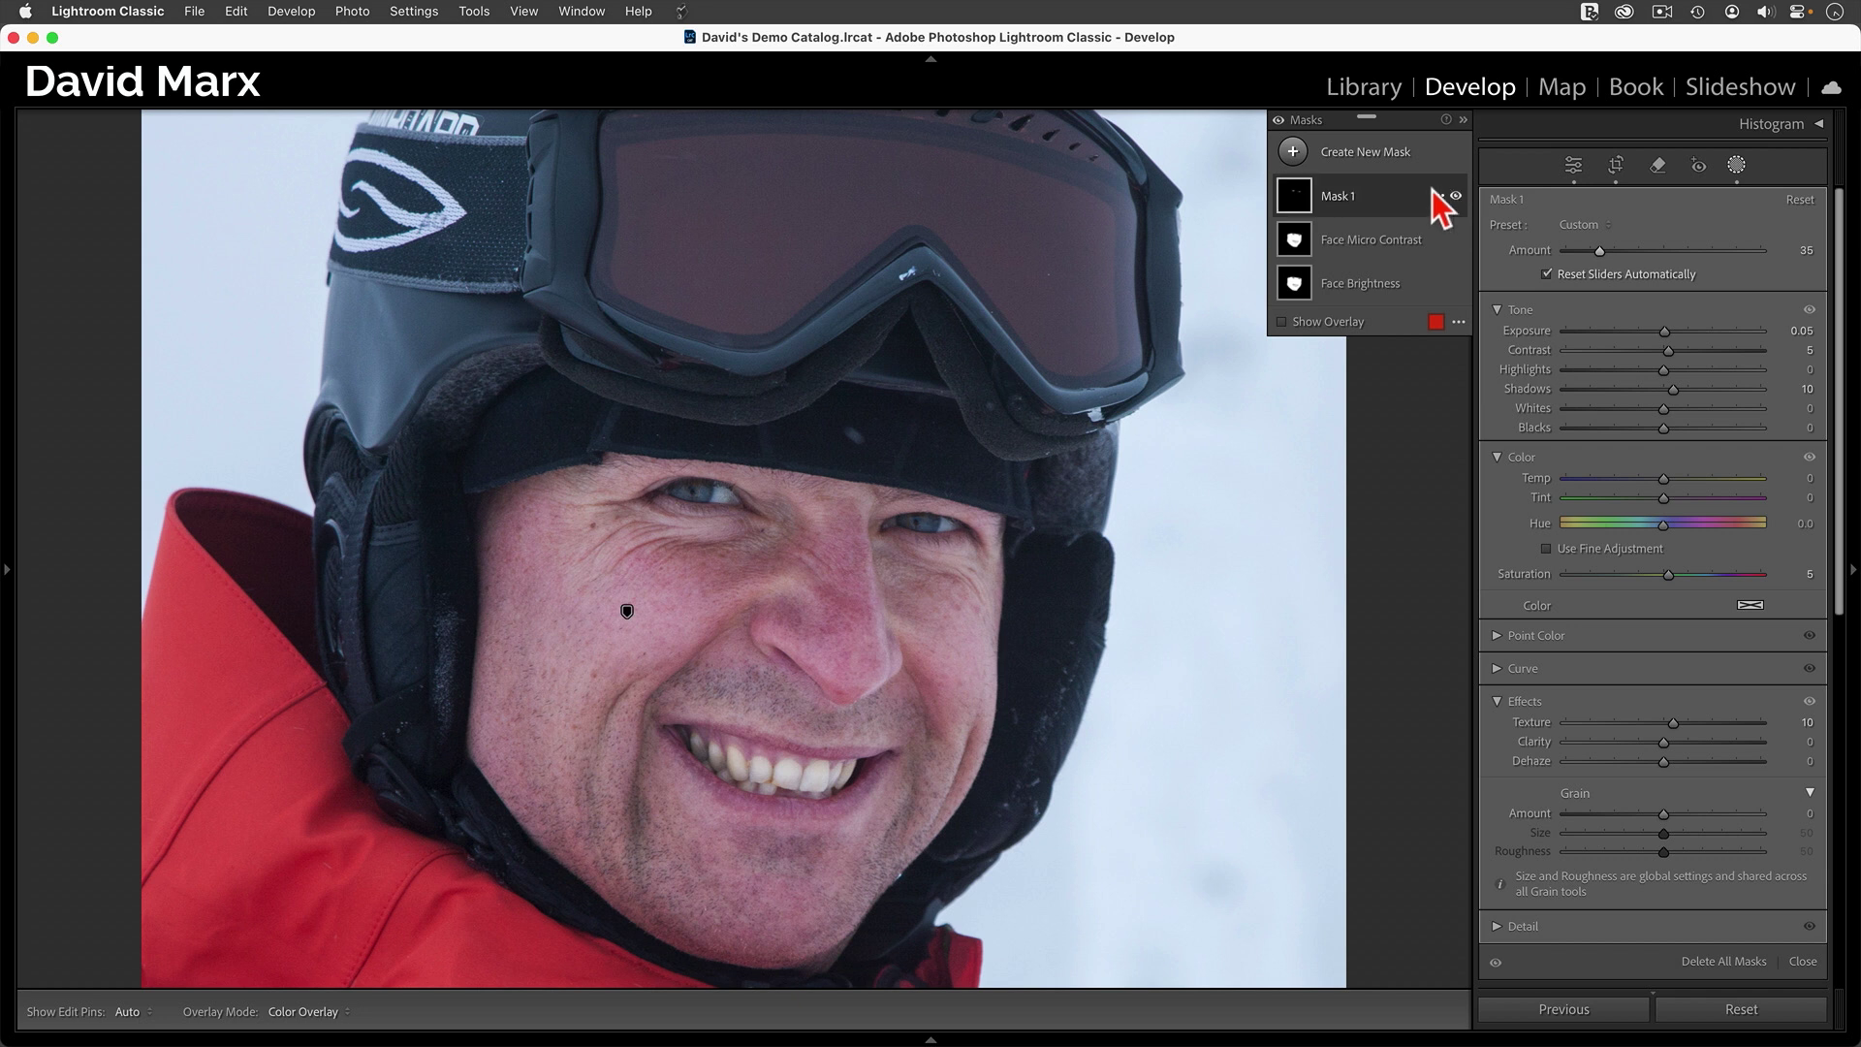
# - Check the skier's photo with all masks off and on, and close masking to compare before and after side by side
pyautogui.click(1279, 120)
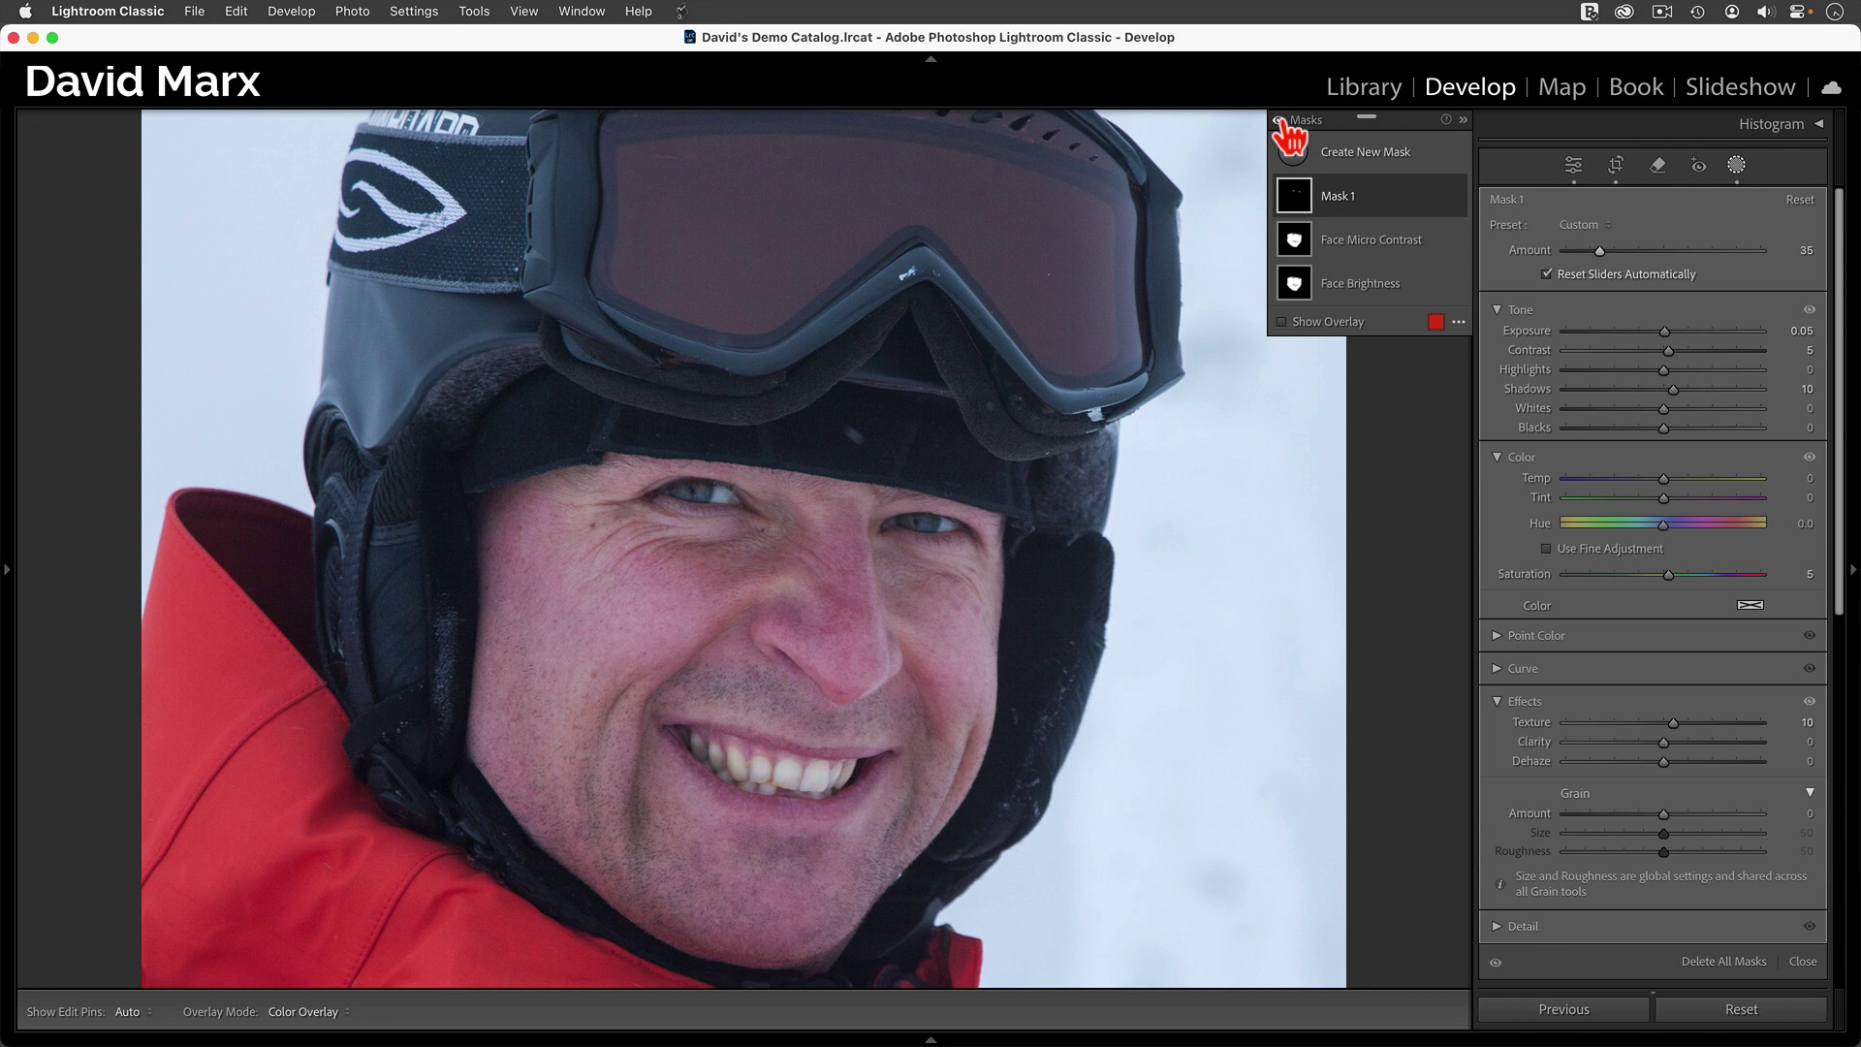
pyautogui.click(1280, 120)
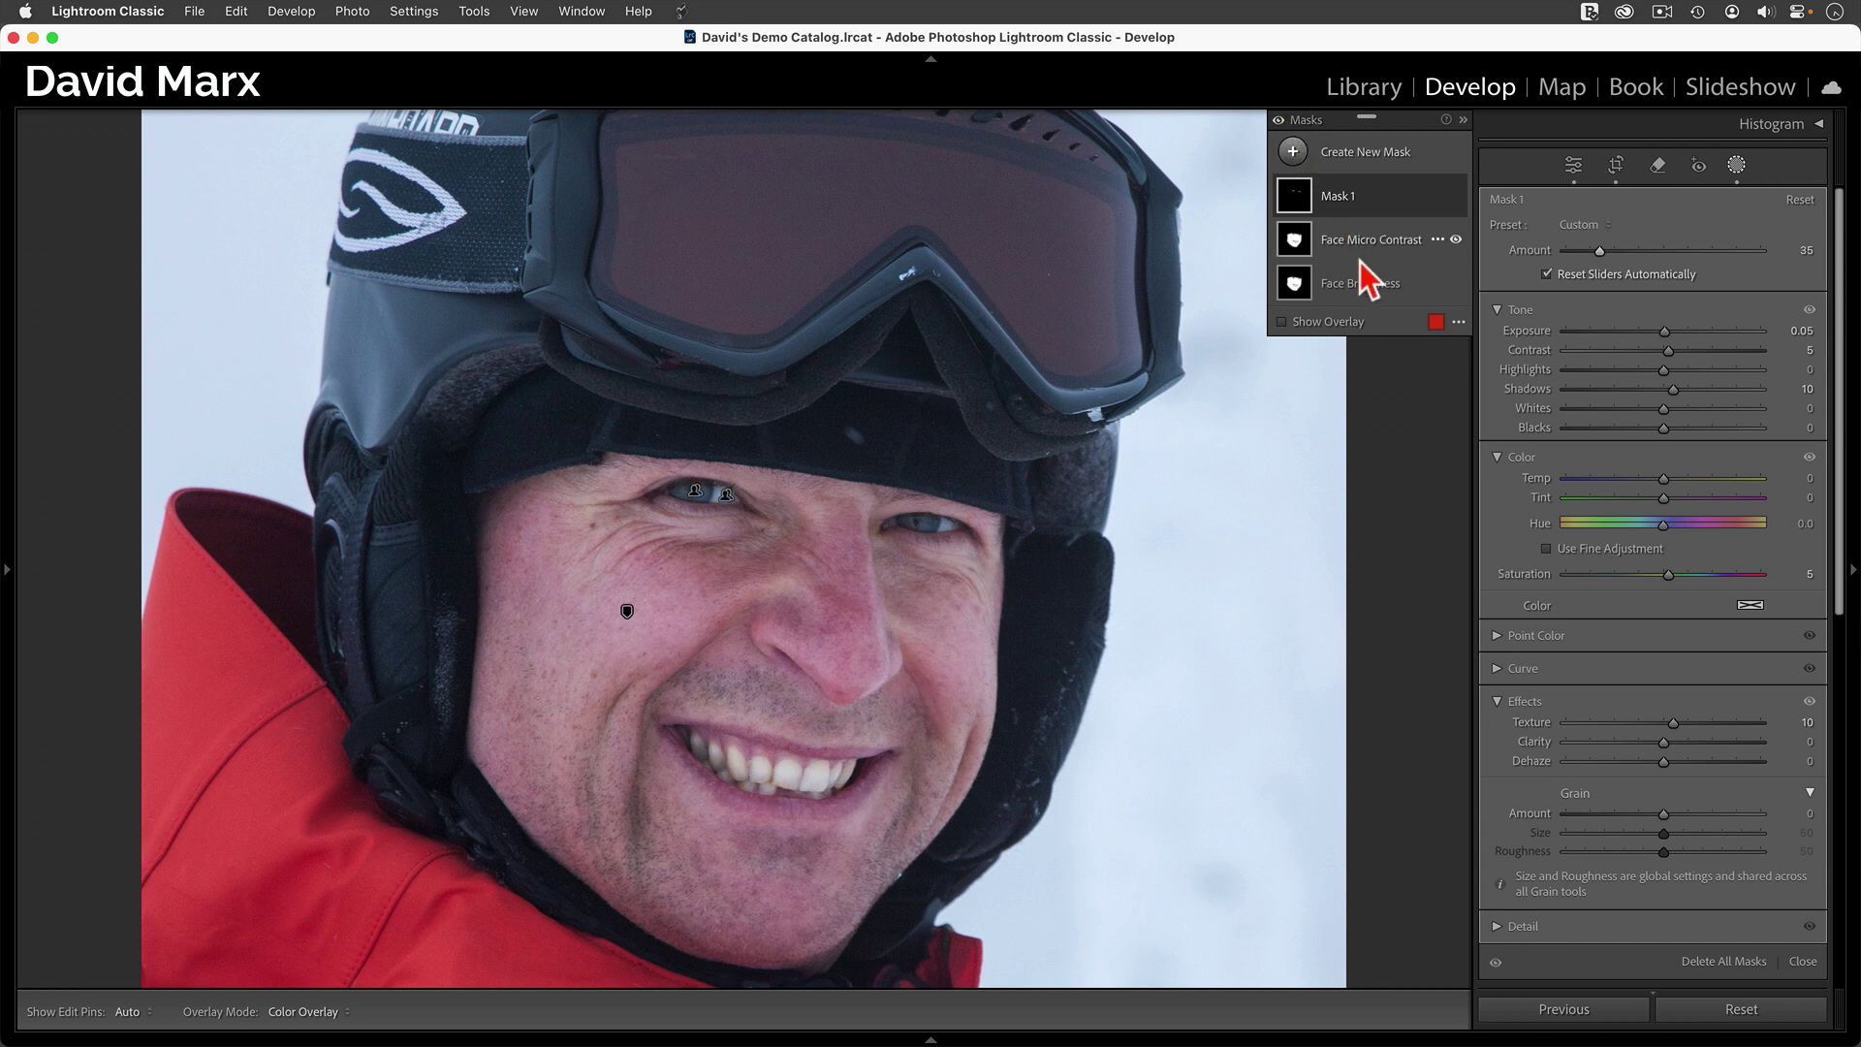
pyautogui.click(1803, 961)
pyautogui.press('y')
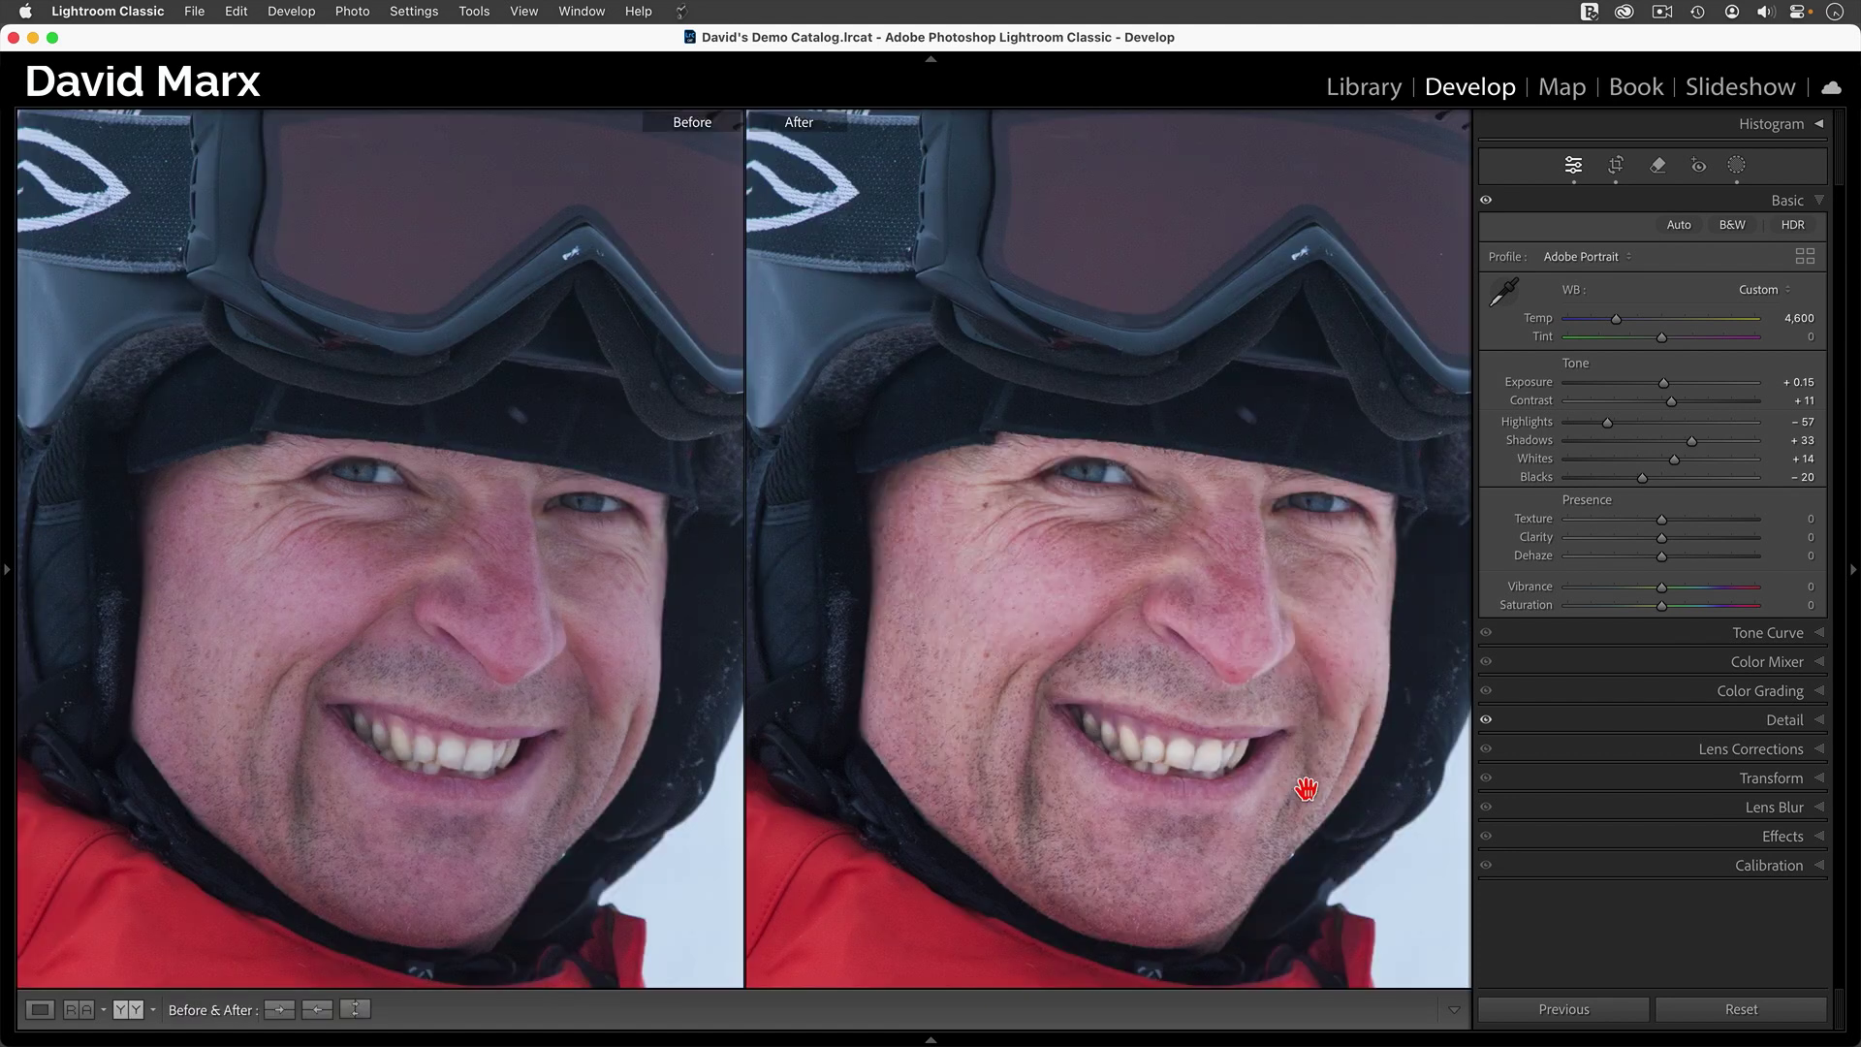
pyautogui.click(1331, 814)
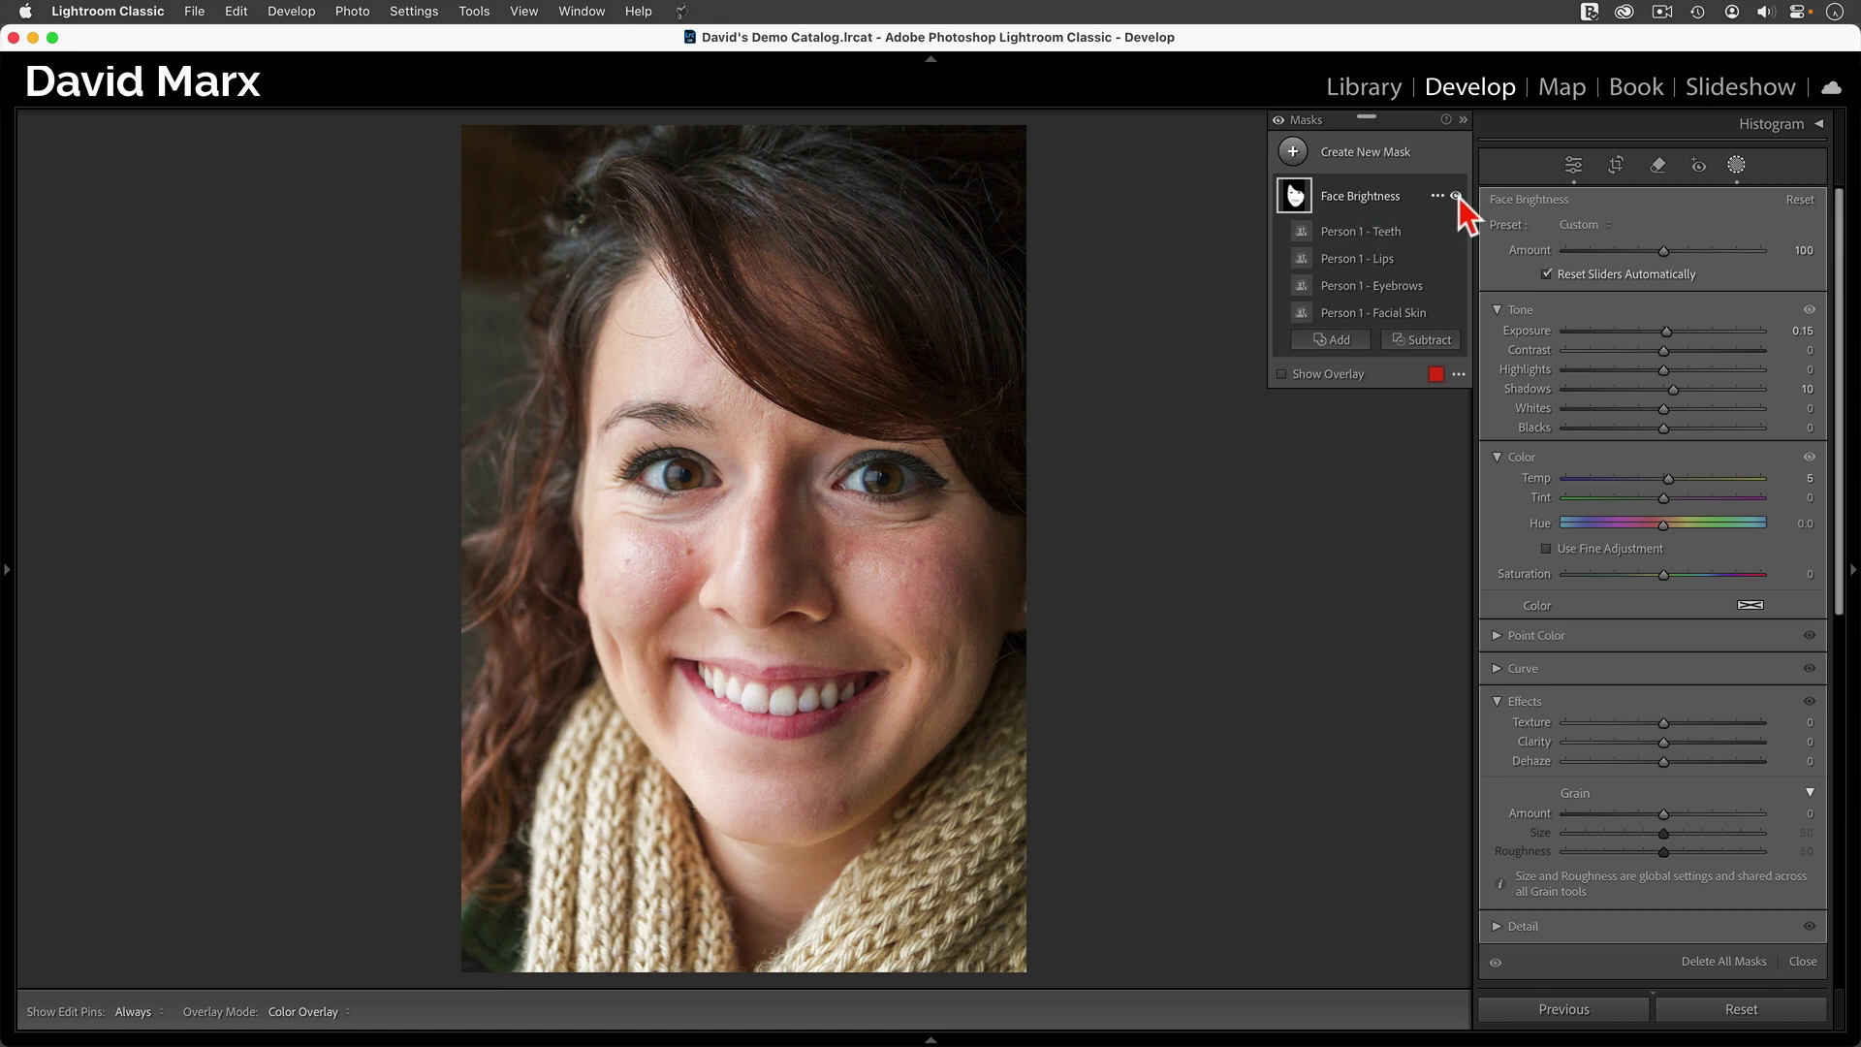
# - Preview the woman's portrait with the Face Brightness mask hidden and shown, and collapse the mask's components
pyautogui.click(1456, 196)
pyautogui.click(1456, 197)
pyautogui.click(1358, 207)
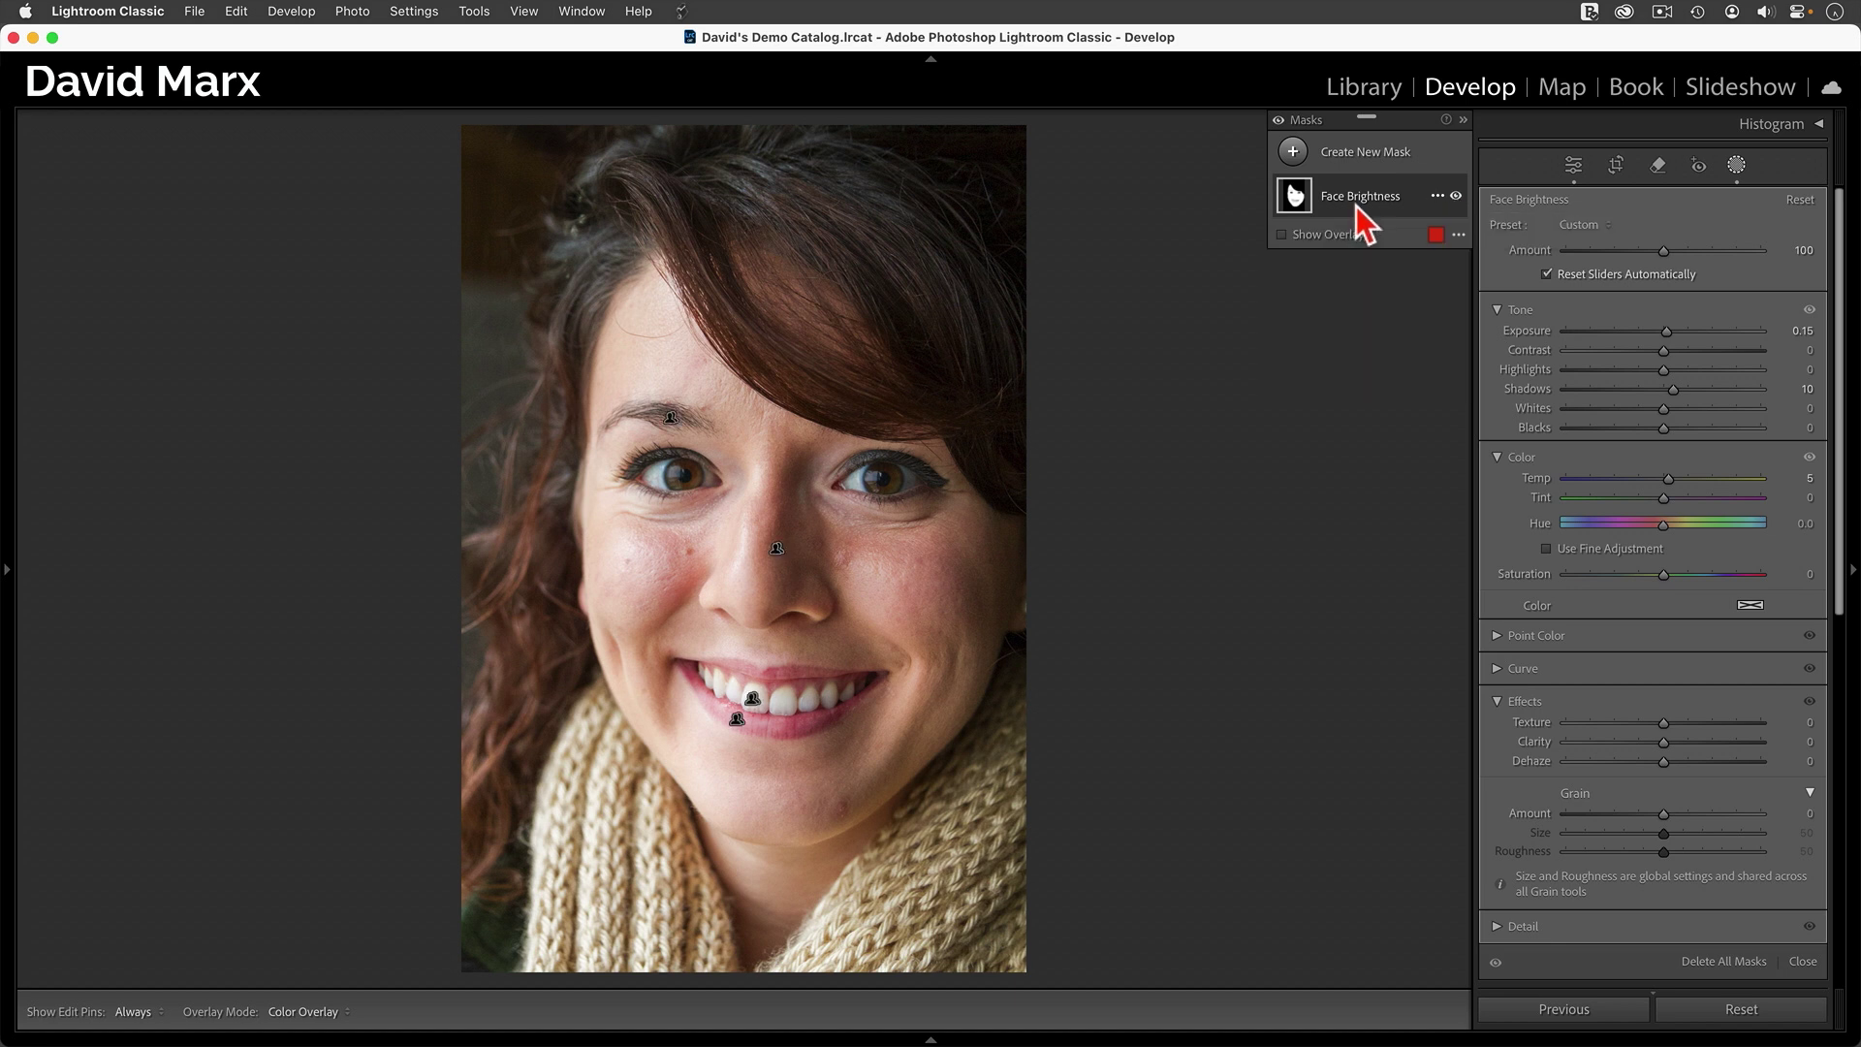
# - Duplicate the woman's Face Brightness mask and rename the copy as Face Micro Contrast
pyautogui.click(1436, 195)
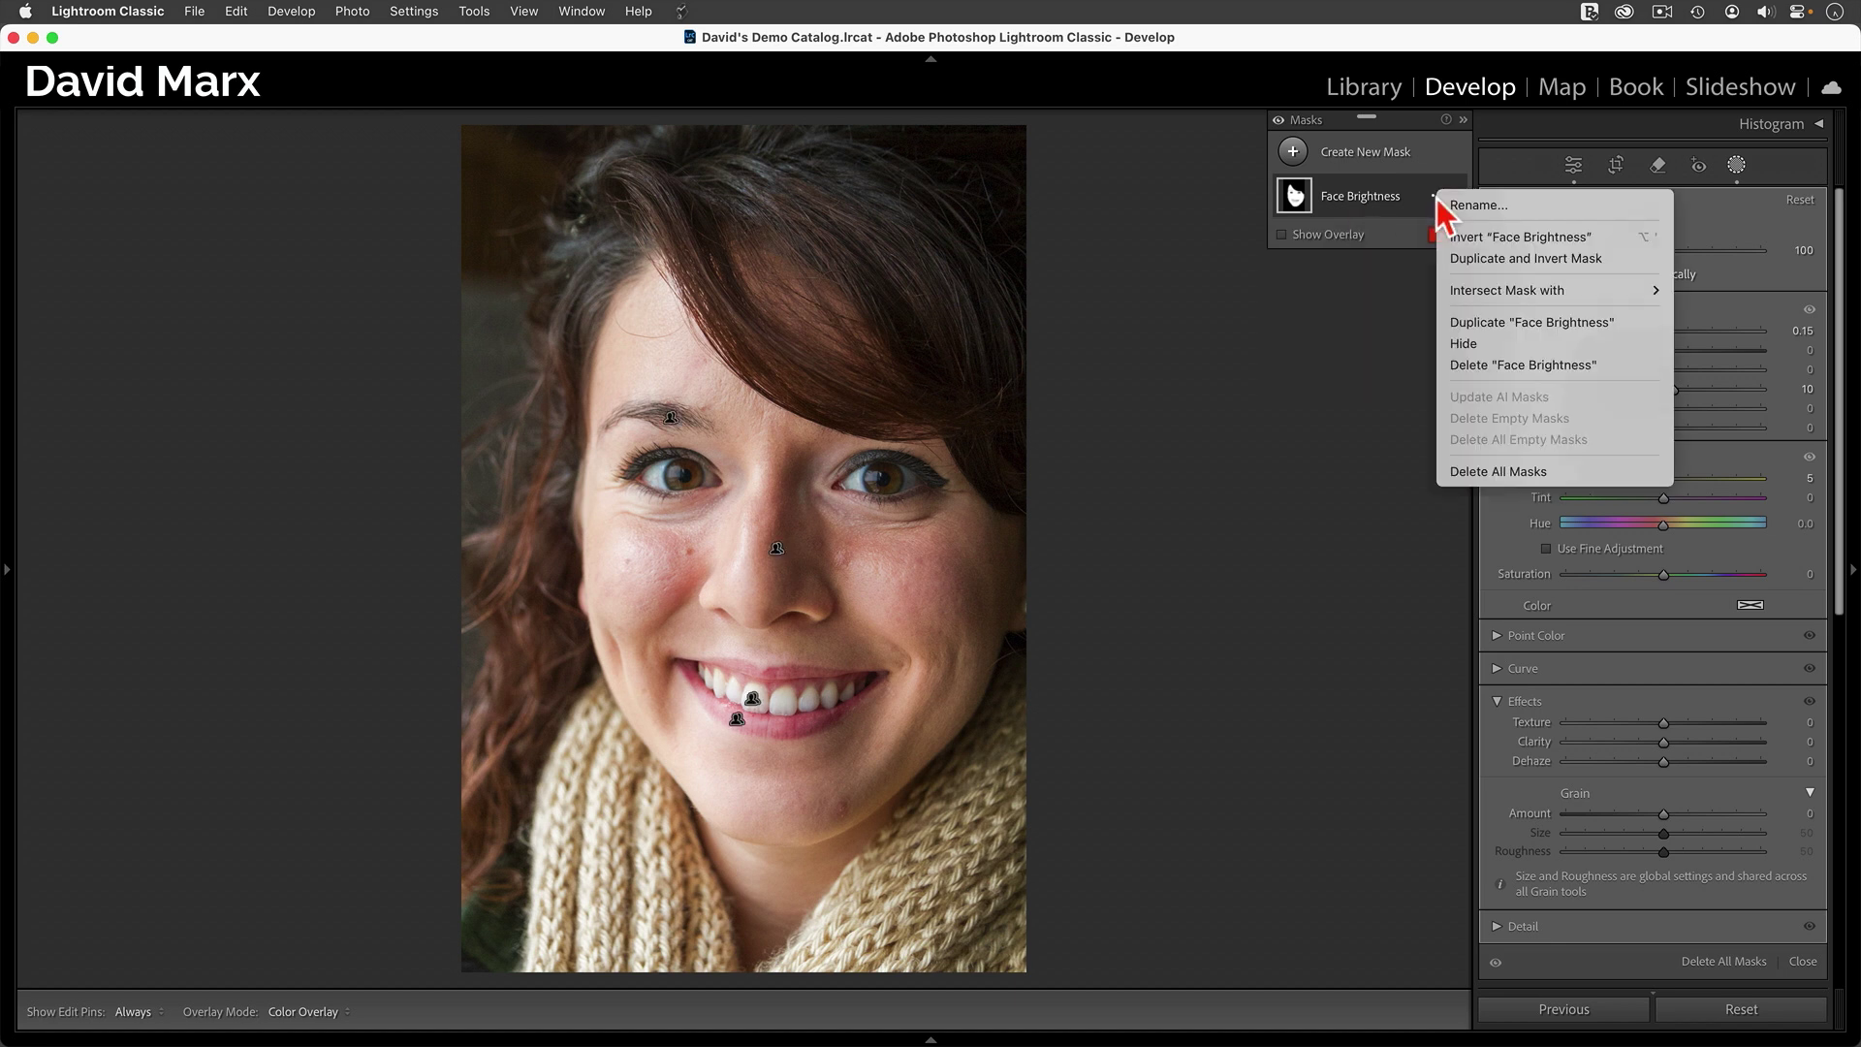
pyautogui.click(1497, 319)
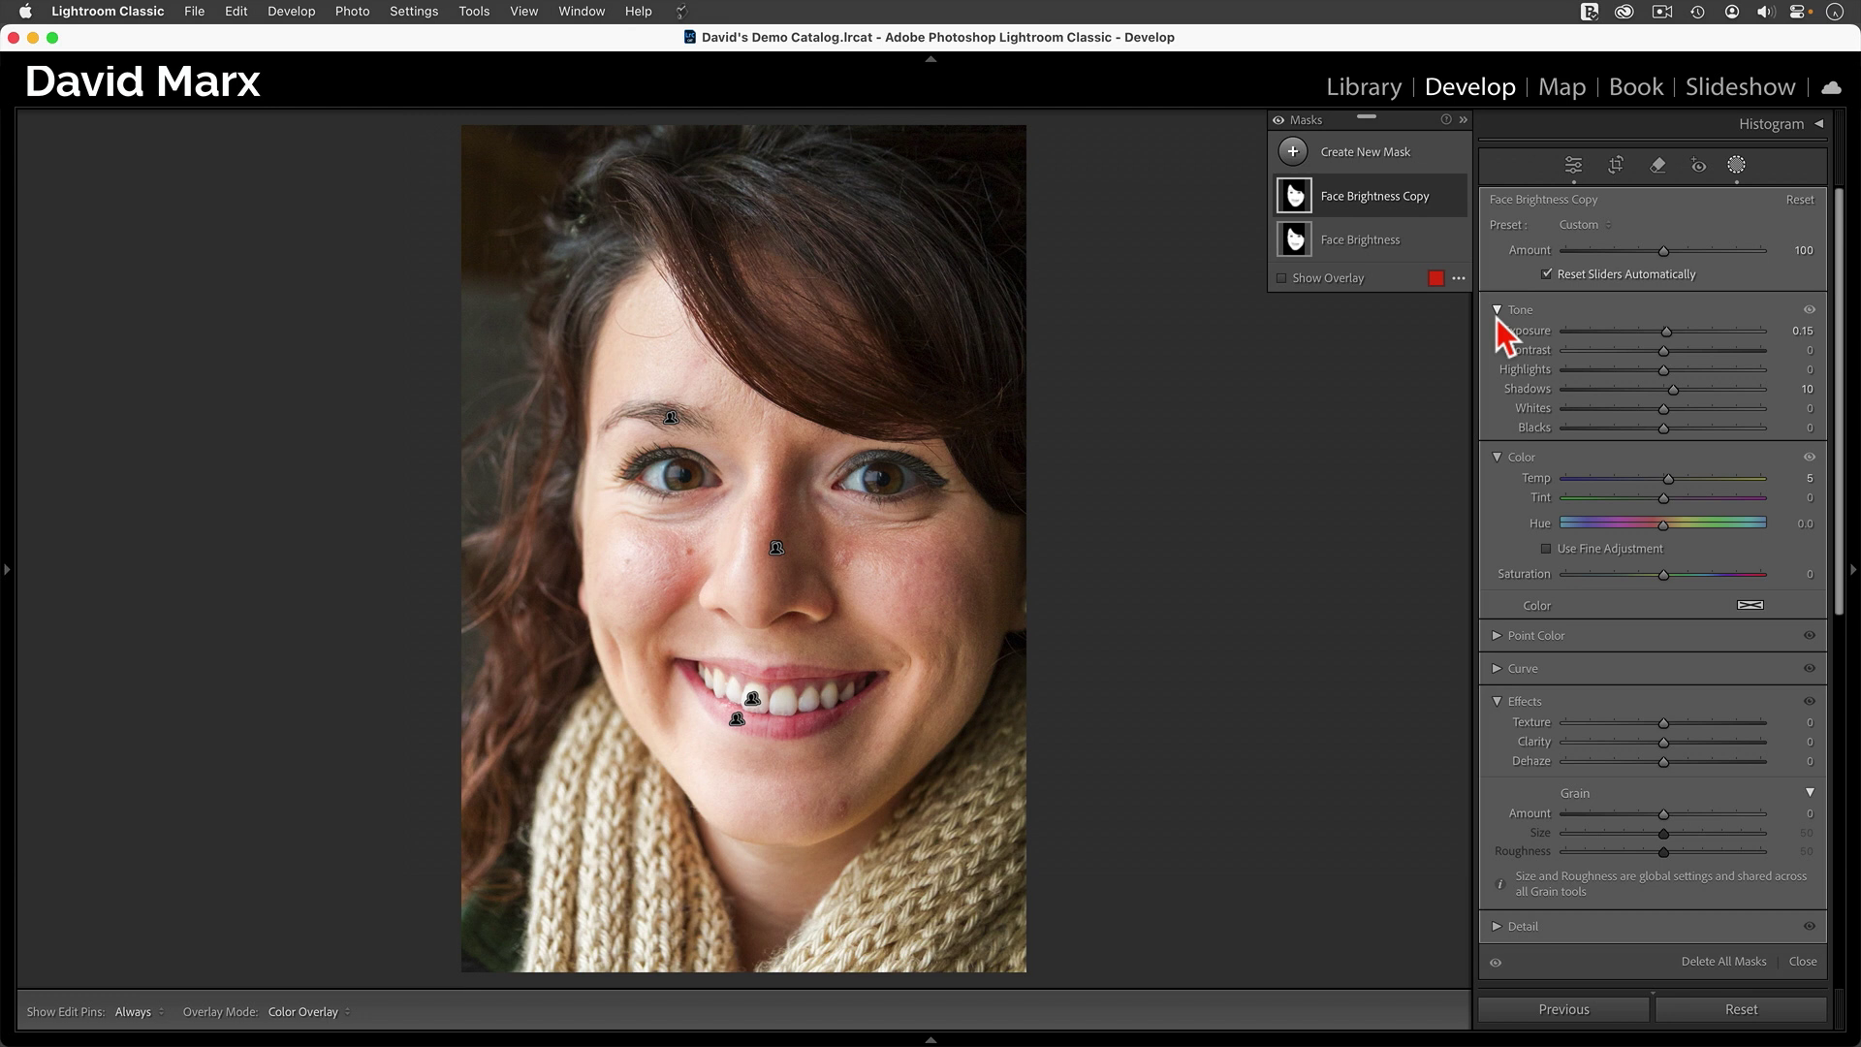
pyautogui.click(1438, 197)
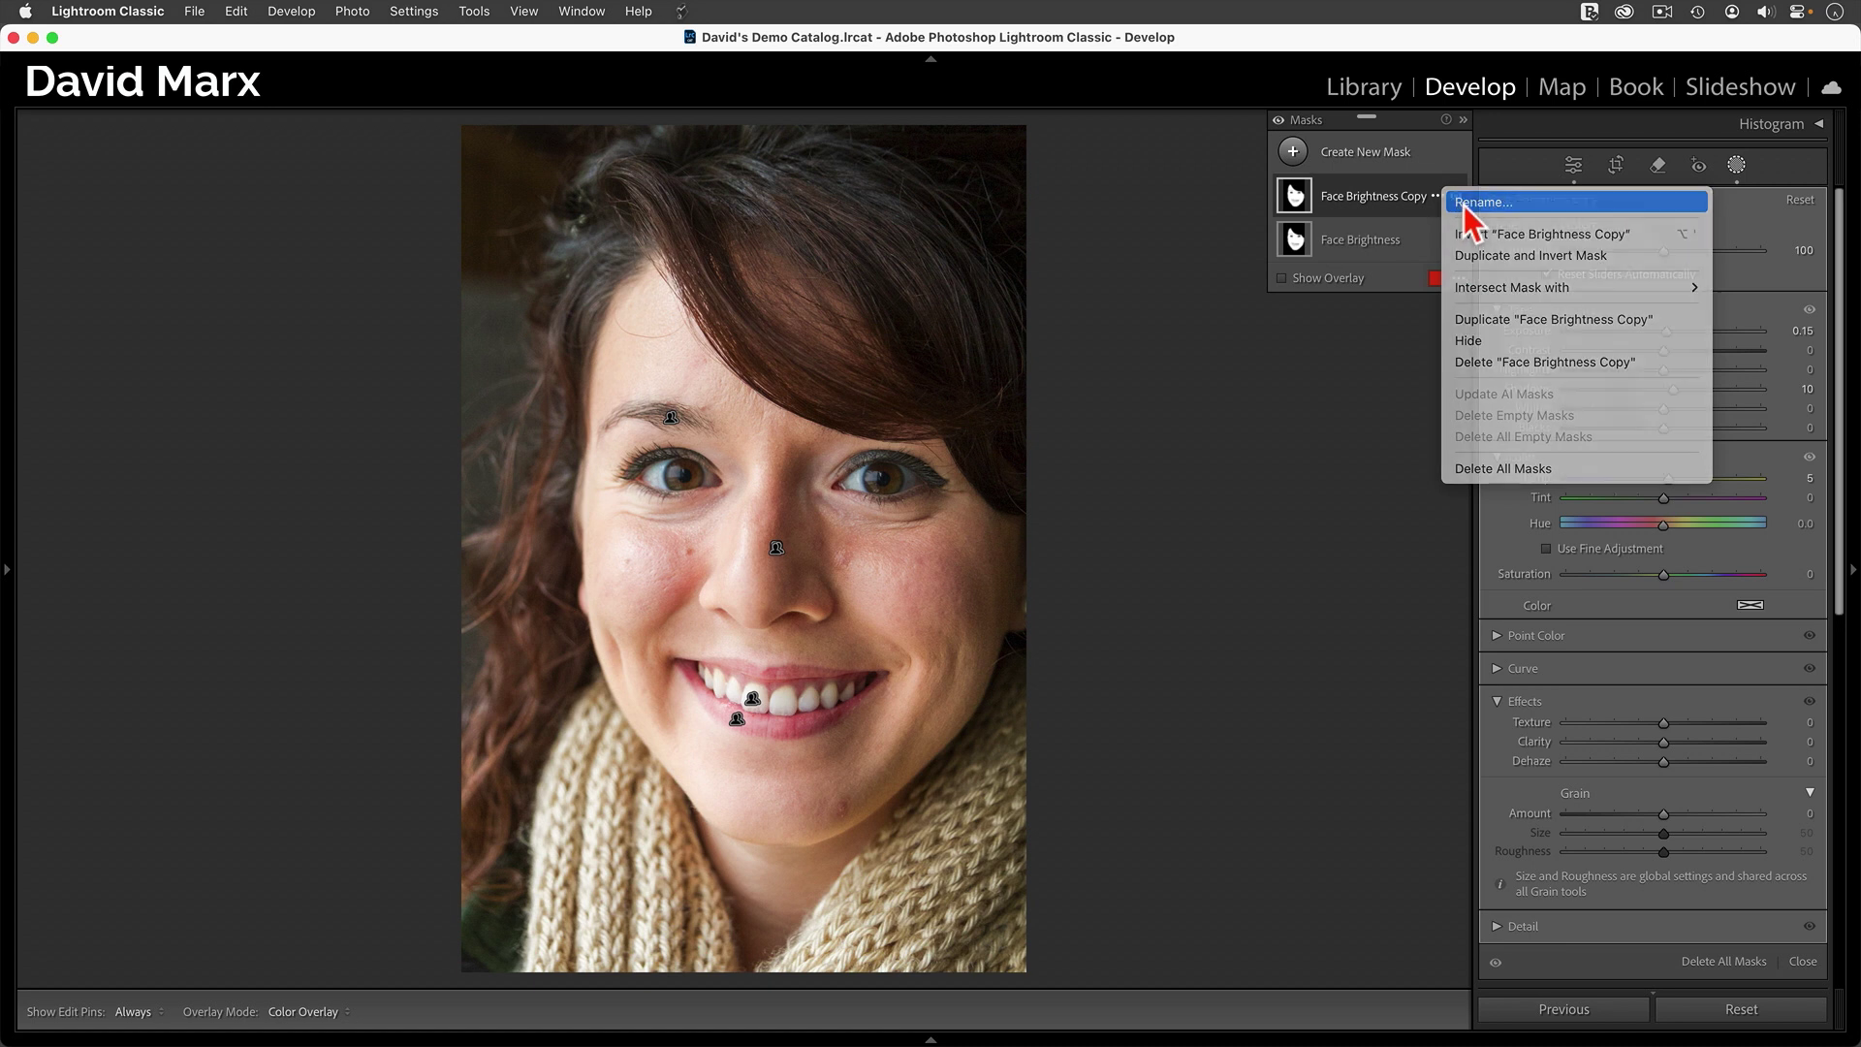
pyautogui.click(1456, 202)
pyautogui.write('Face Micro Contrast')
pyautogui.press('Return')
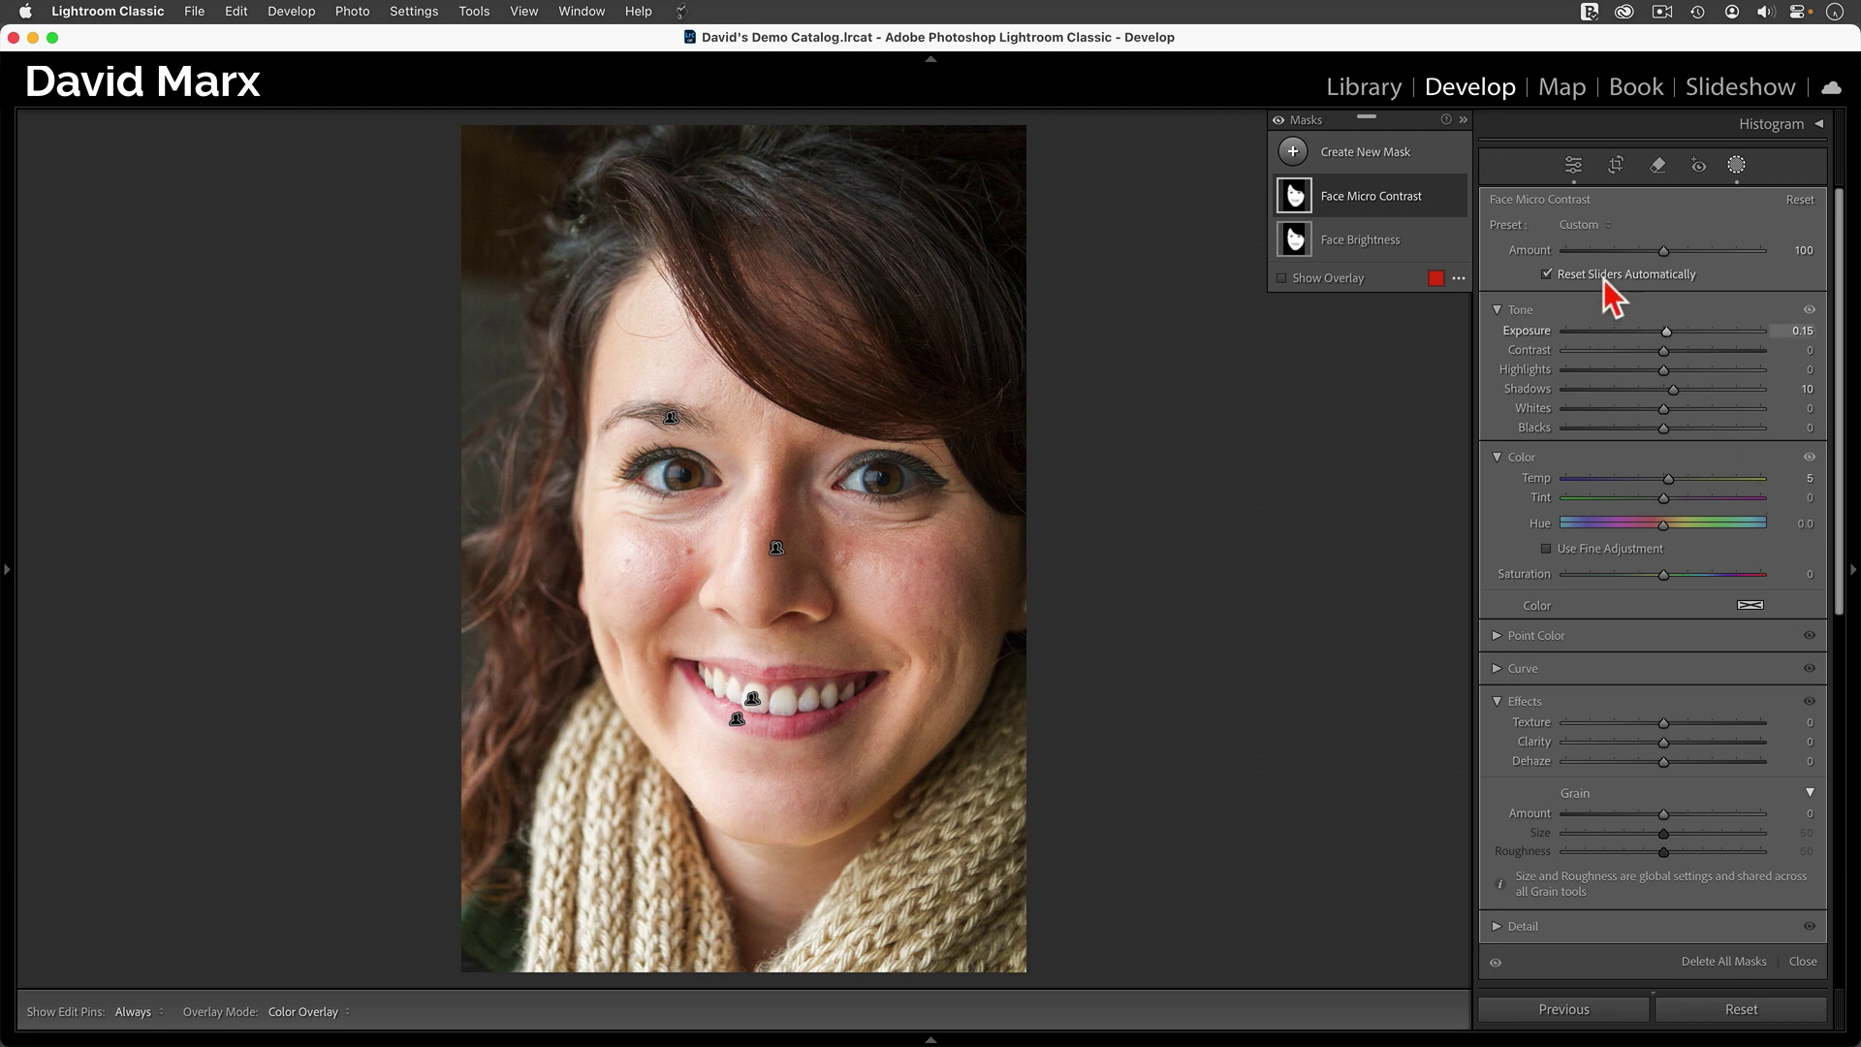
# - Check the effect of the duplicated Face Micro Contrast mask and reset all of its adjustments
pyautogui.click(1456, 195)
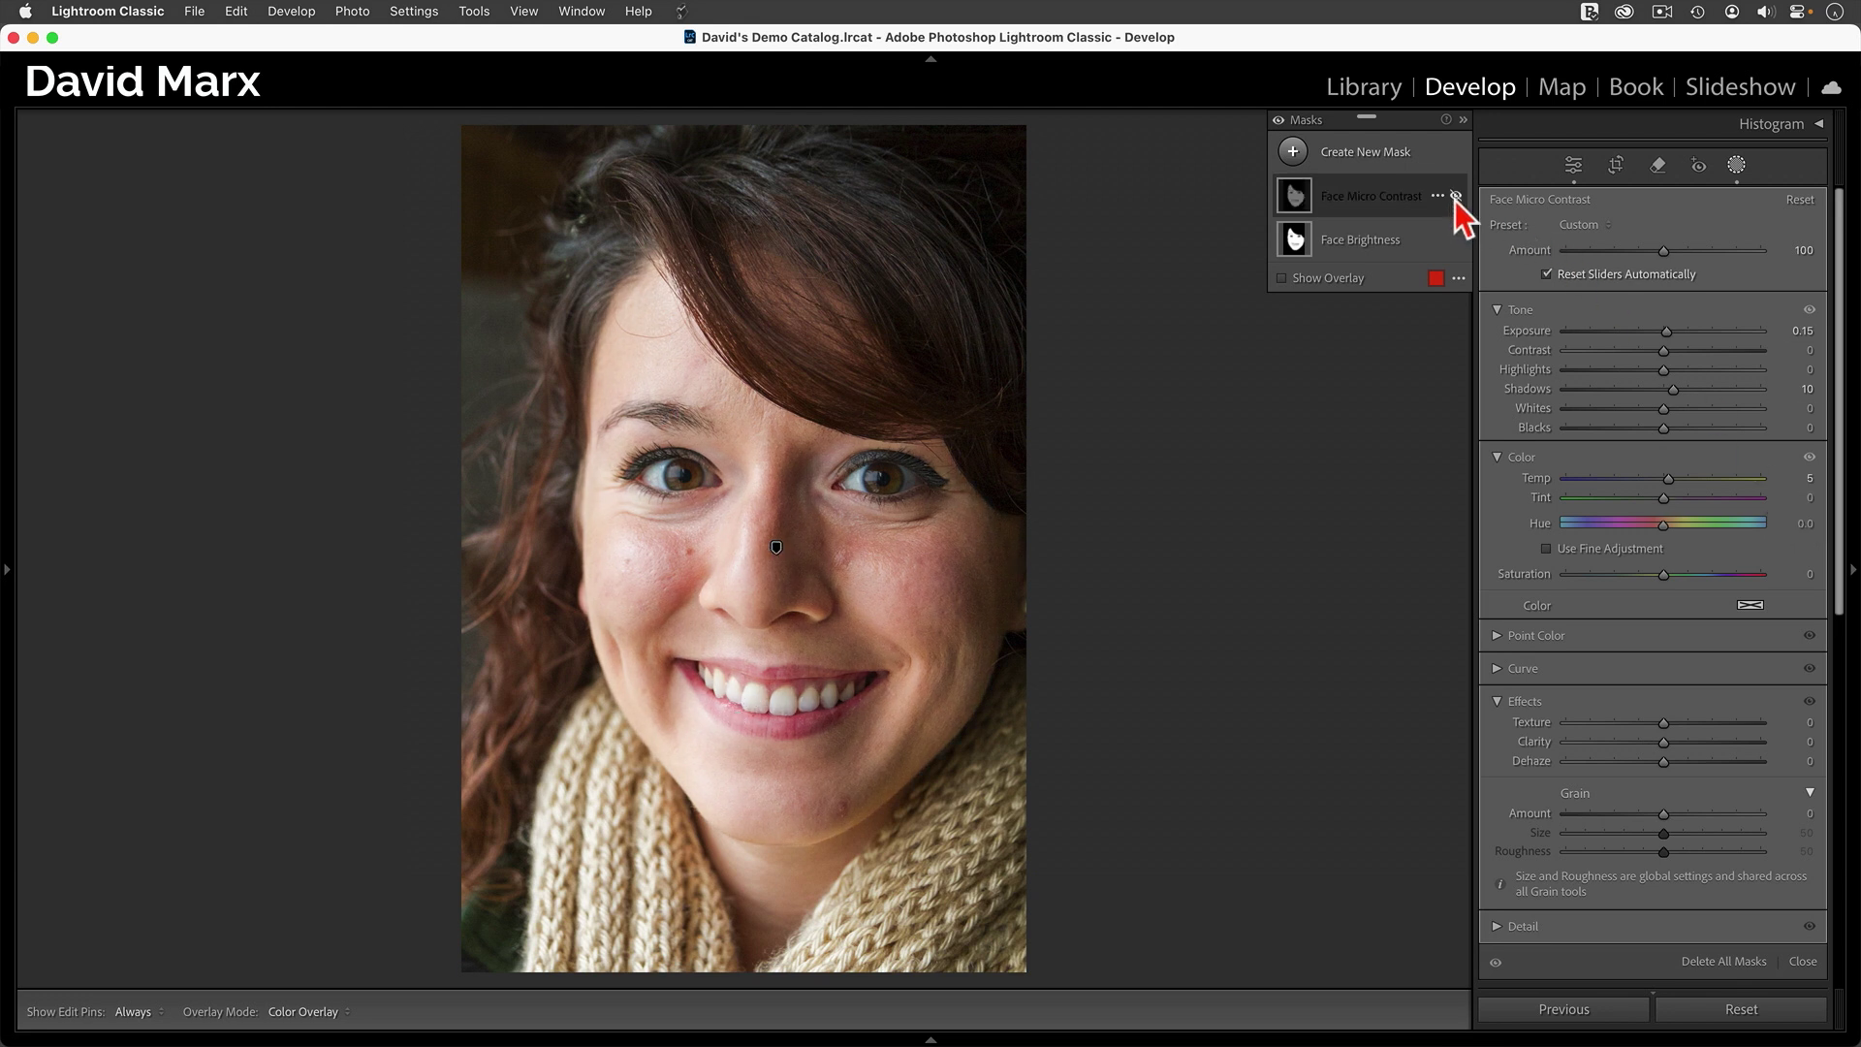
pyautogui.click(1456, 195)
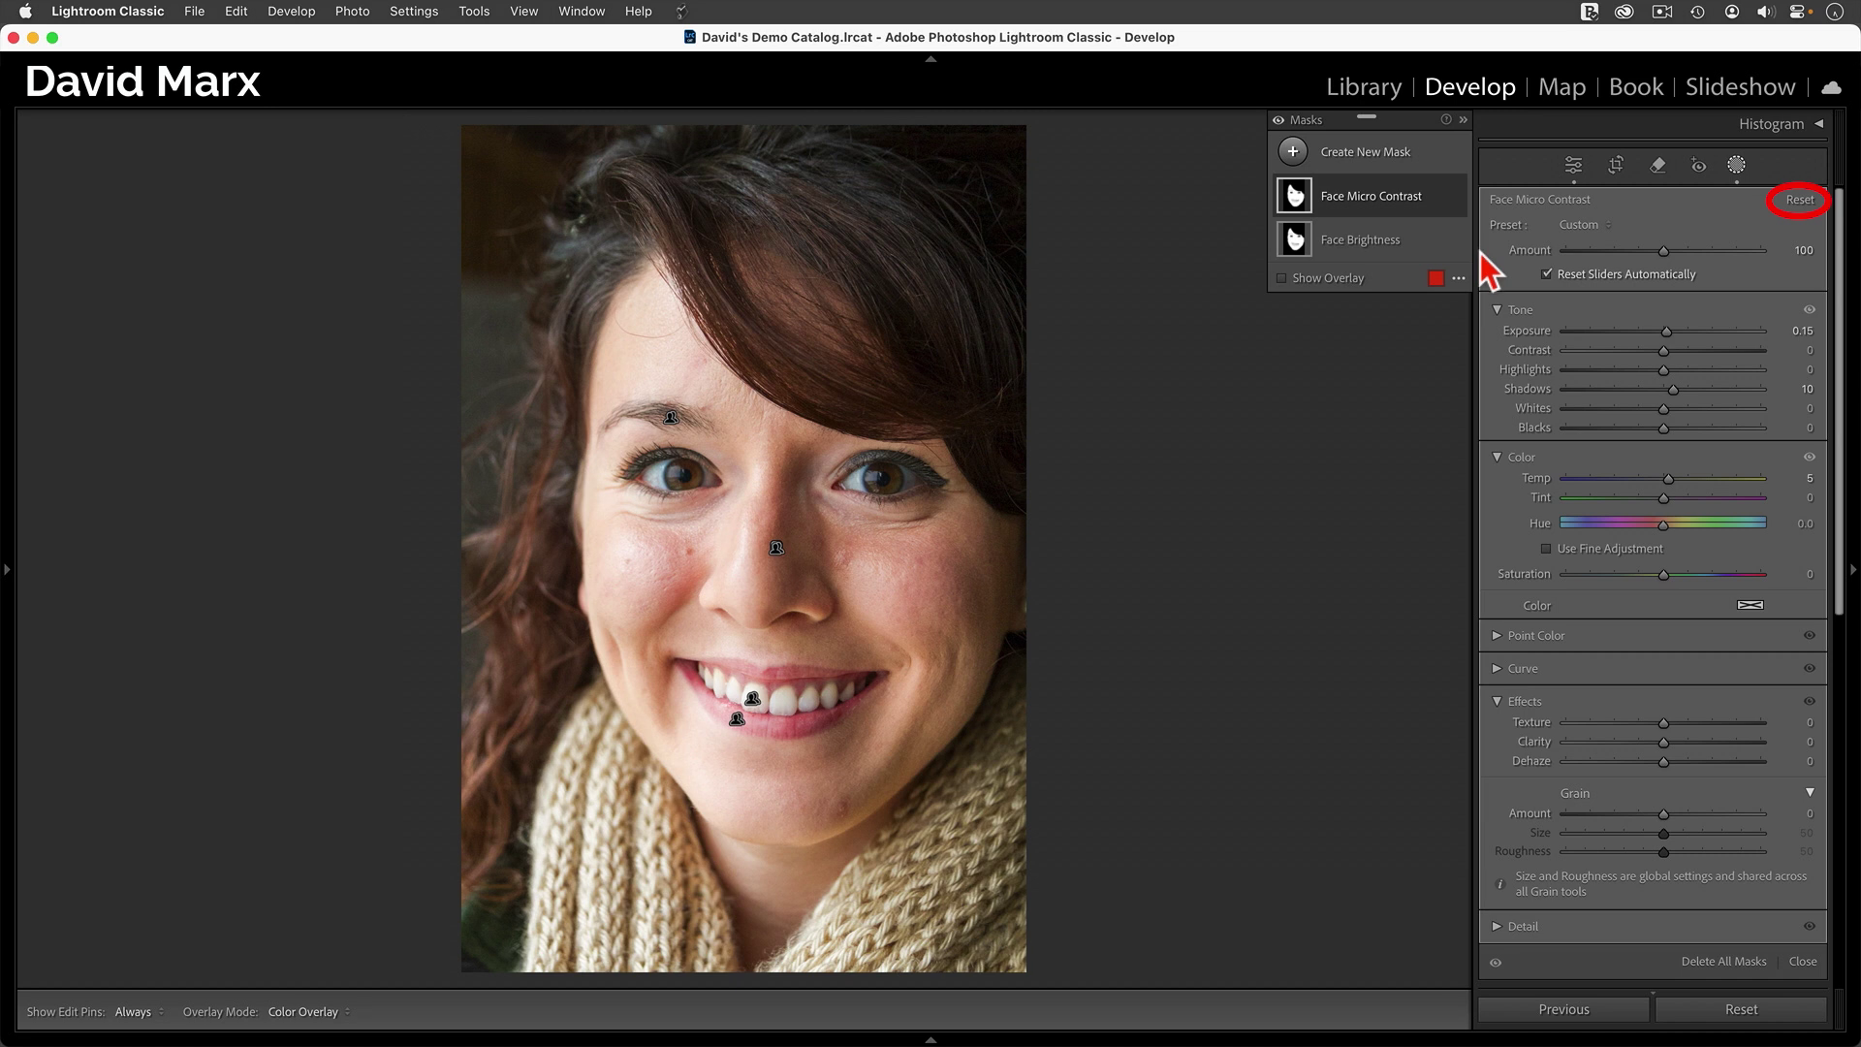
pyautogui.click(1798, 200)
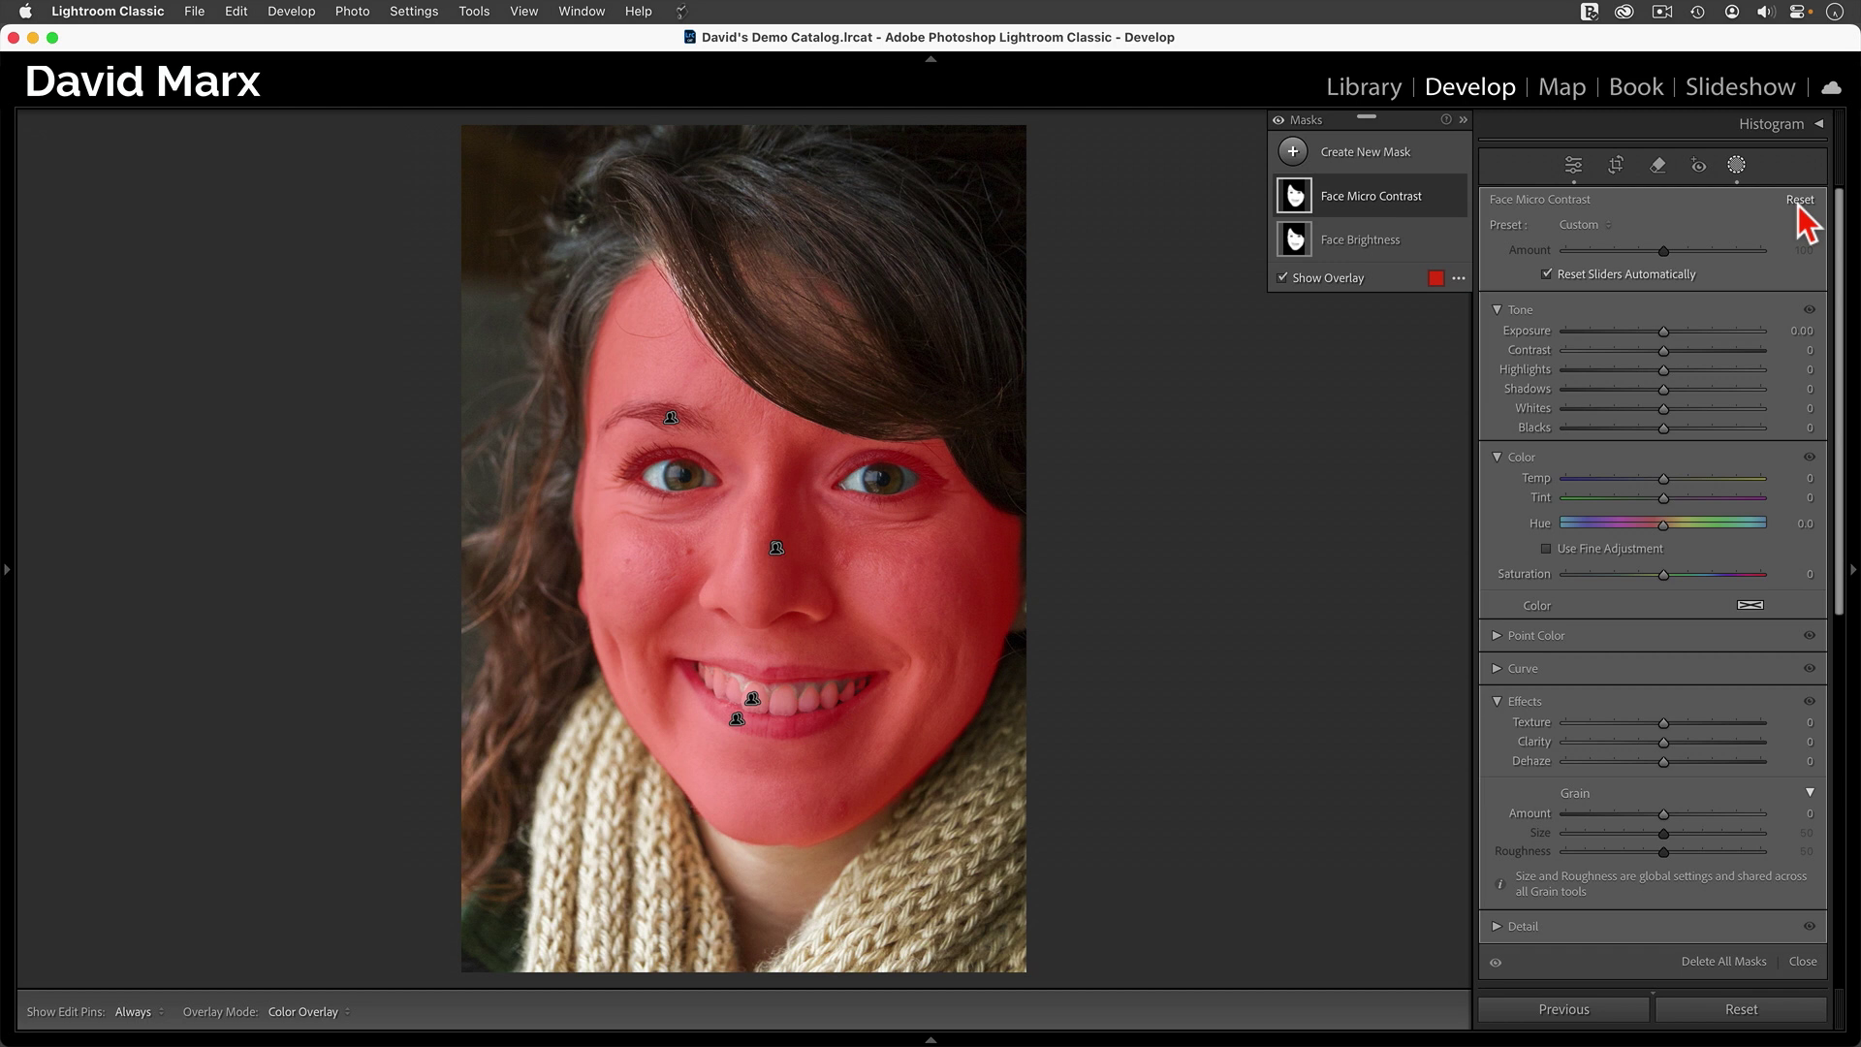
# - Set Texture to -15, Clarity to -10 and Dehaze to -3 on the woman's Face Micro Contrast mask
pyautogui.click(1814, 725)
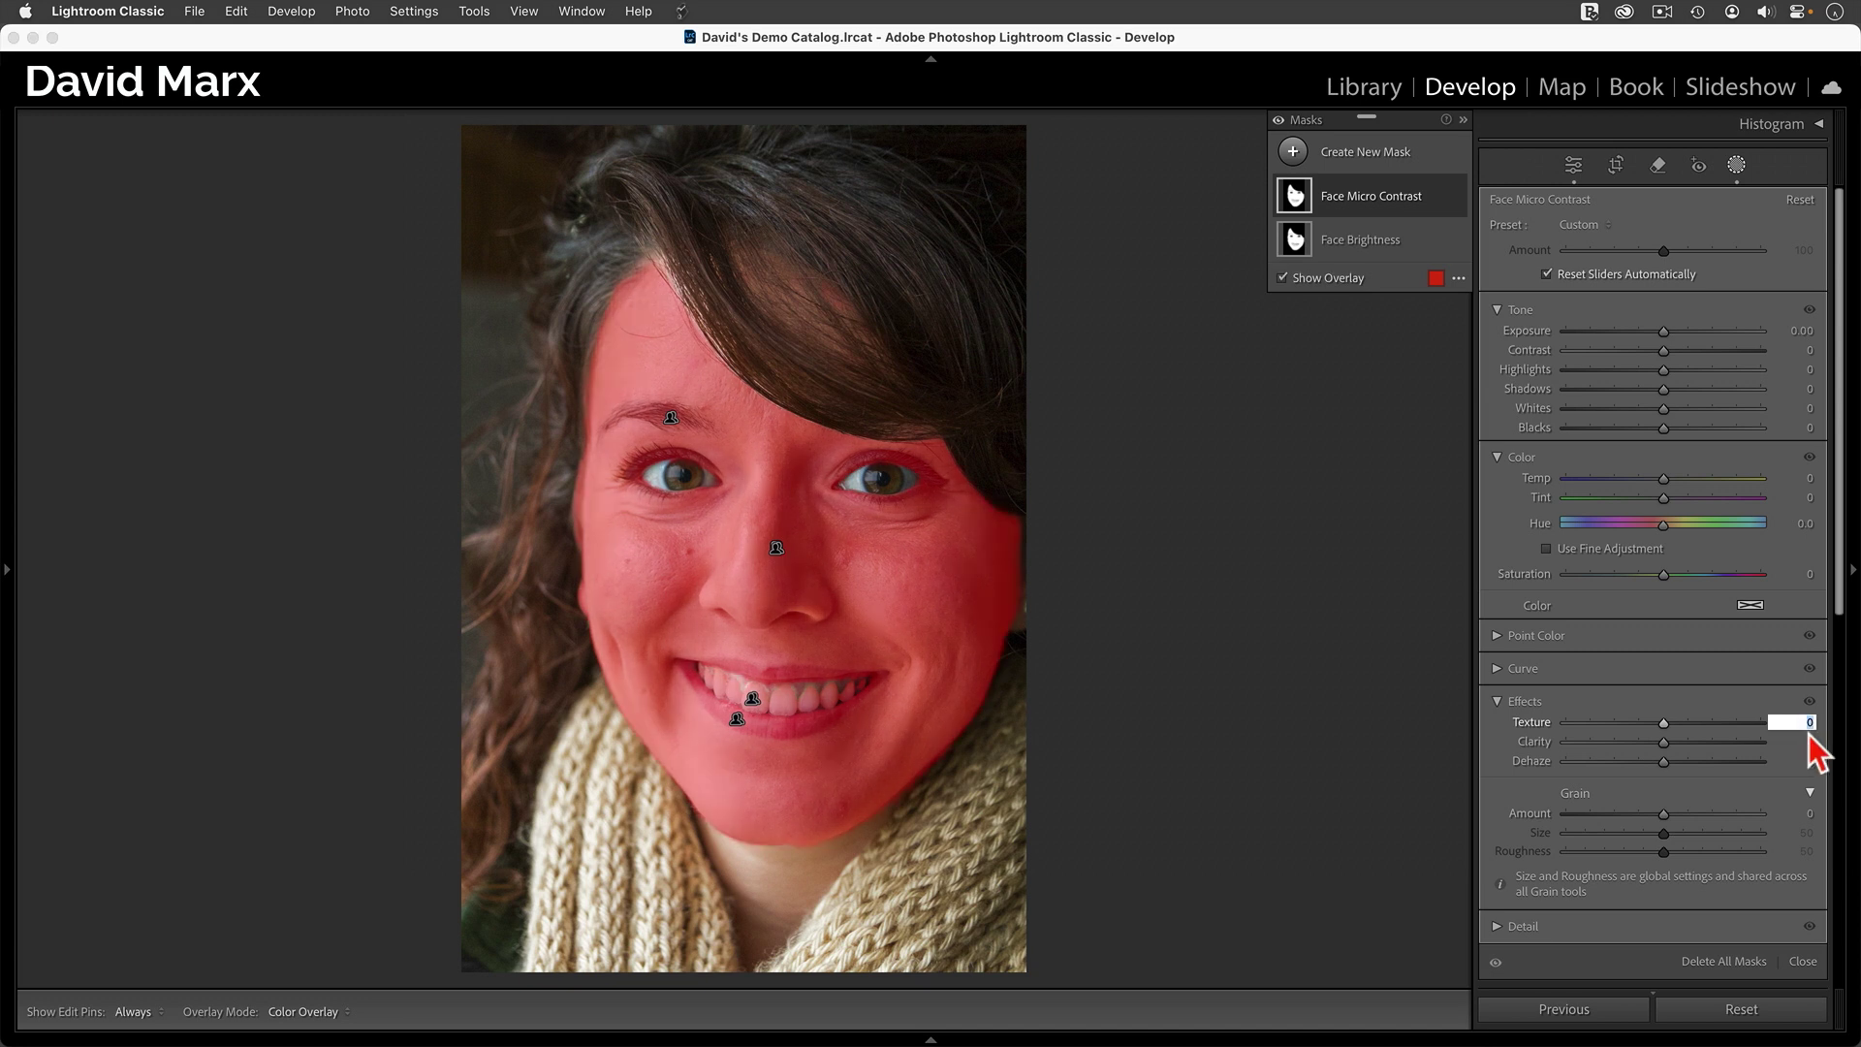
pyautogui.write('-15')
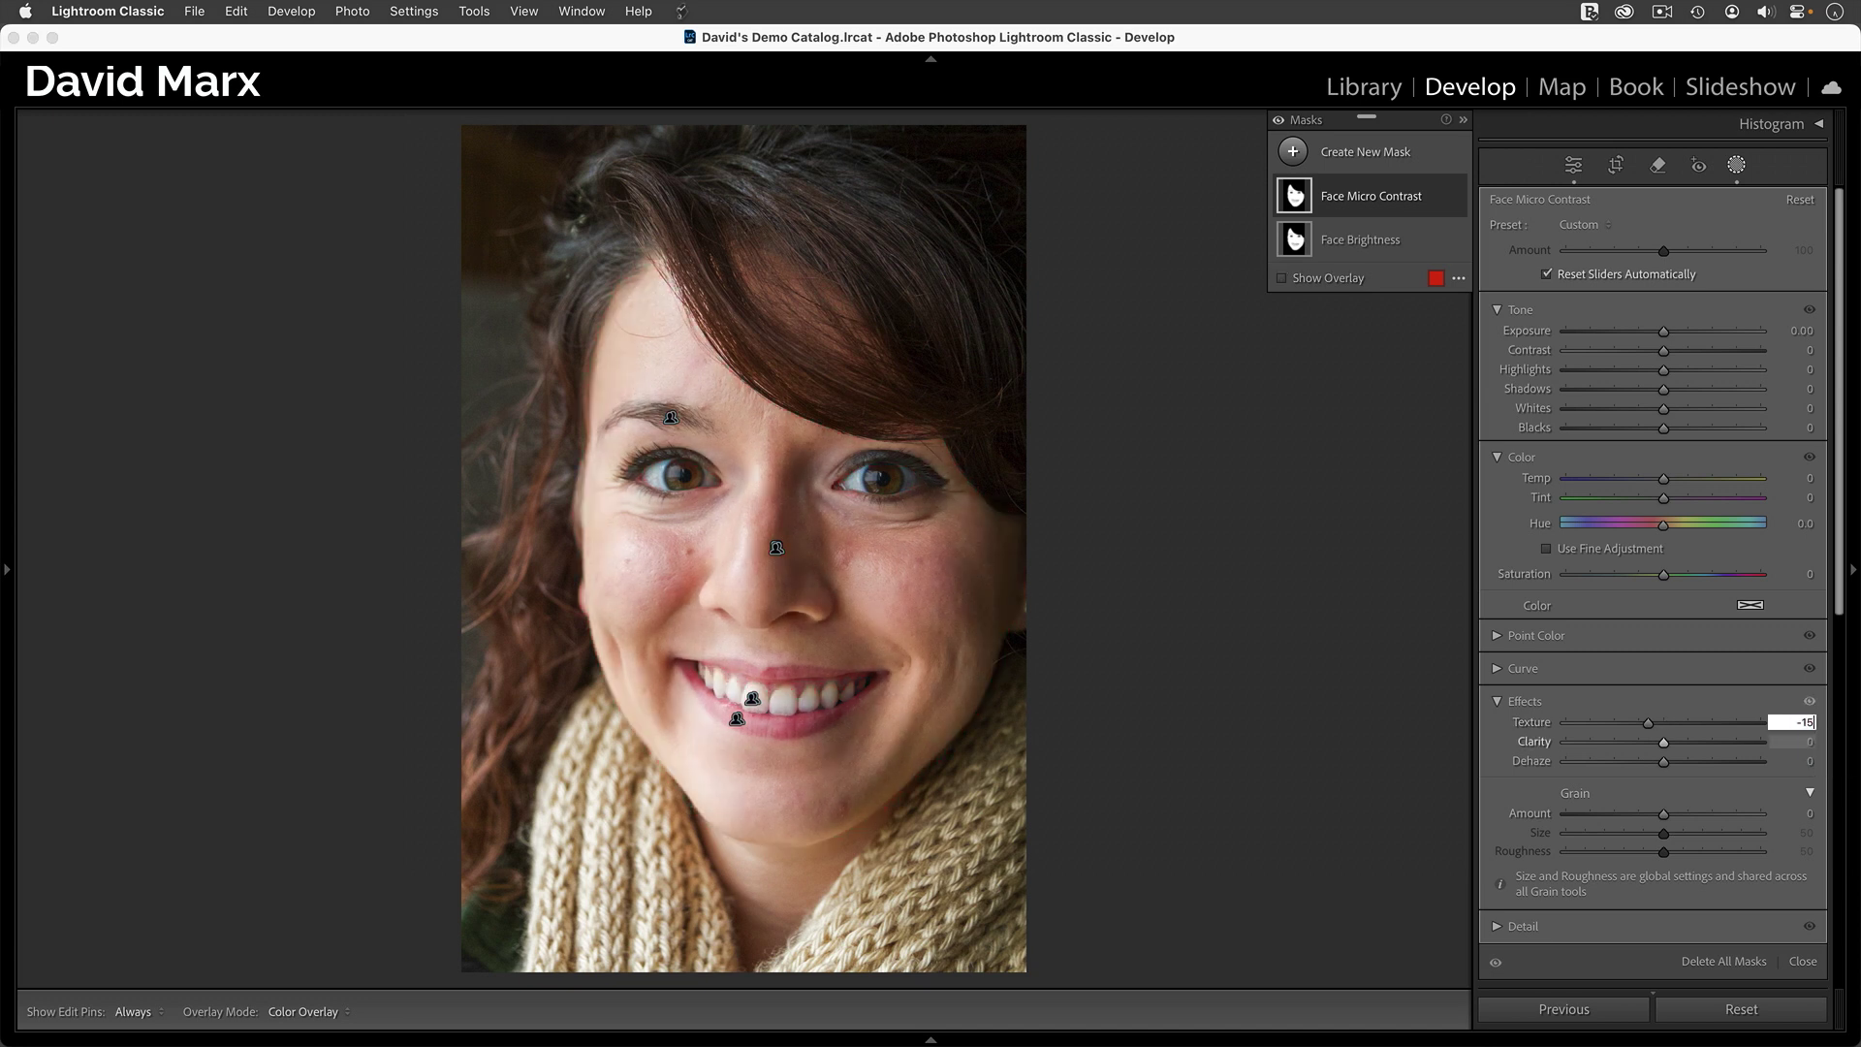
pyautogui.press('Tab')
pyautogui.write('-10')
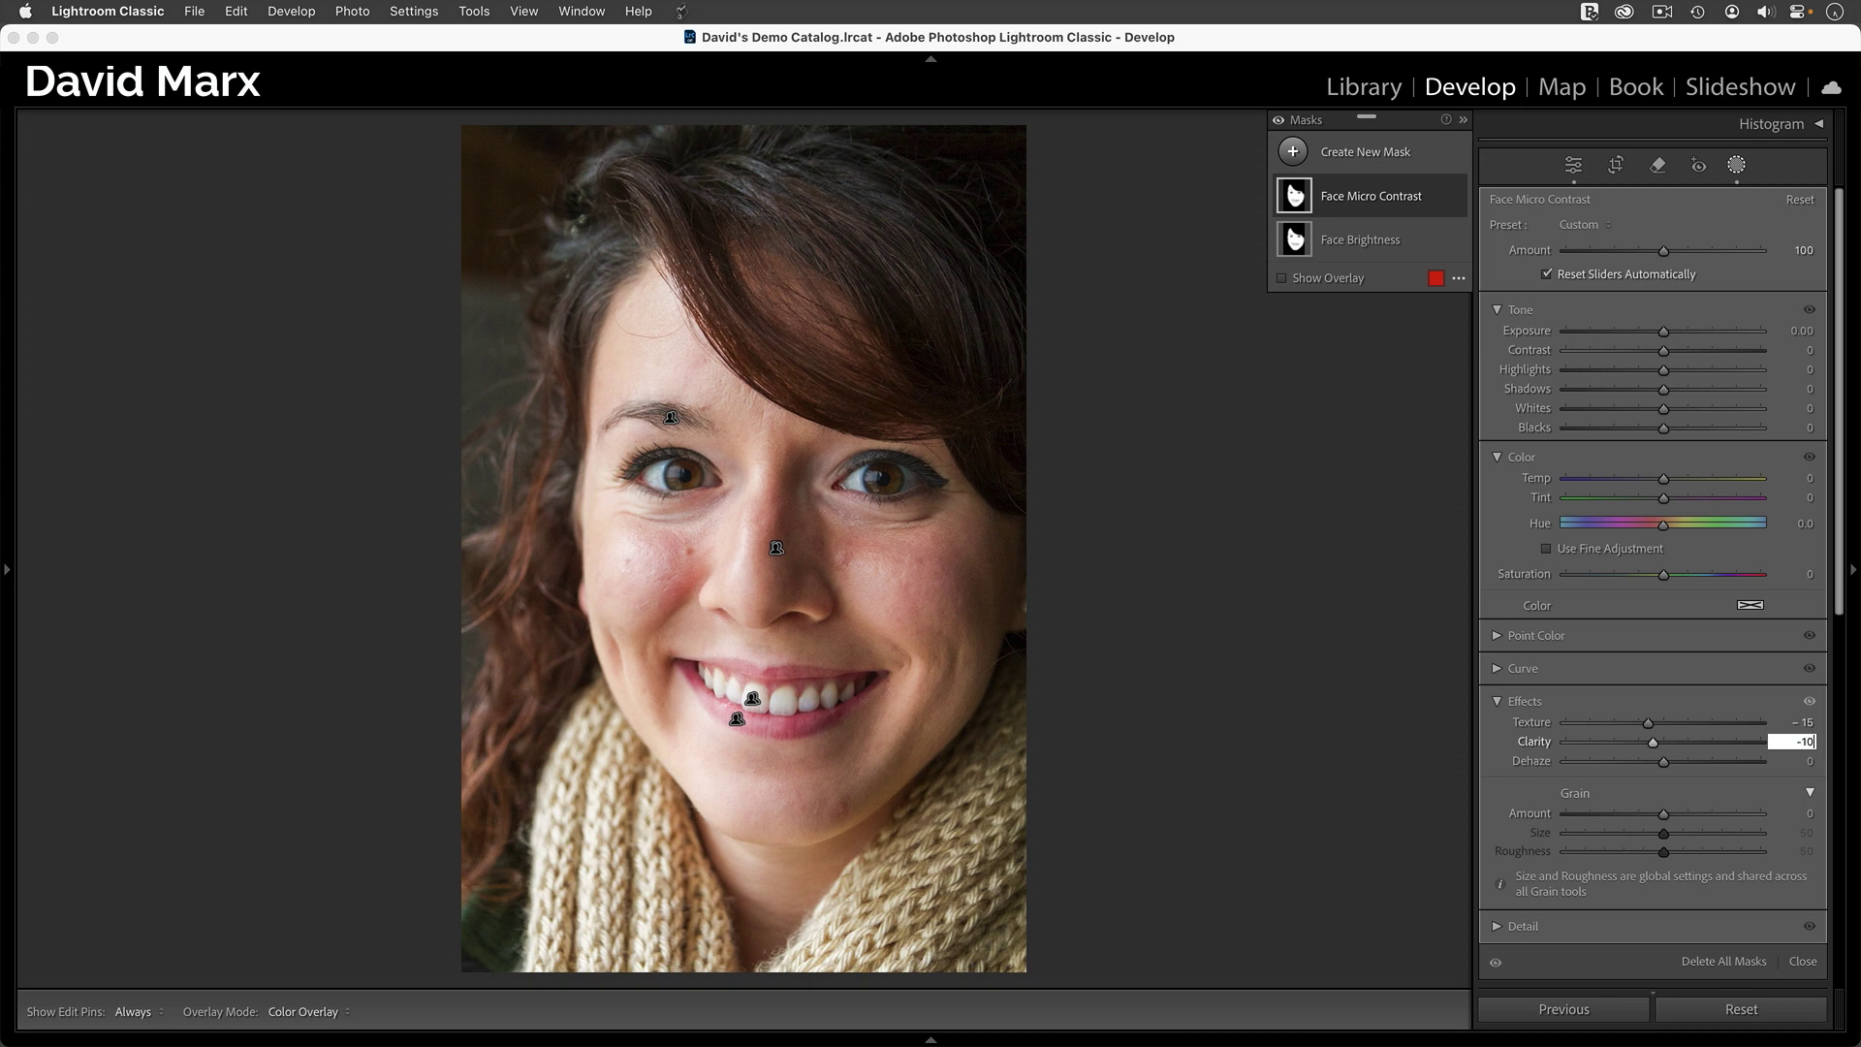
pyautogui.press('Tab')
pyautogui.write('-3')
pyautogui.press('Return')
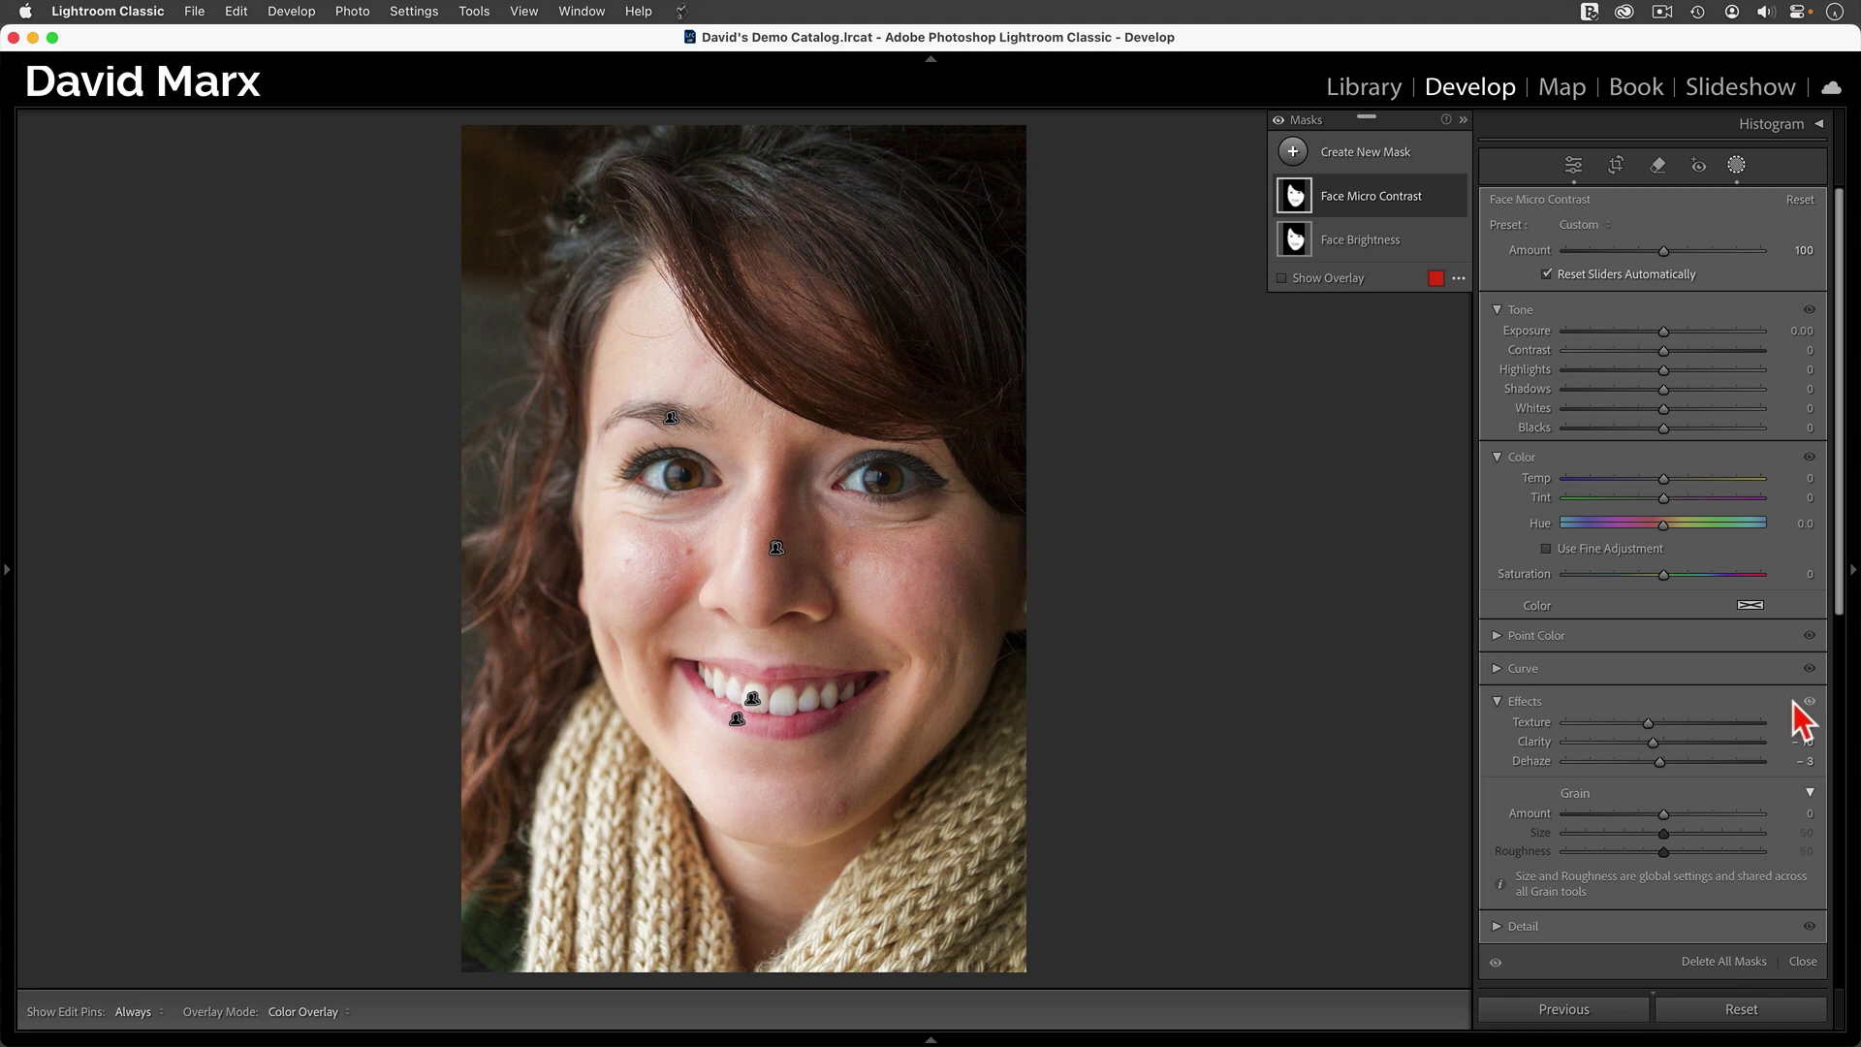
# - Compare the woman's face with the mask's Effects adjustments turned off and on
pyautogui.click(1808, 701)
pyautogui.click(1808, 701)
pyautogui.click(1808, 701)
pyautogui.click(1809, 701)
# - Create one people mask covering the woman's Eye Sclera and Iris and Pupil
pyautogui.click(1345, 150)
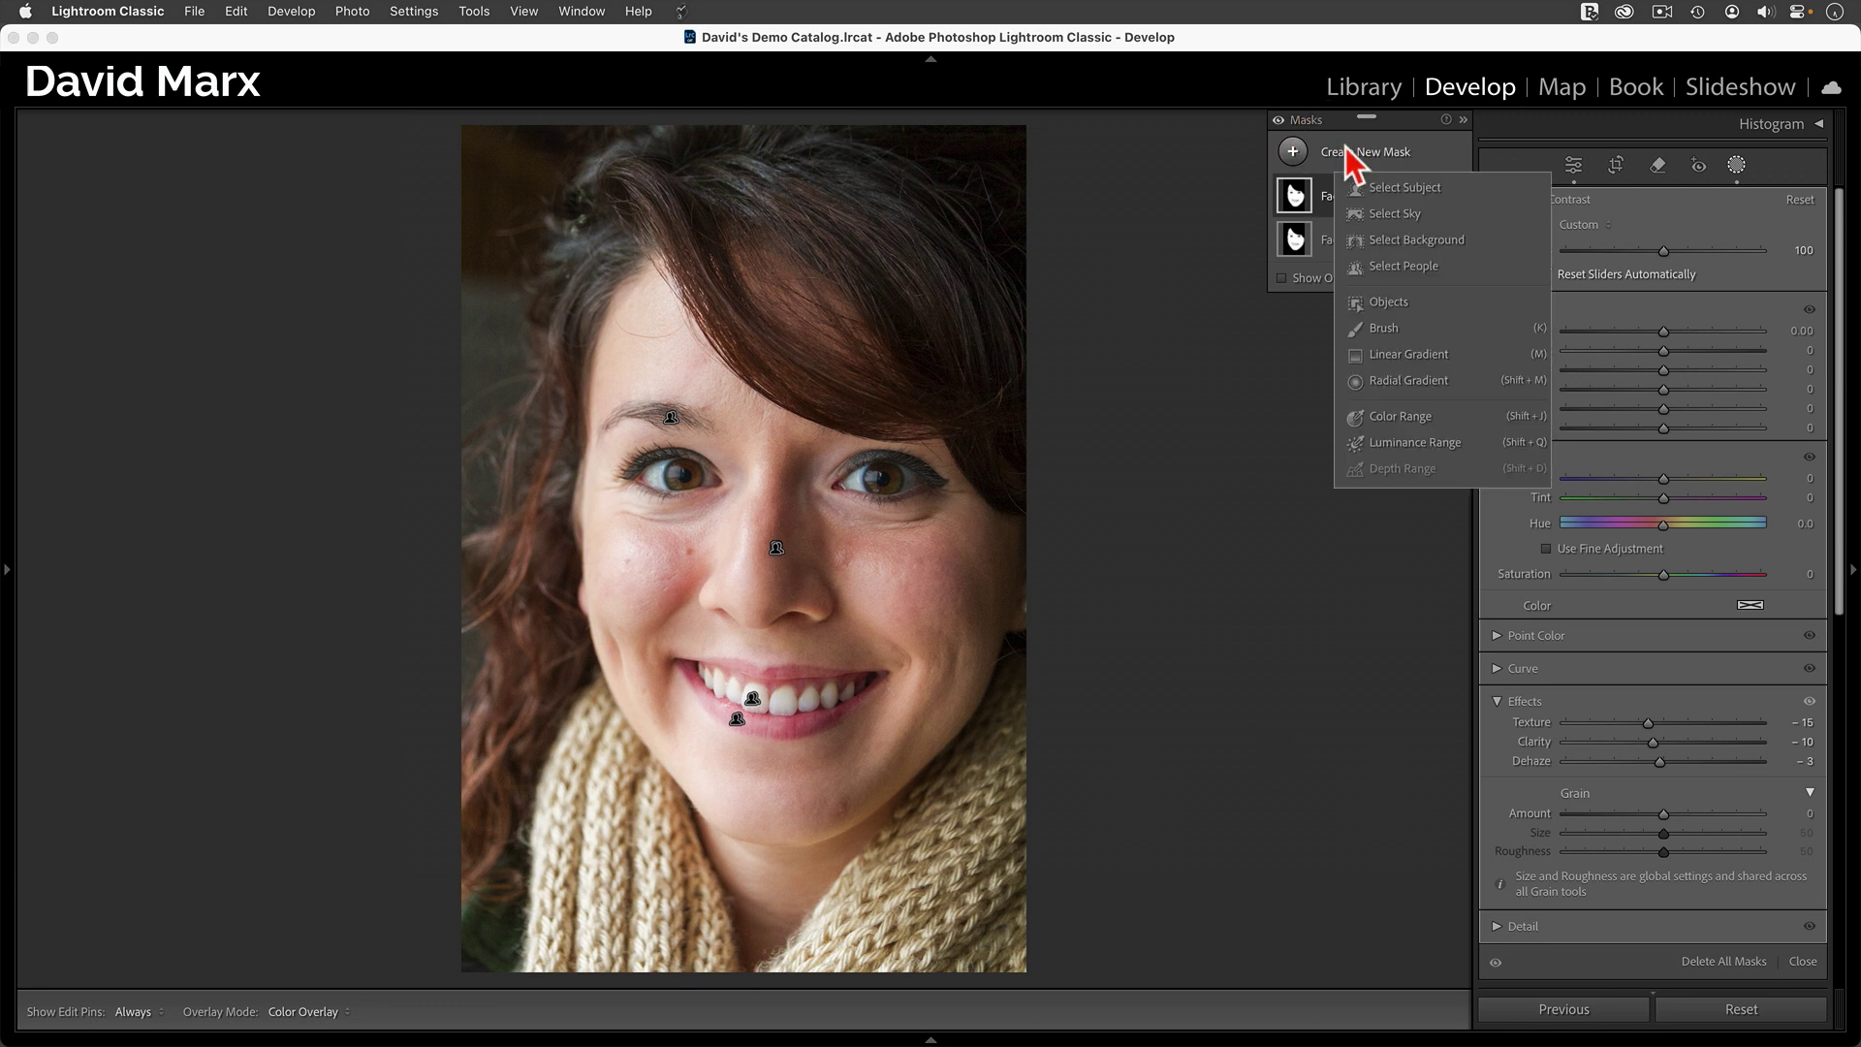
pyautogui.click(1381, 264)
pyautogui.click(1504, 255)
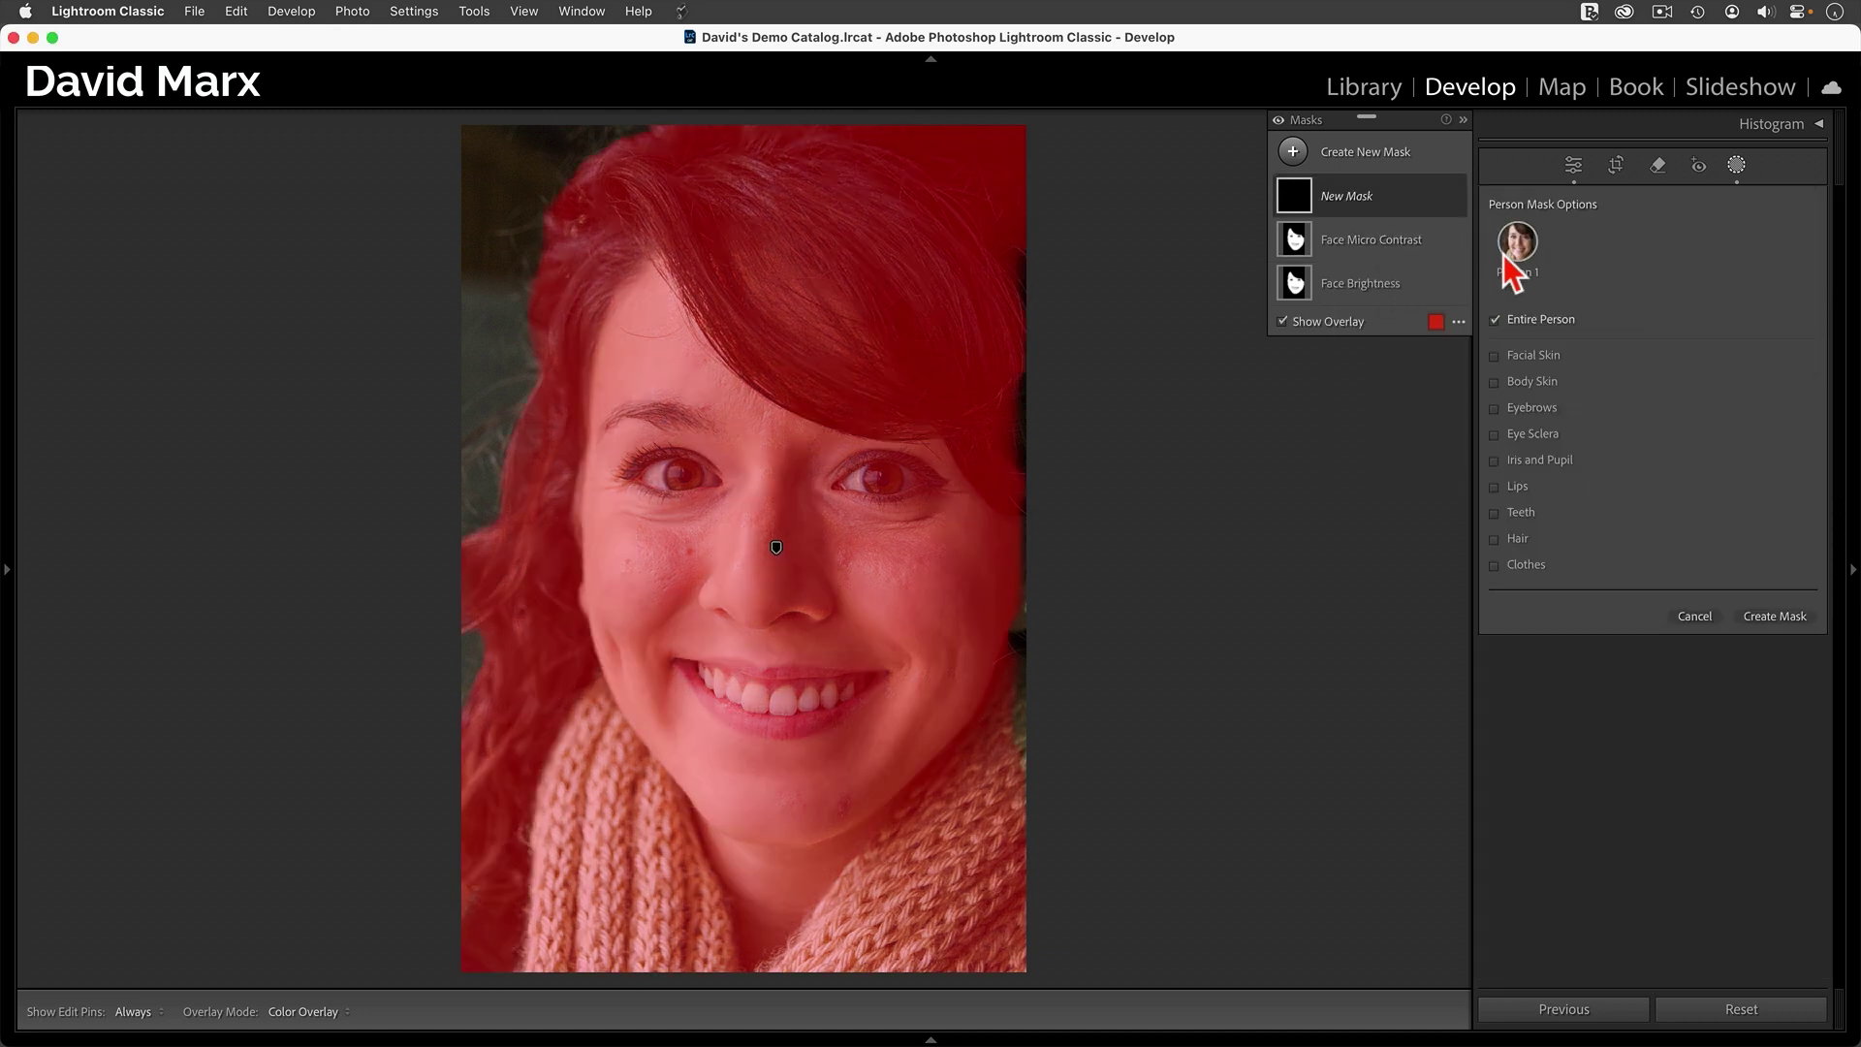
pyautogui.click(1530, 433)
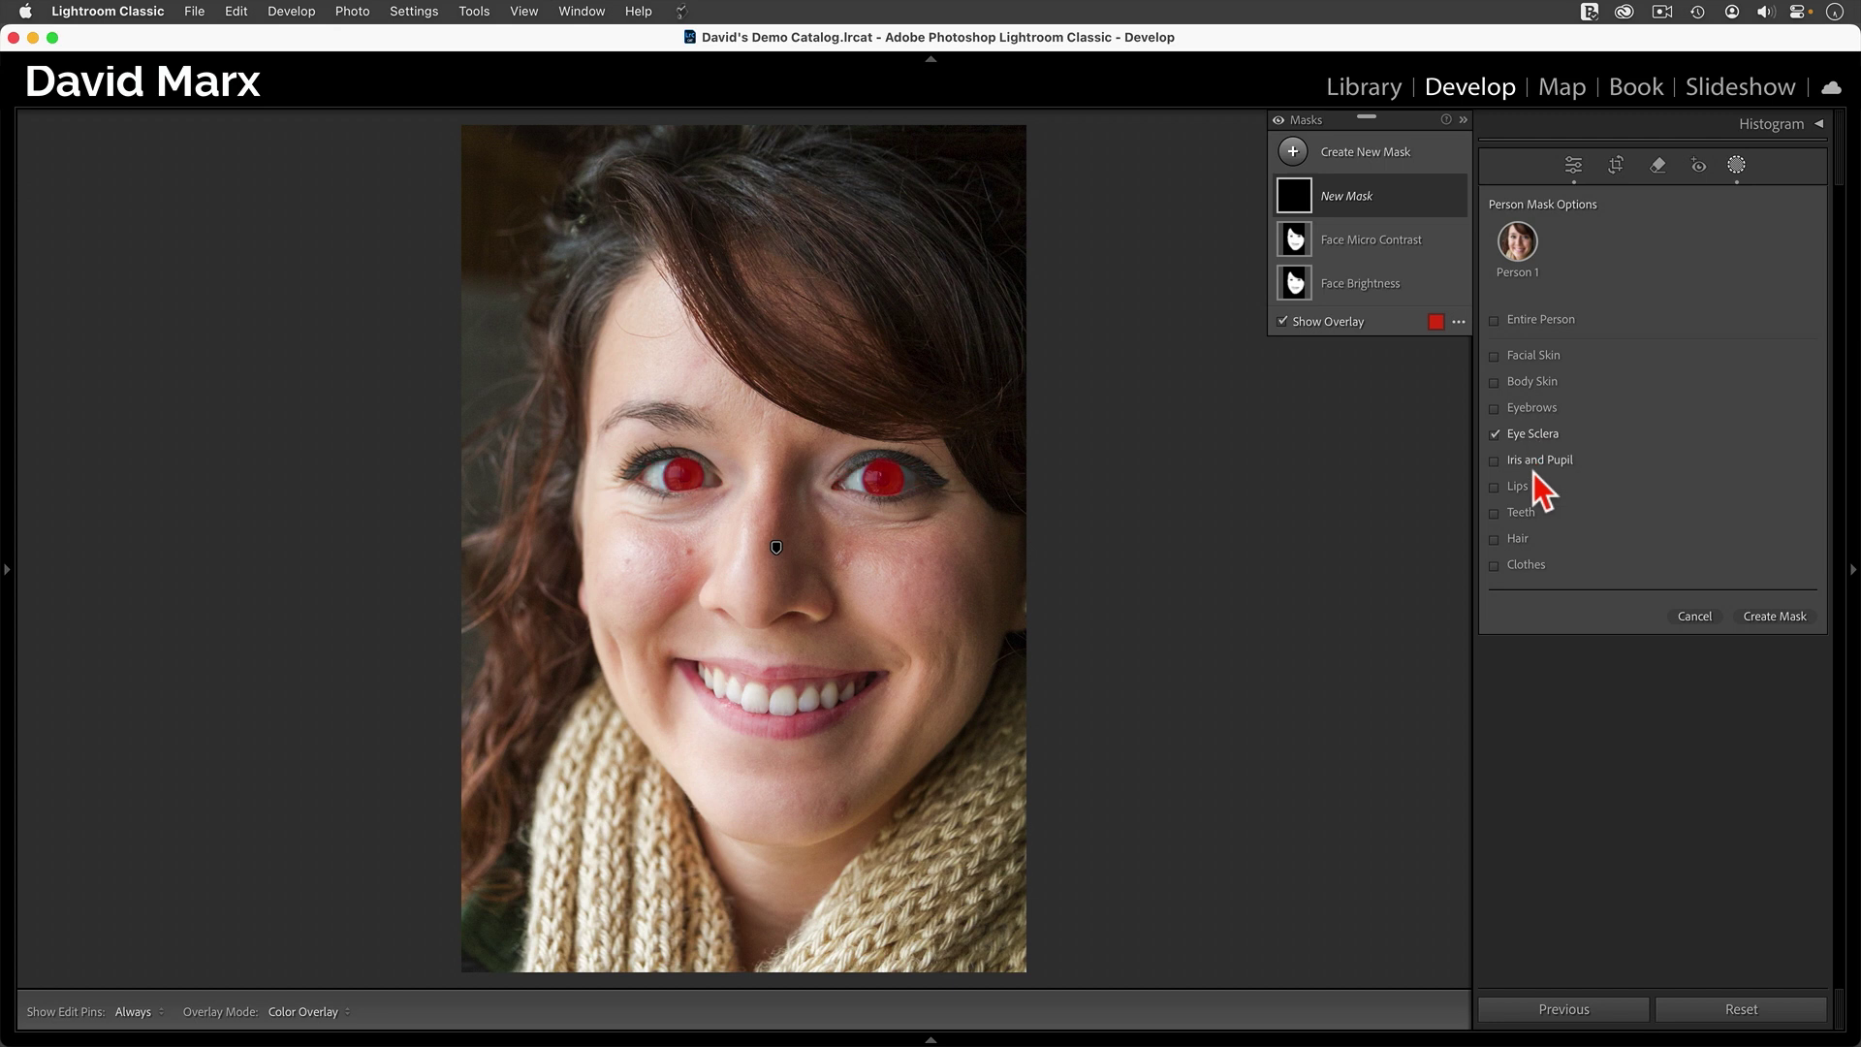
pyautogui.click(1533, 461)
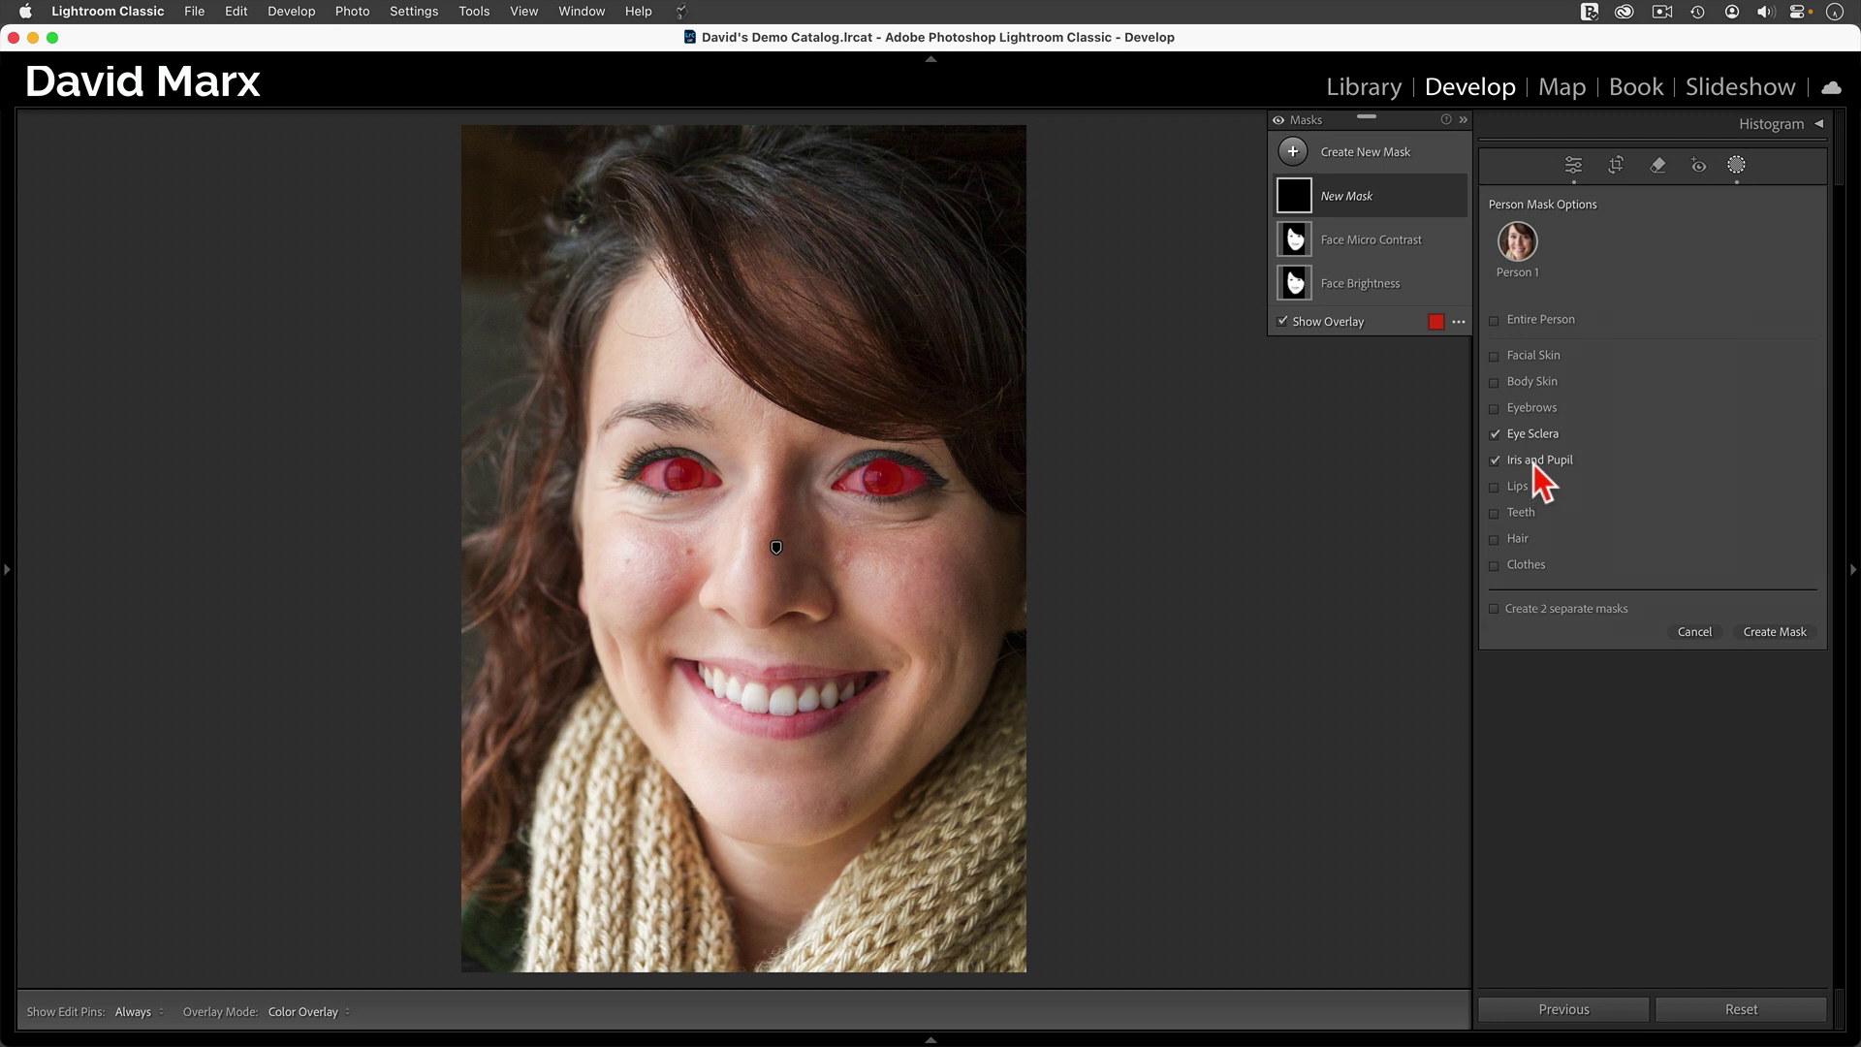
pyautogui.click(1799, 631)
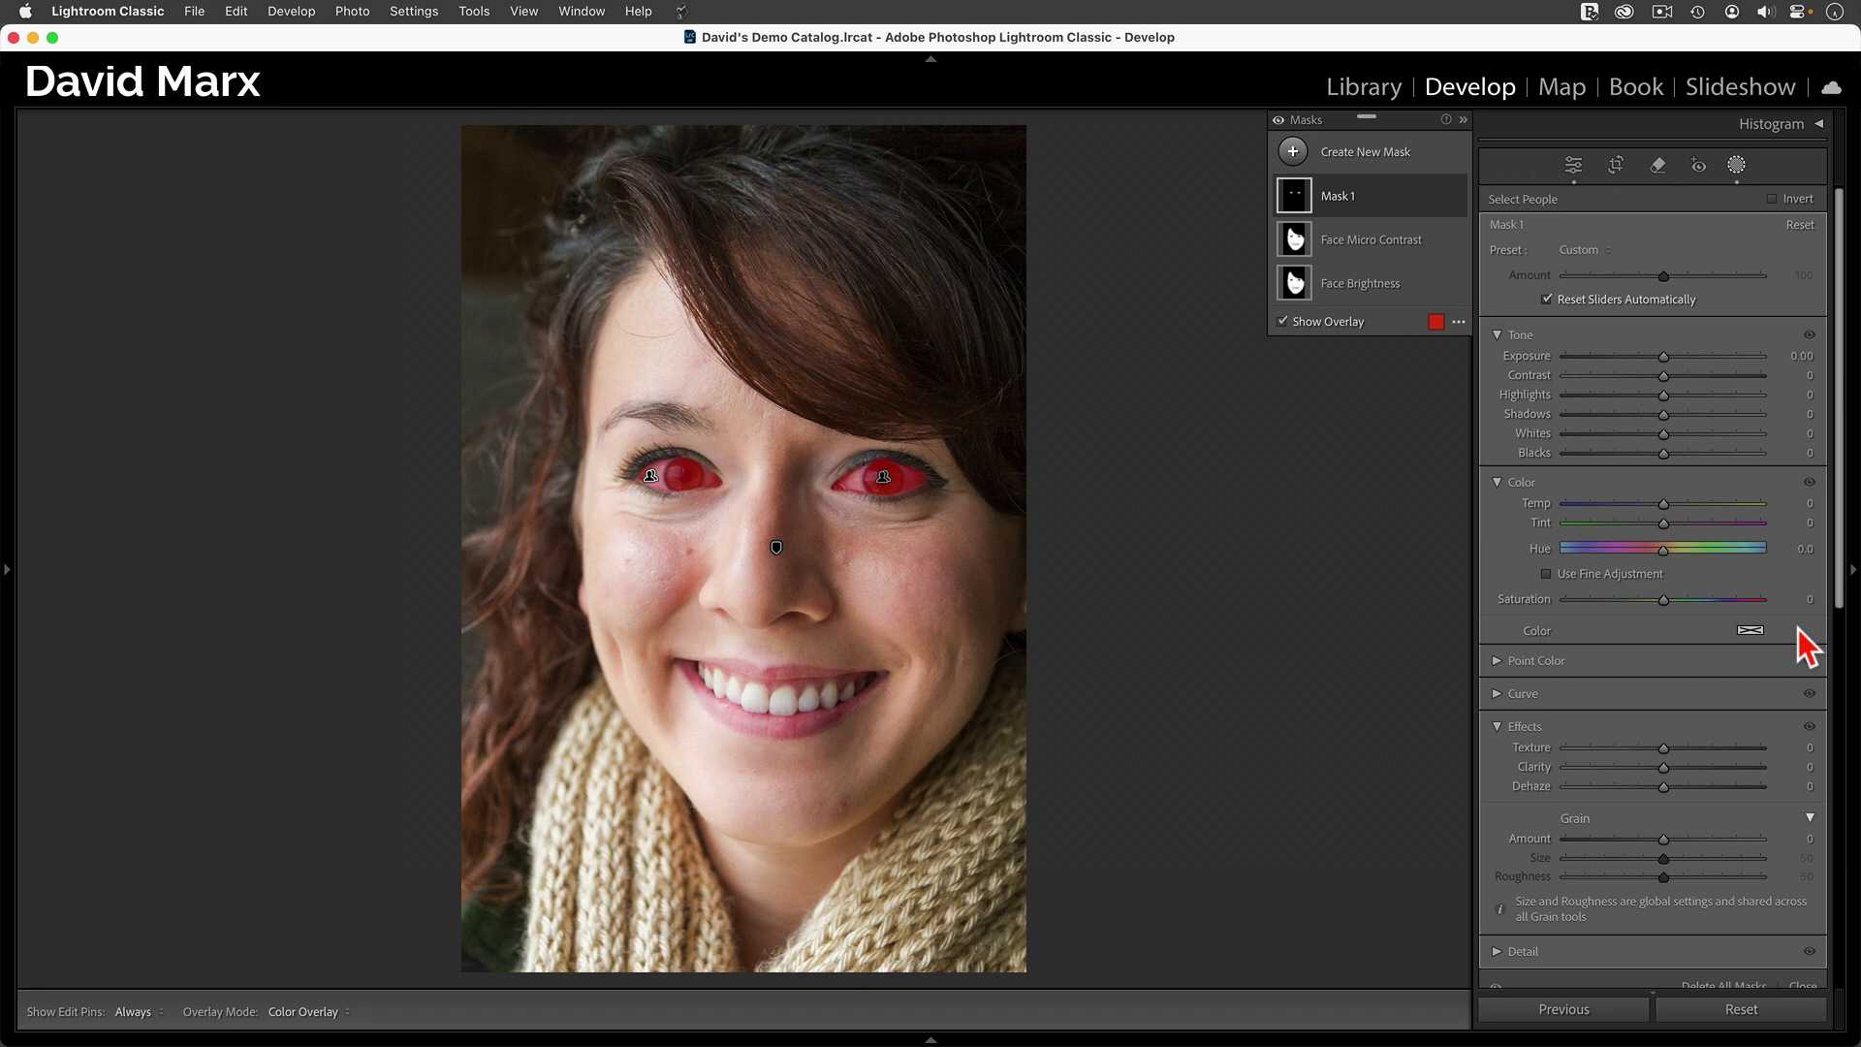
# - Set Exposure to 0.05, Contrast to 5 and Shadows to 10 on the woman's eye mask
pyautogui.write('0.05')
pyautogui.press('Tab')
pyautogui.write('5')
pyautogui.press('Tab')
pyautogui.press('Tab')
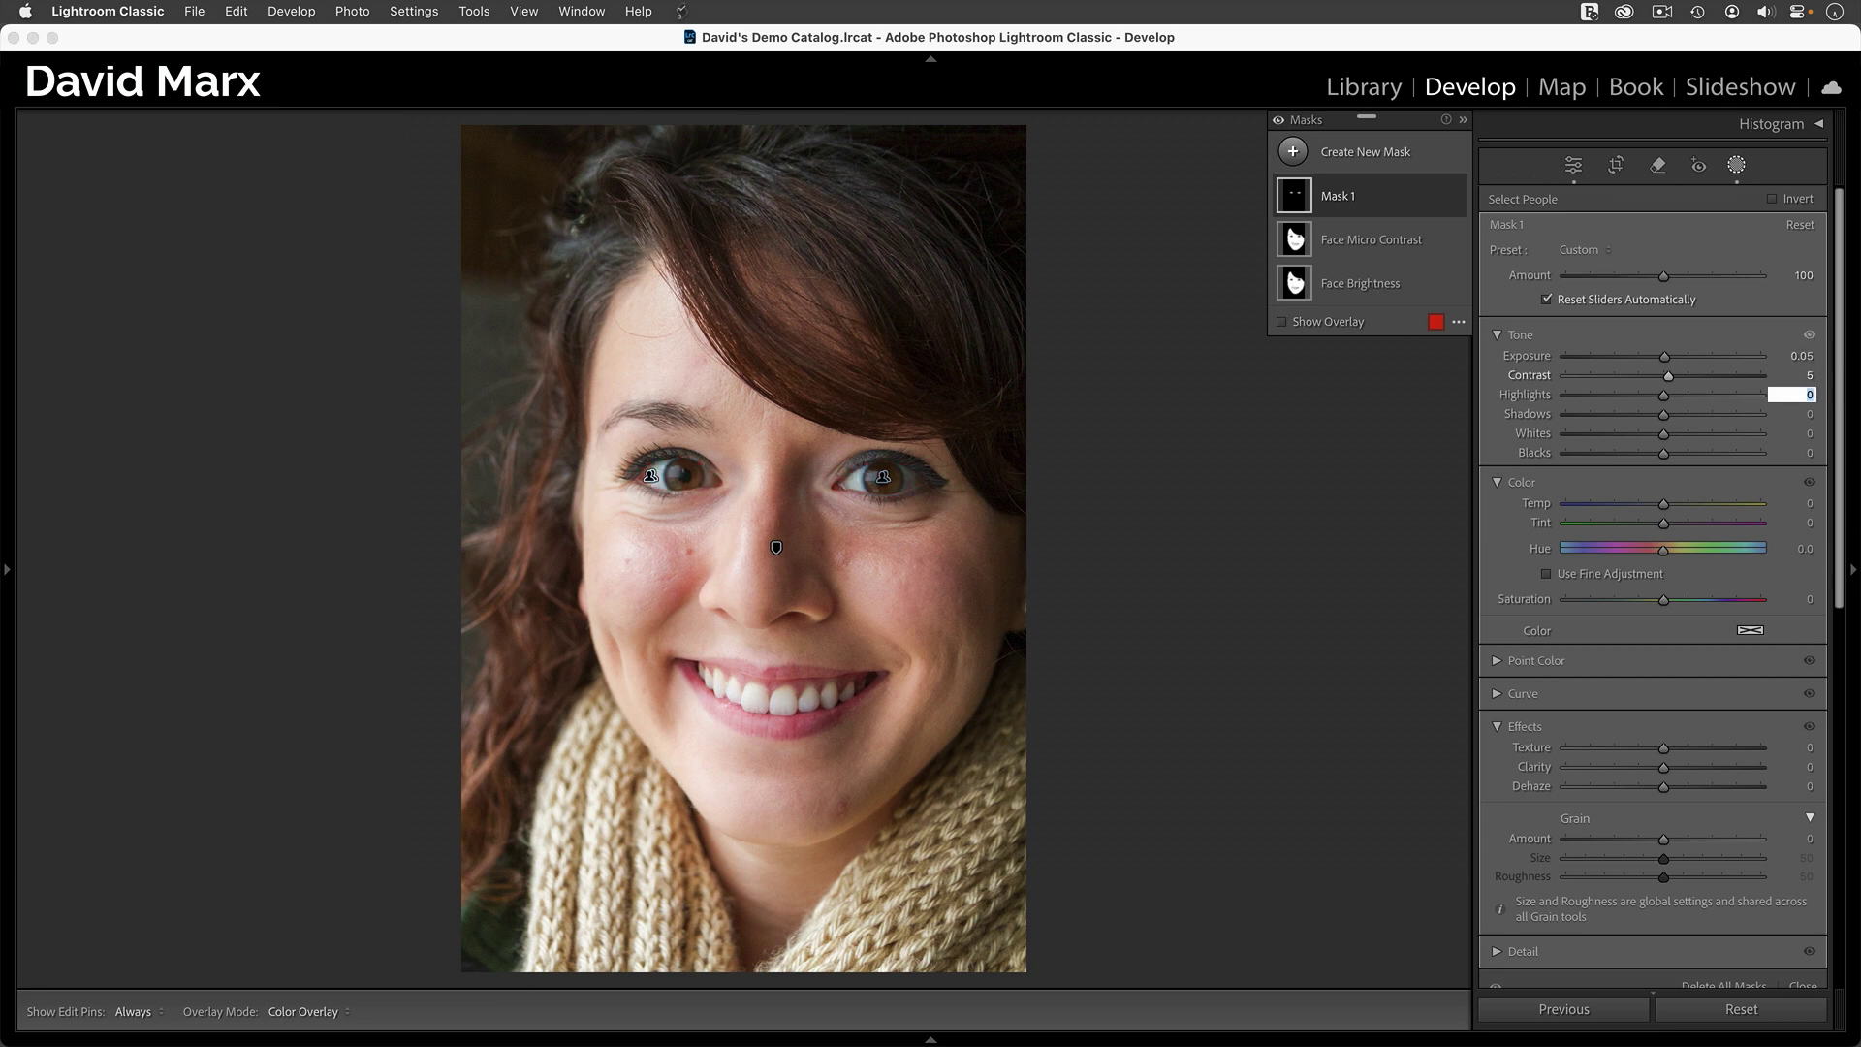
pyautogui.write('10')
pyautogui.press('Tab')
# - Set Saturation to 5, Texture to 10 and Clarity to 5 on the woman's eye mask
pyautogui.press('Tab')
pyautogui.press('Tab')
pyautogui.press('Tab')
pyautogui.press('Tab')
pyautogui.write('5')
pyautogui.press('Tab')
pyautogui.write('10')
pyautogui.press('Tab')
pyautogui.write('5')
pyautogui.press('Return')
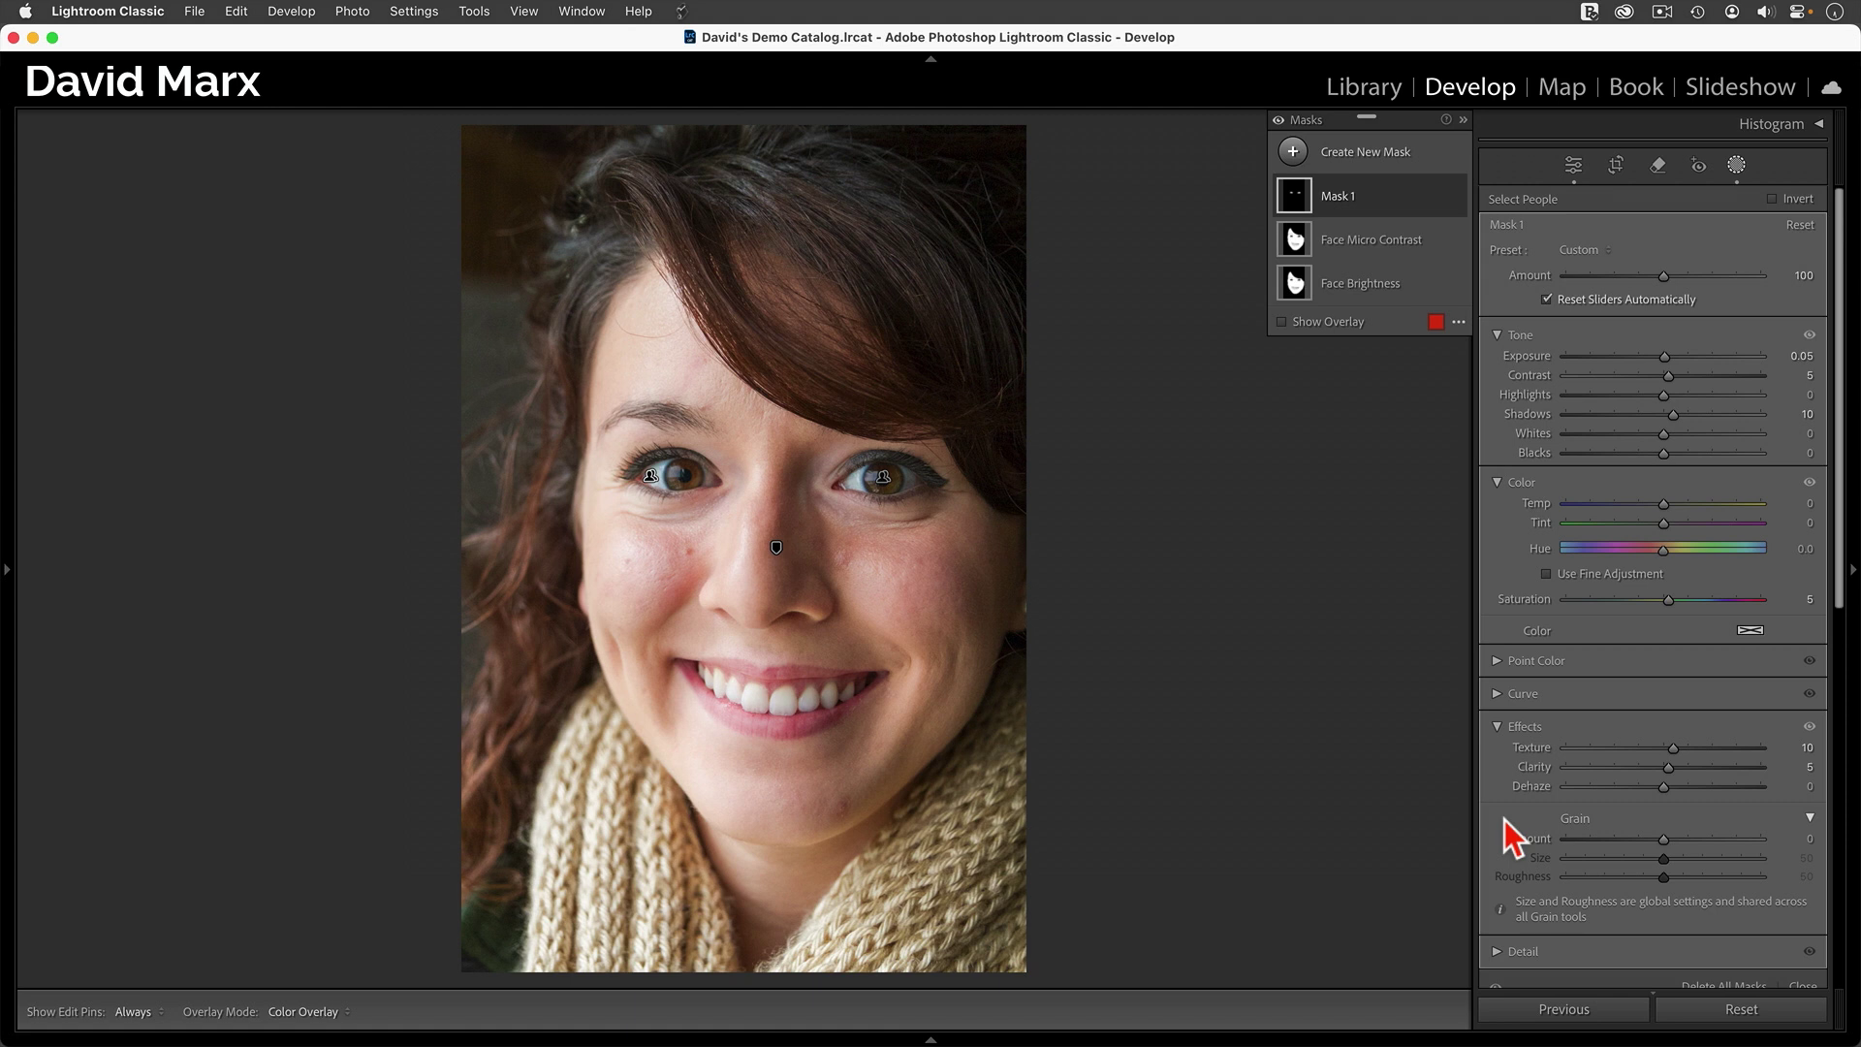
# - Show the portrait before and after side by side, with the eye and Face Micro Contrast masks hidden
pyautogui.press('y')
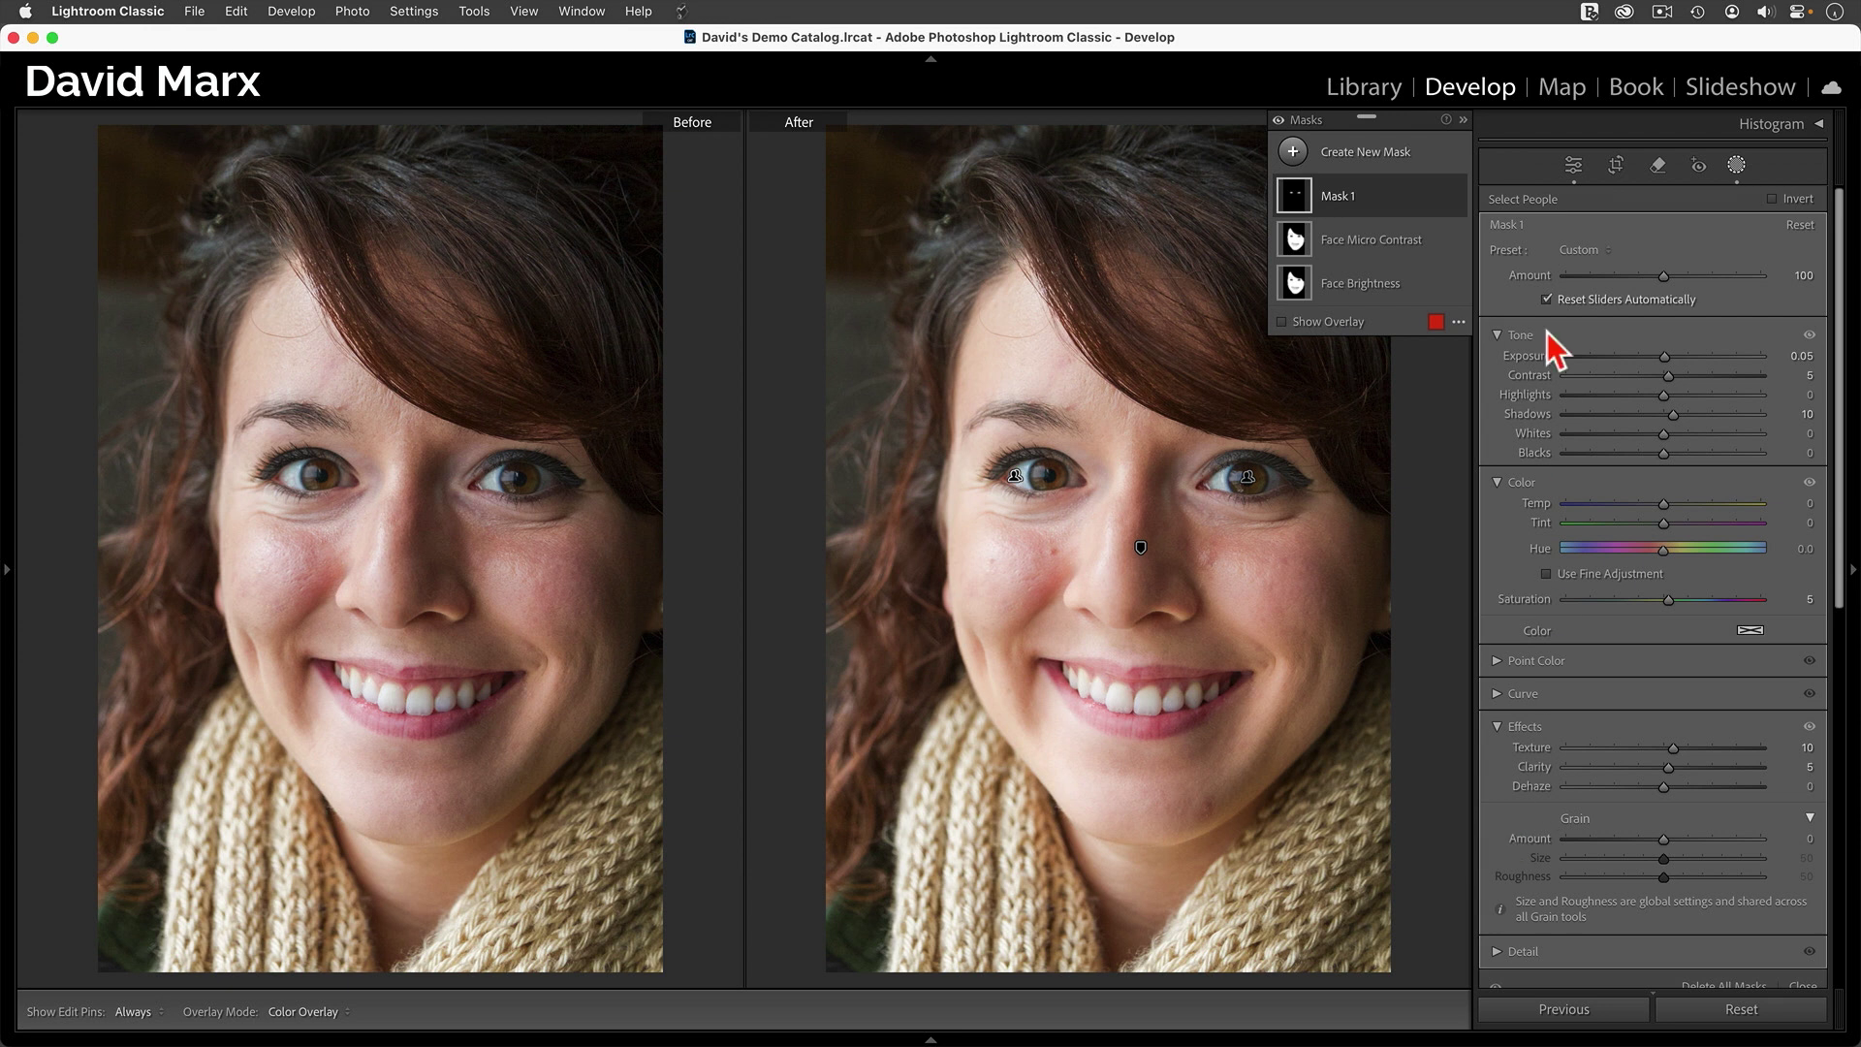
pyautogui.click(1455, 197)
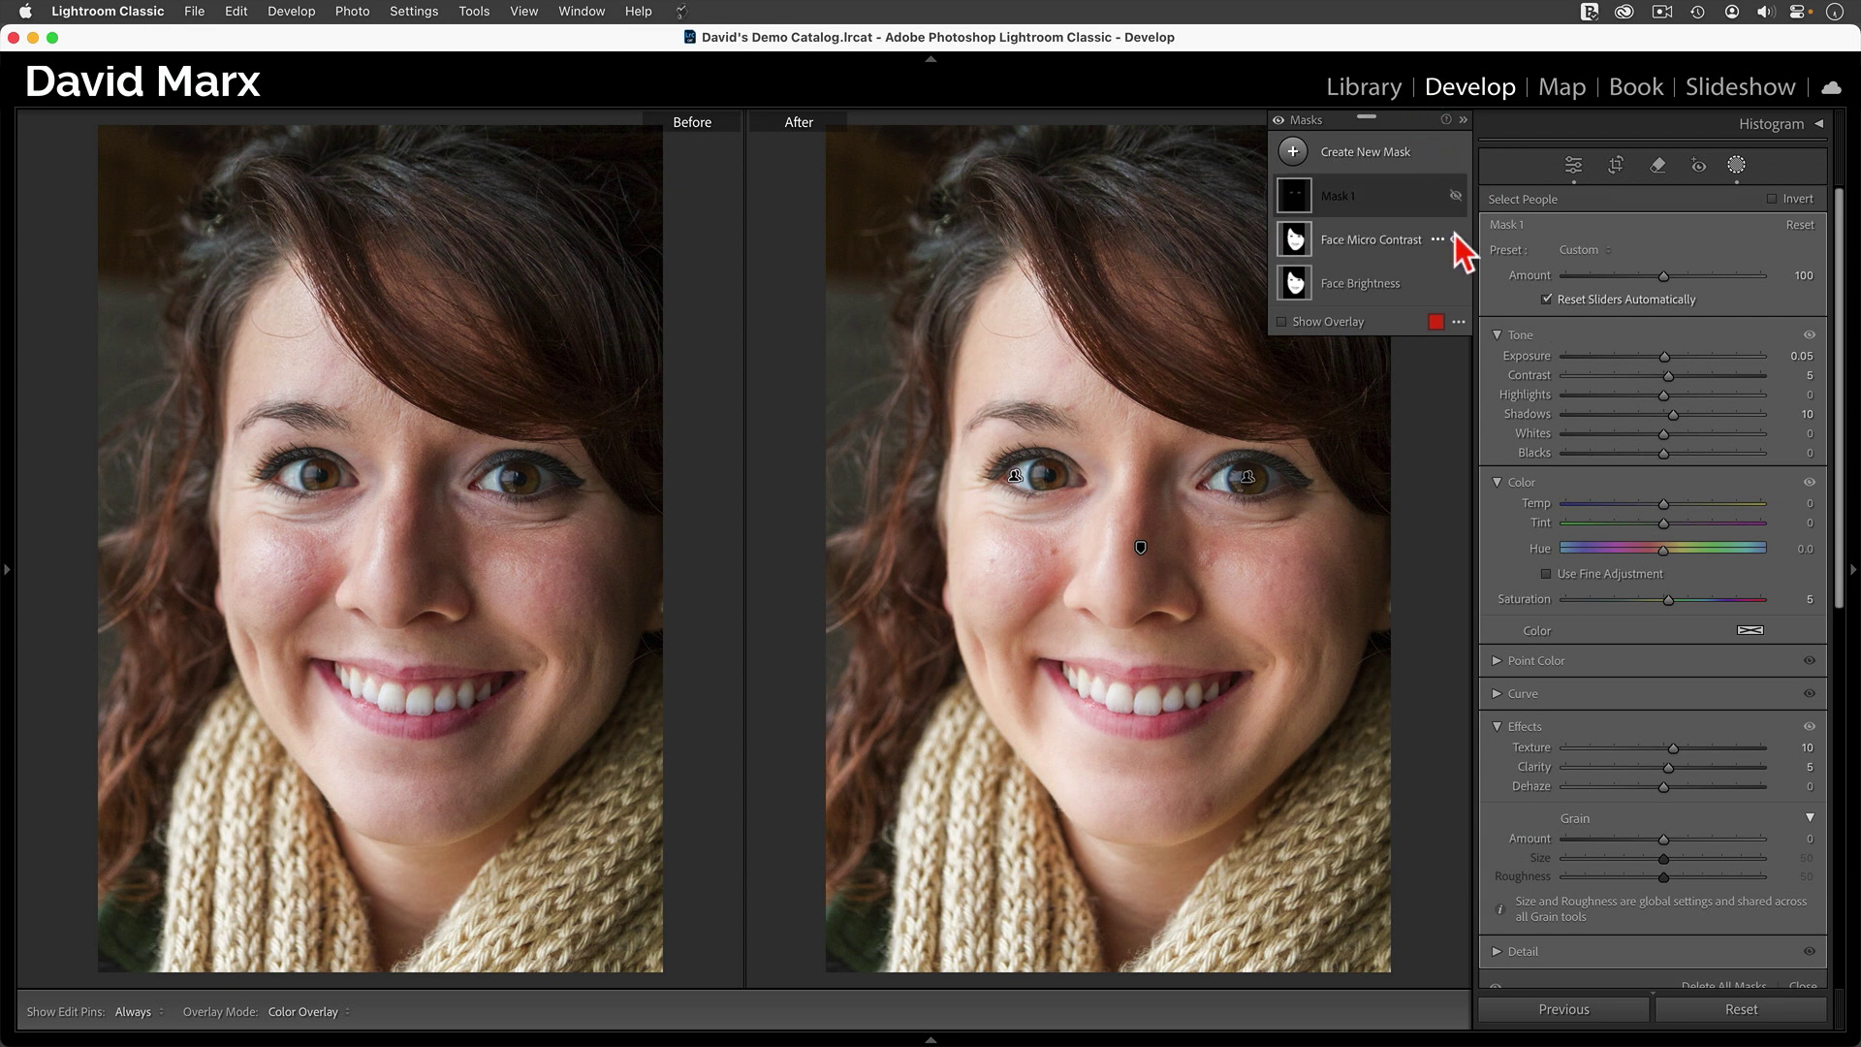
pyautogui.click(1456, 237)
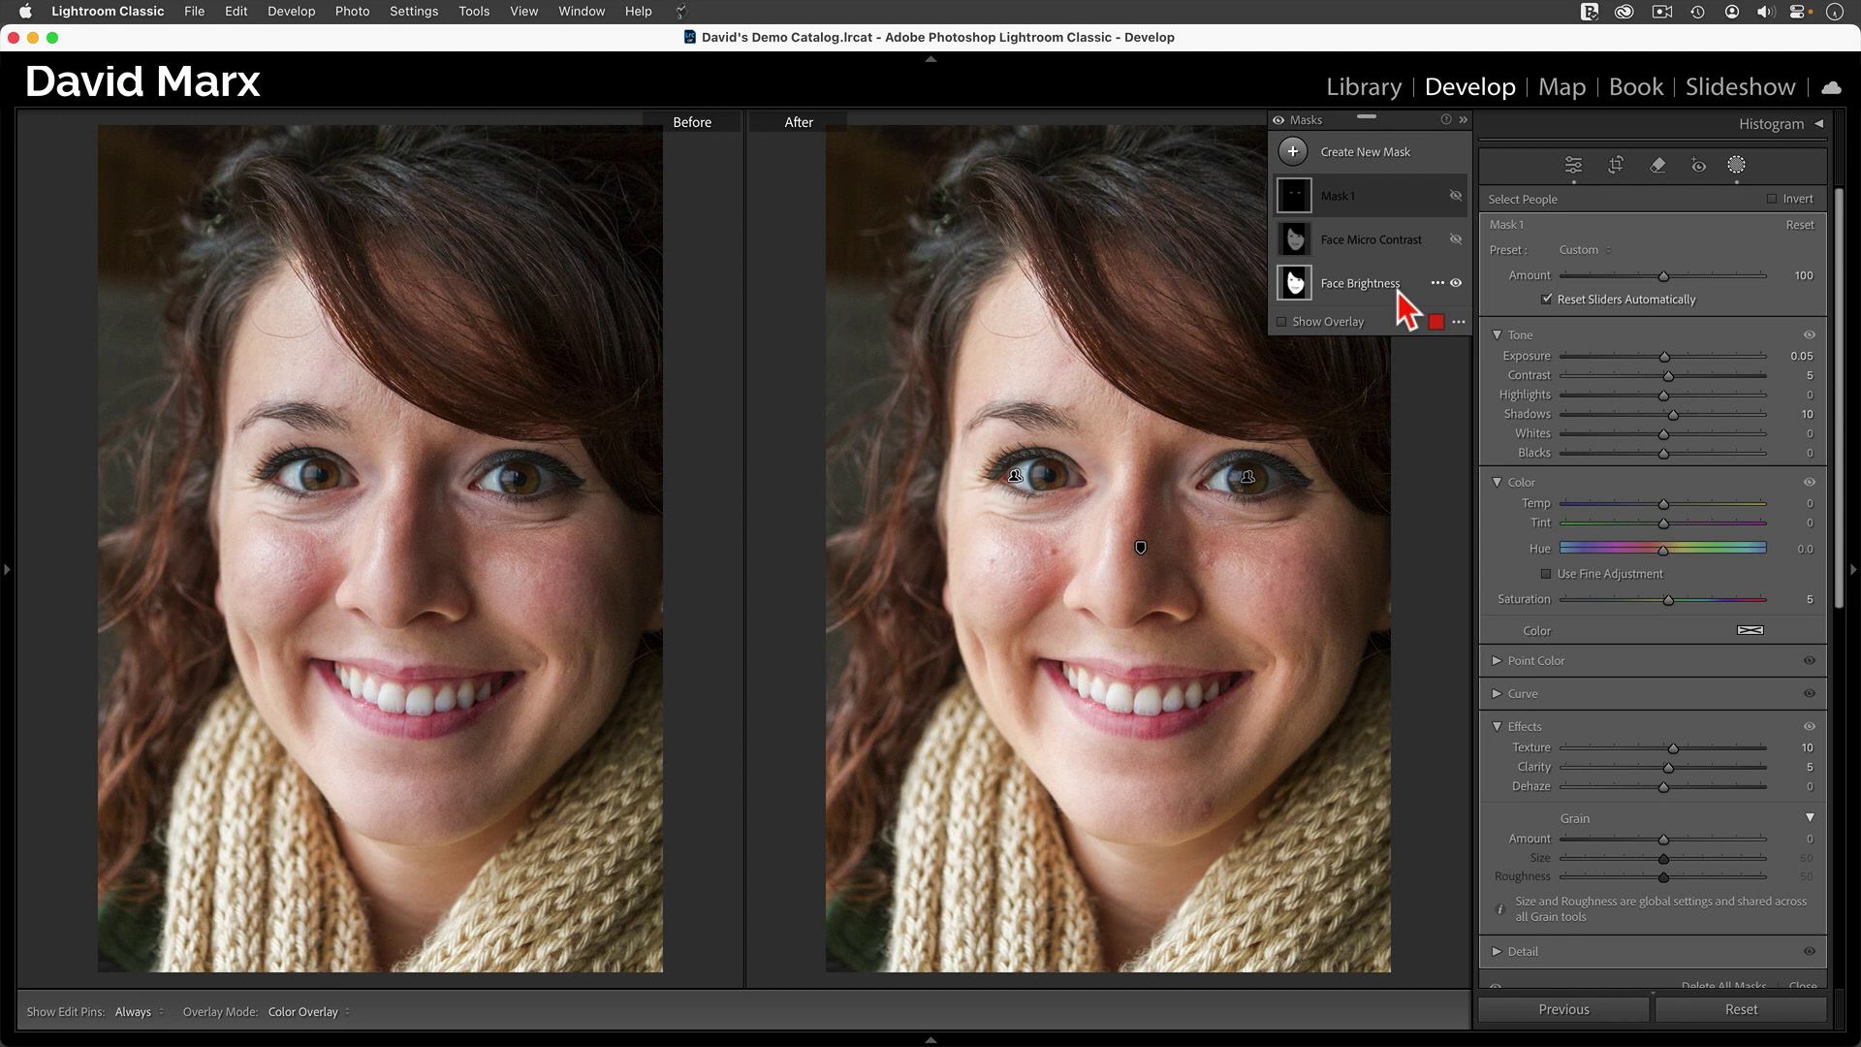
# - Set the Face Brightness mask's overall Amount to 140
pyautogui.click(1398, 293)
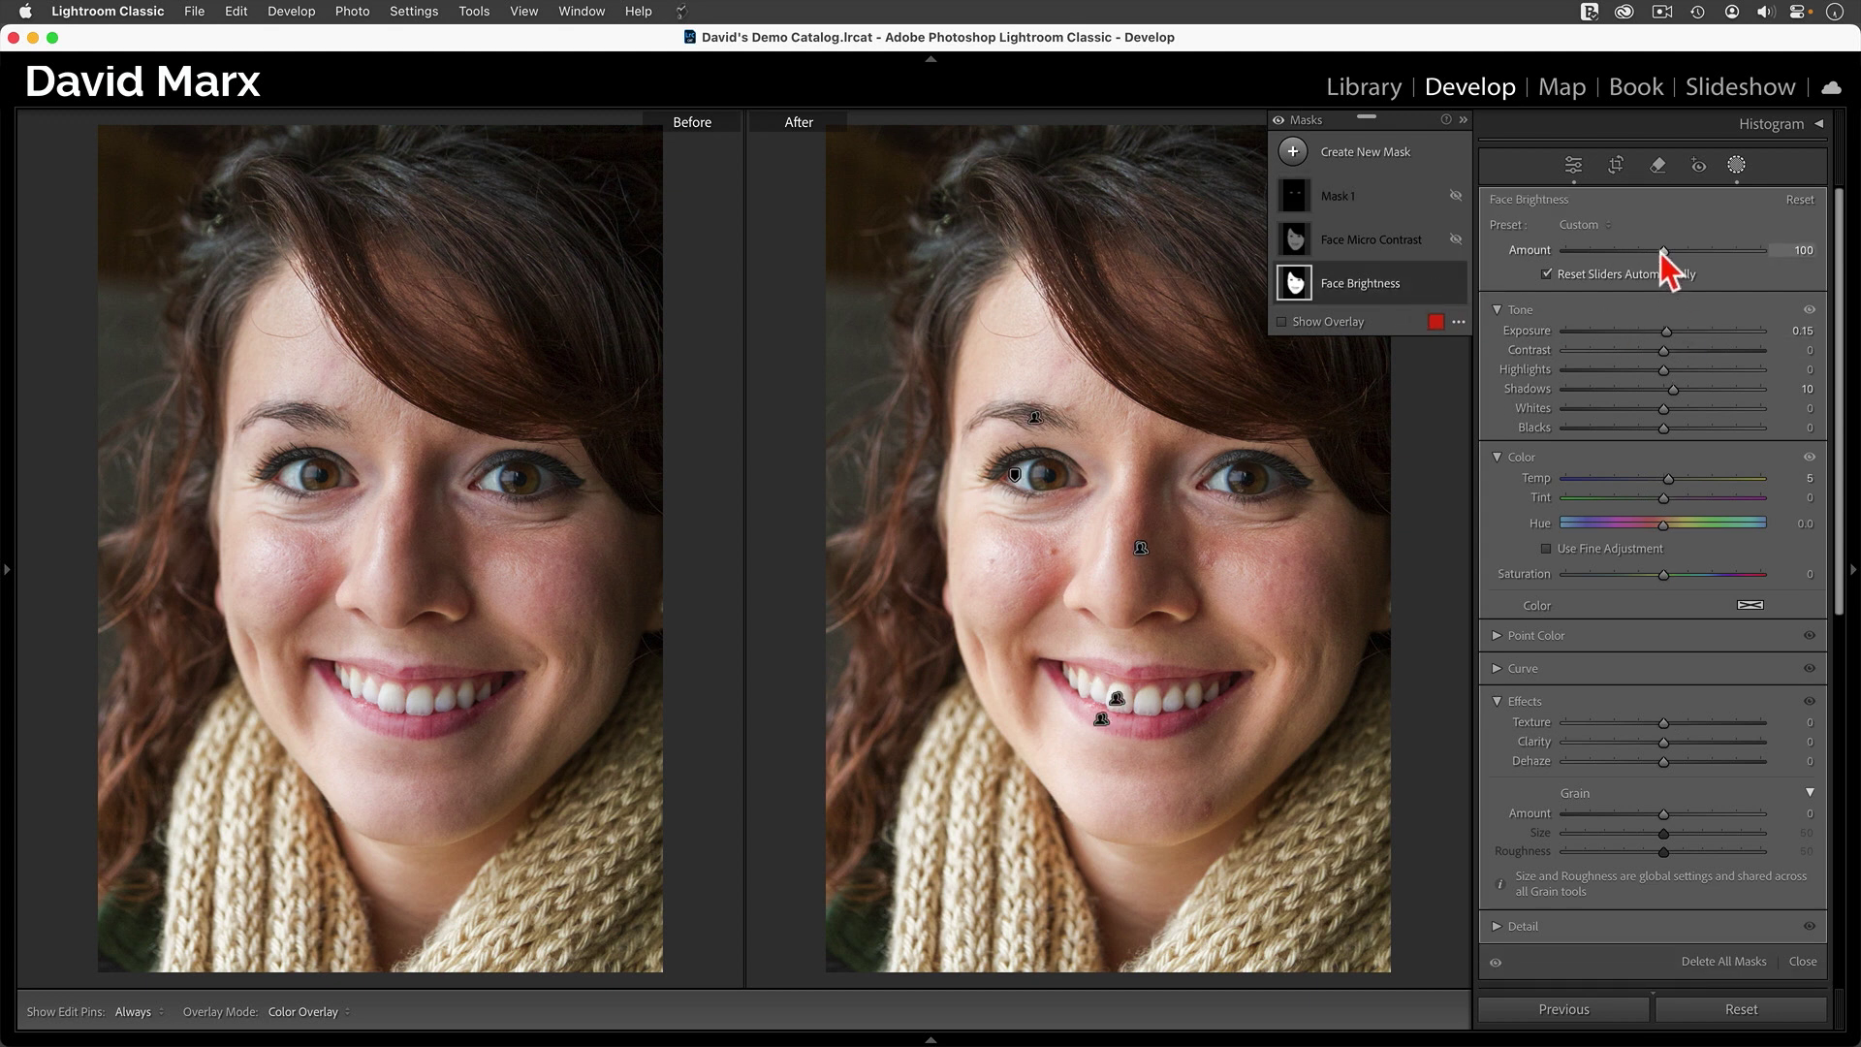
pyautogui.moveTo(1659, 254); pyautogui.dragTo(1694, 271)
pyautogui.moveTo(1694, 271); pyautogui.dragTo(1698, 282)
# - Turn the Face Micro Contrast mask back on and set its overall Amount to 50
pyautogui.click(1455, 241)
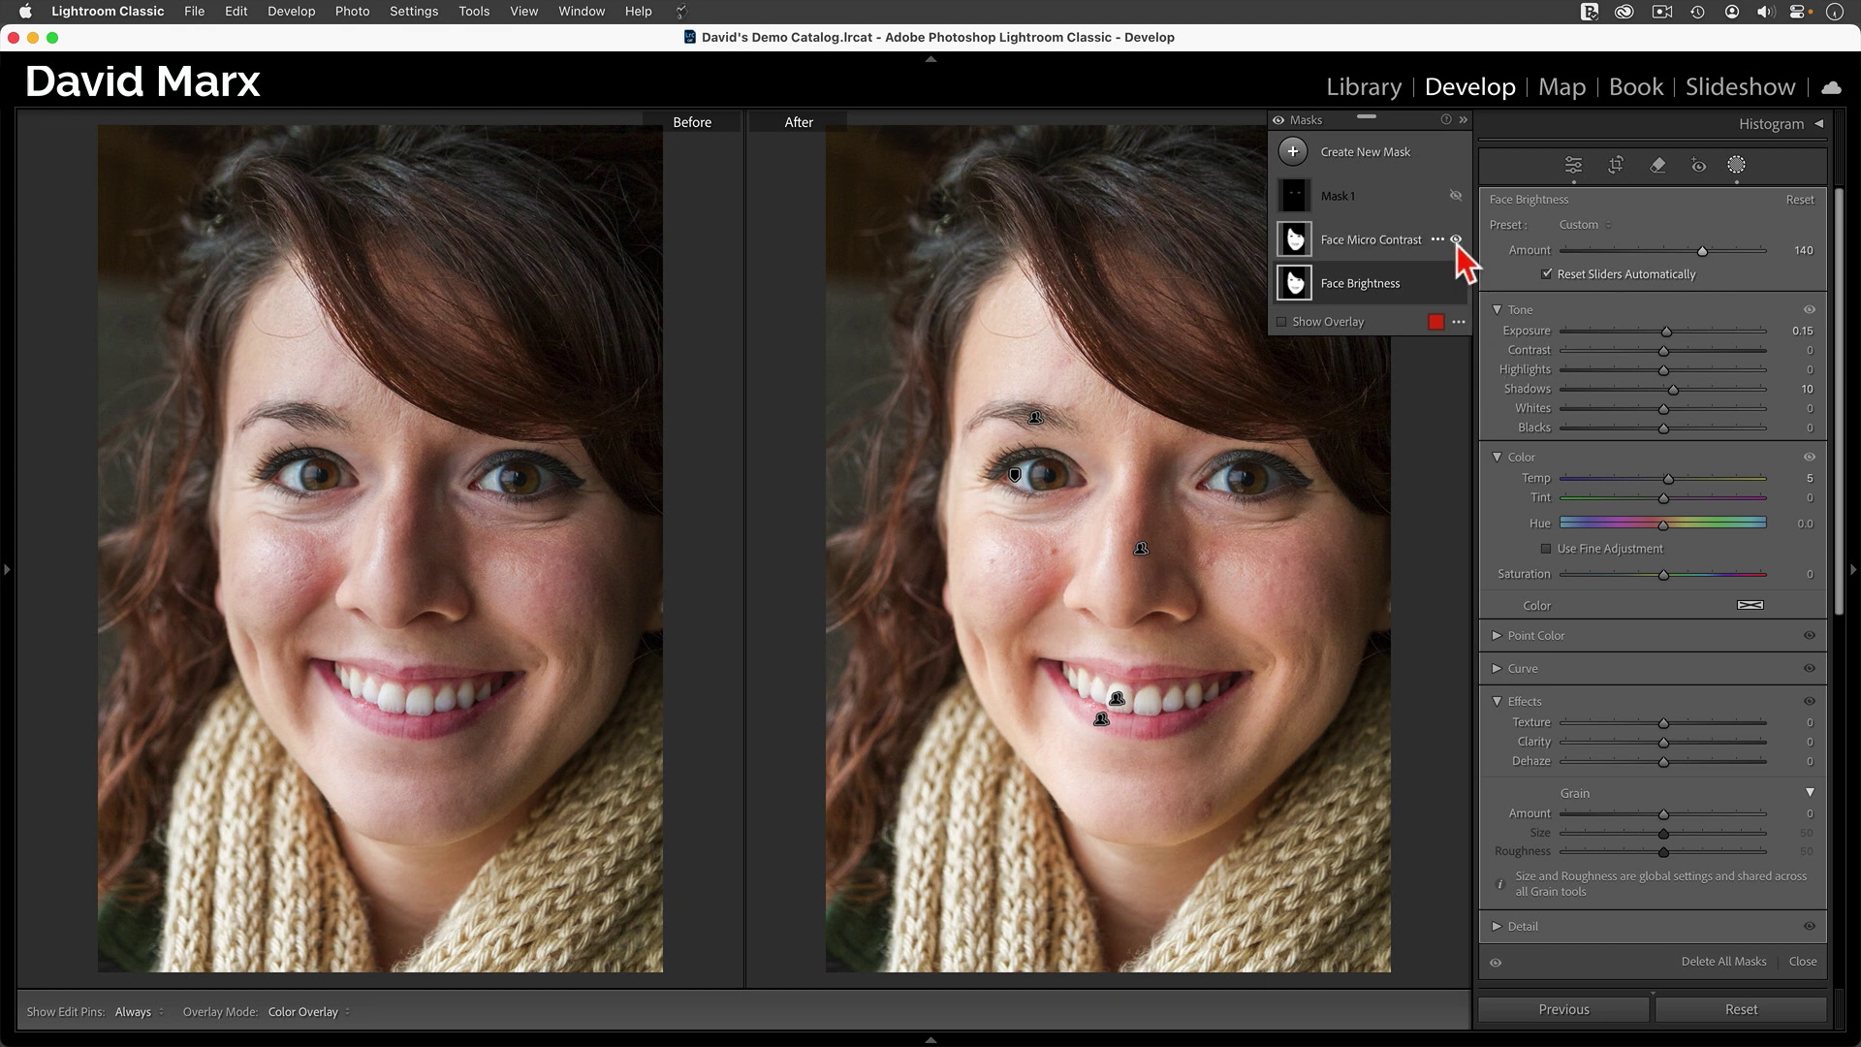
pyautogui.click(1358, 254)
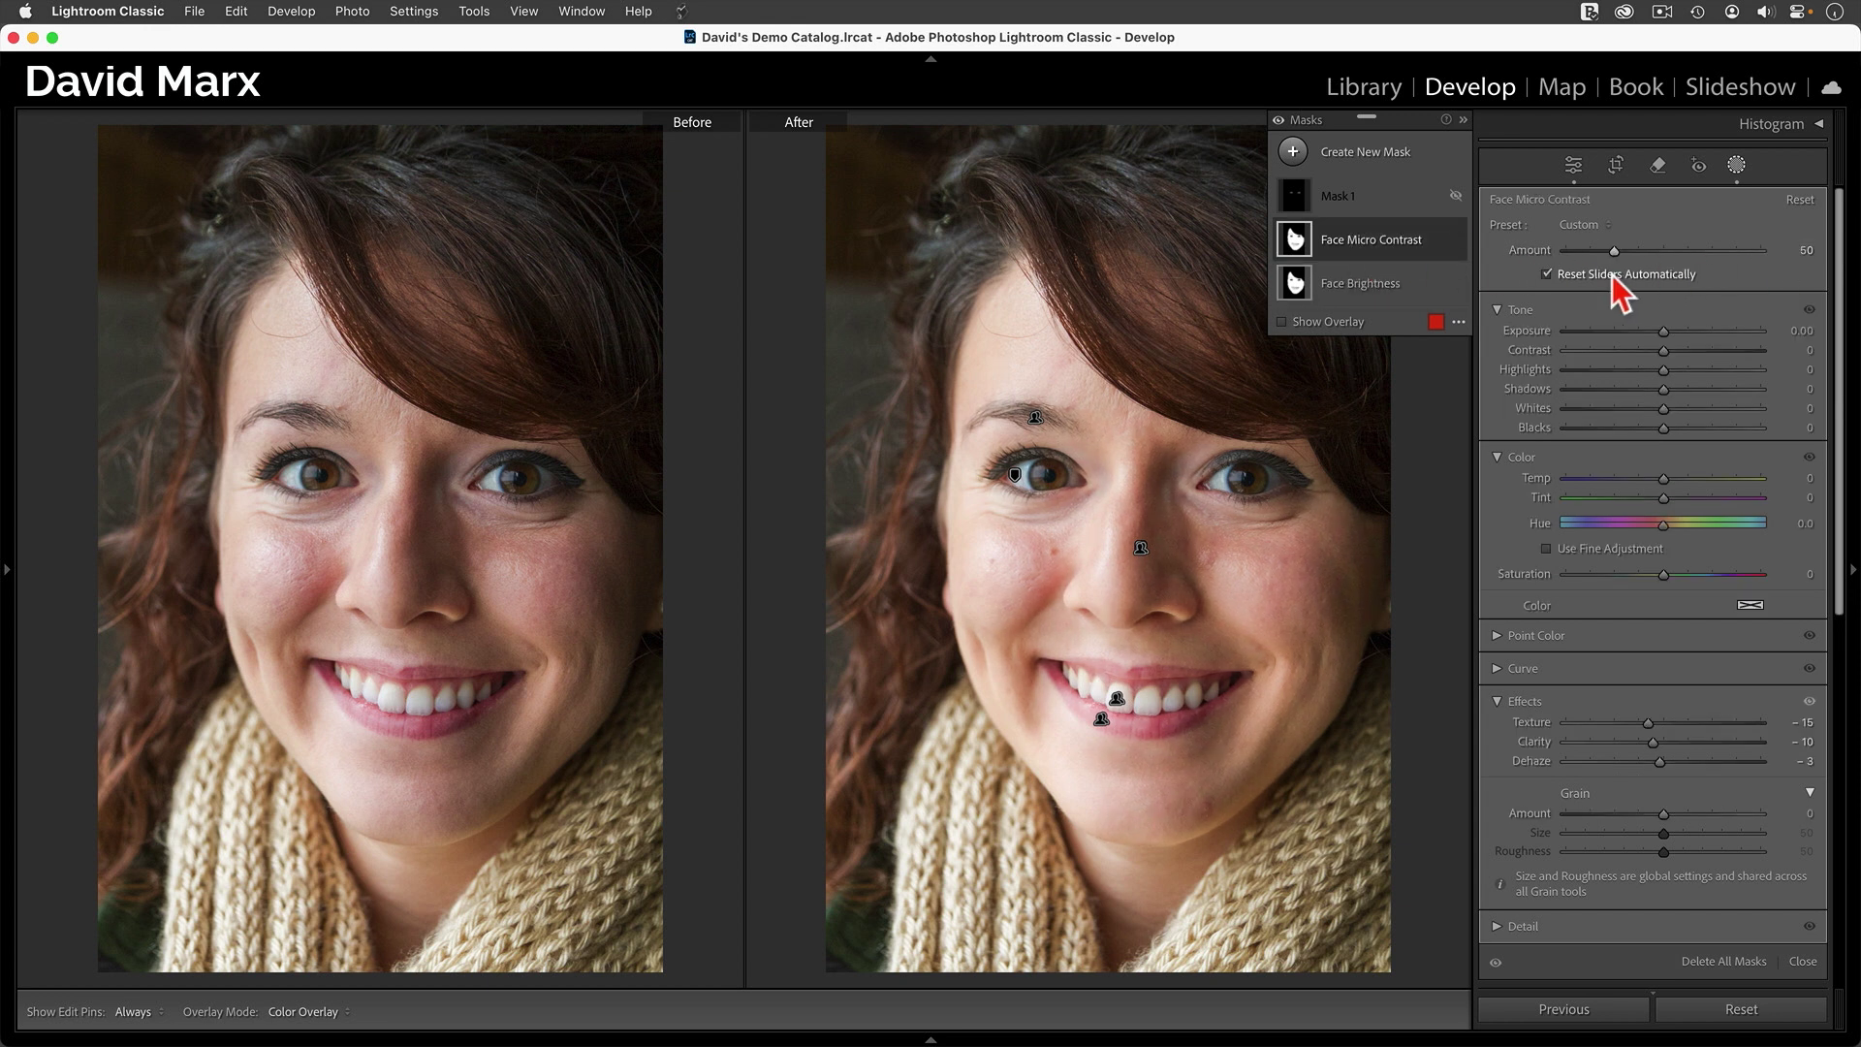
# - Turn the eye mask back on and adjust its overall Amount
pyautogui.click(1394, 200)
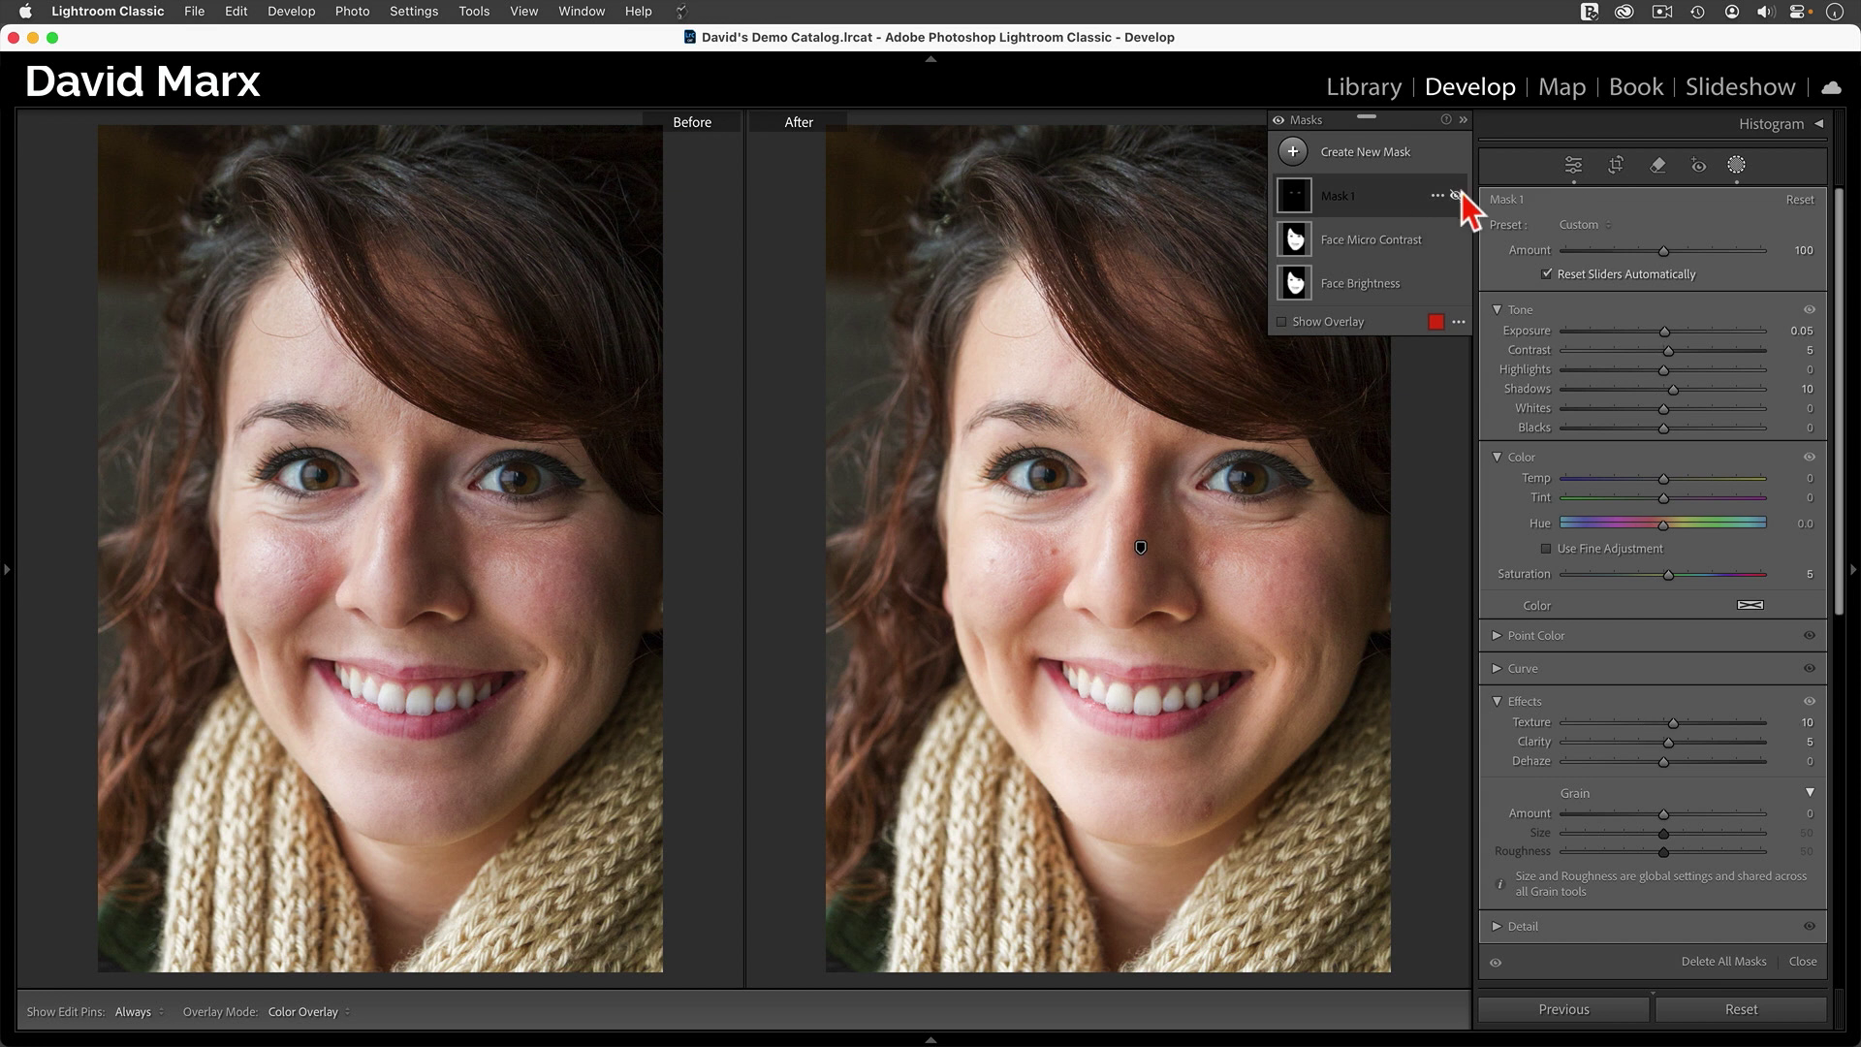
pyautogui.moveTo(1792, 254); pyautogui.dragTo(1602, 260)
pyautogui.press('o')
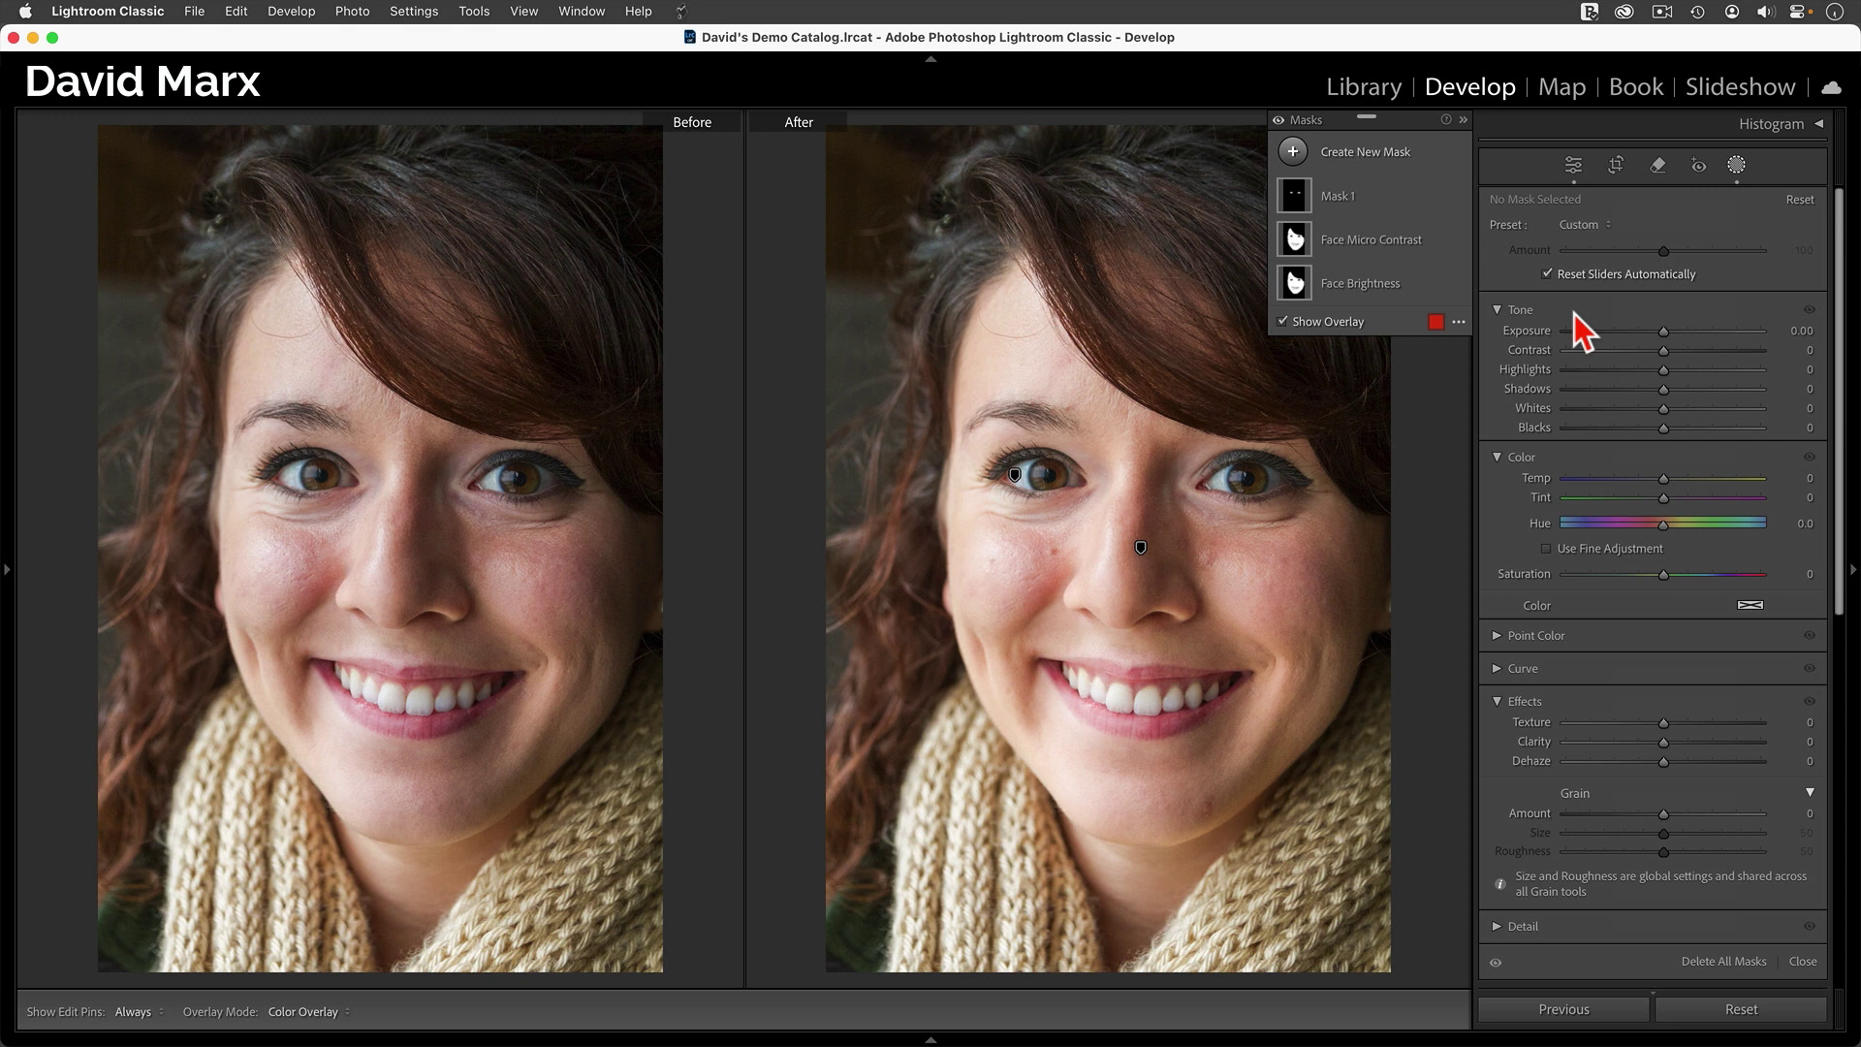
# - Leave masking, return to the single-photo view and compare the finished portrait with its before version
pyautogui.hotkey('shift', 'w')
pyautogui.press('y')
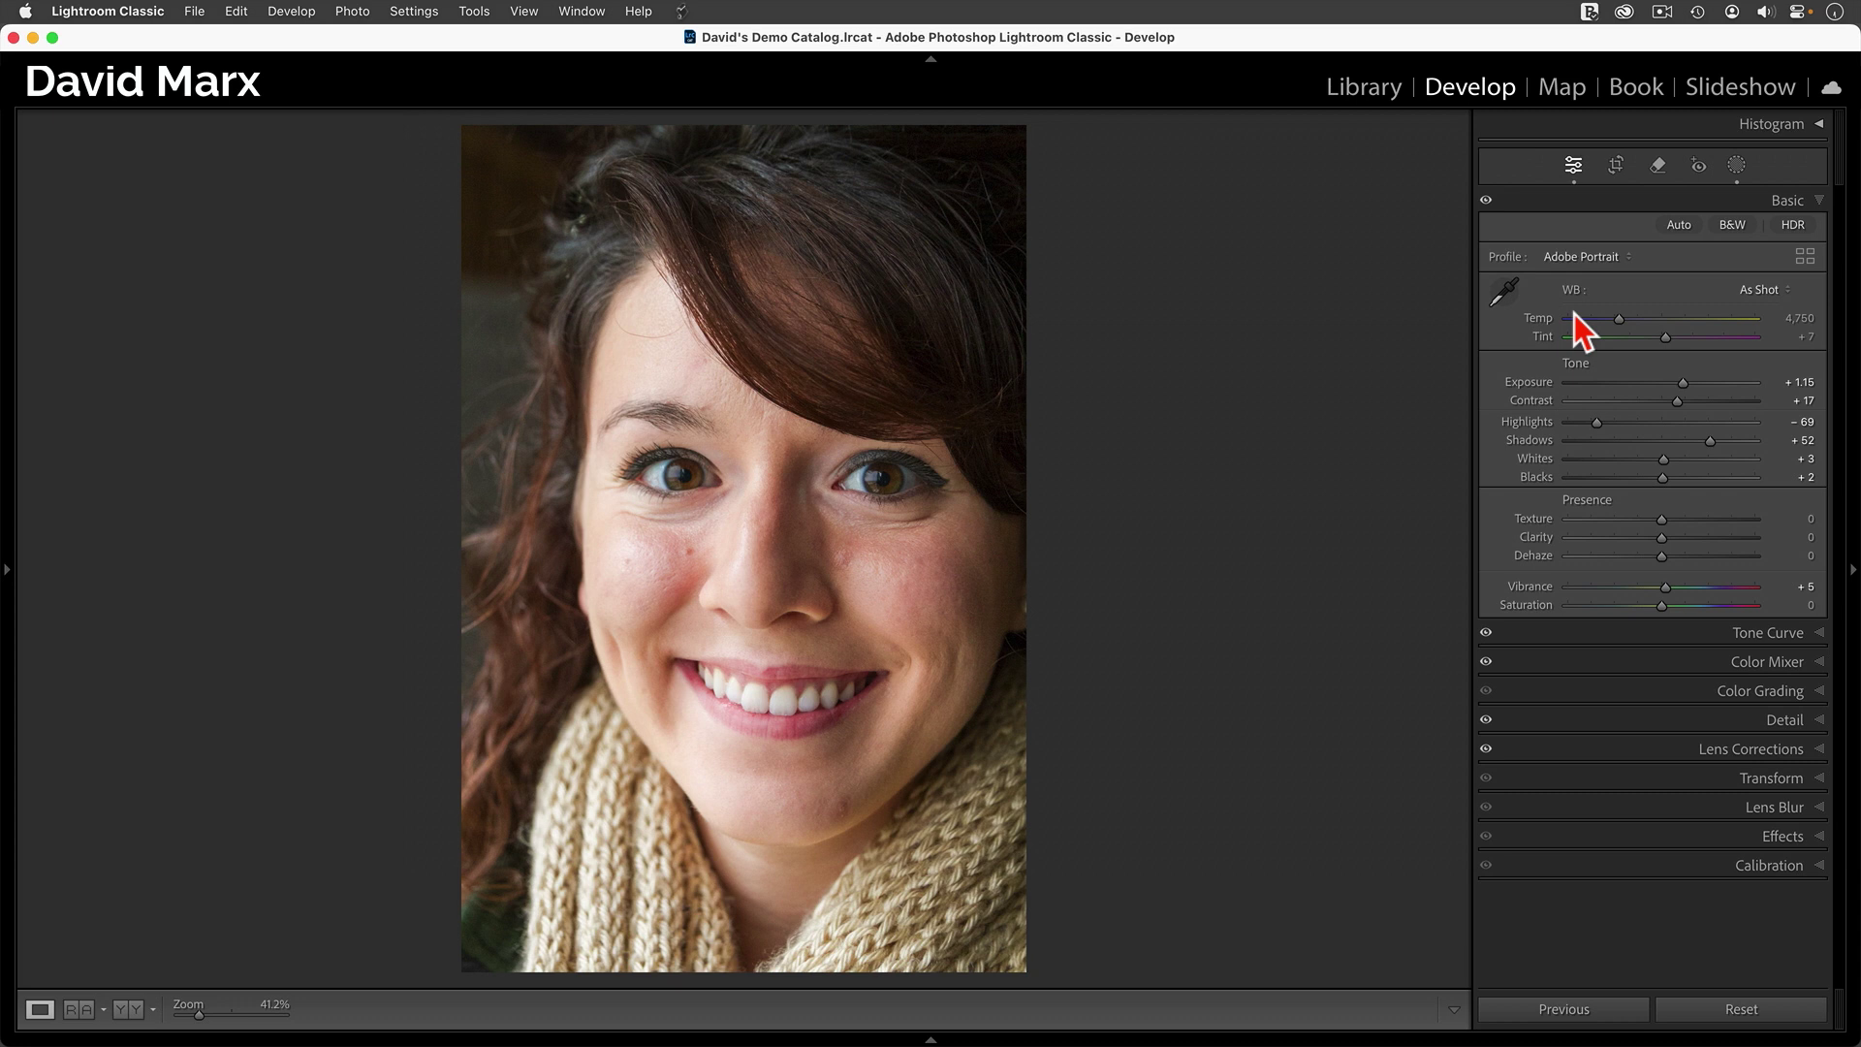
pyautogui.press('\\')
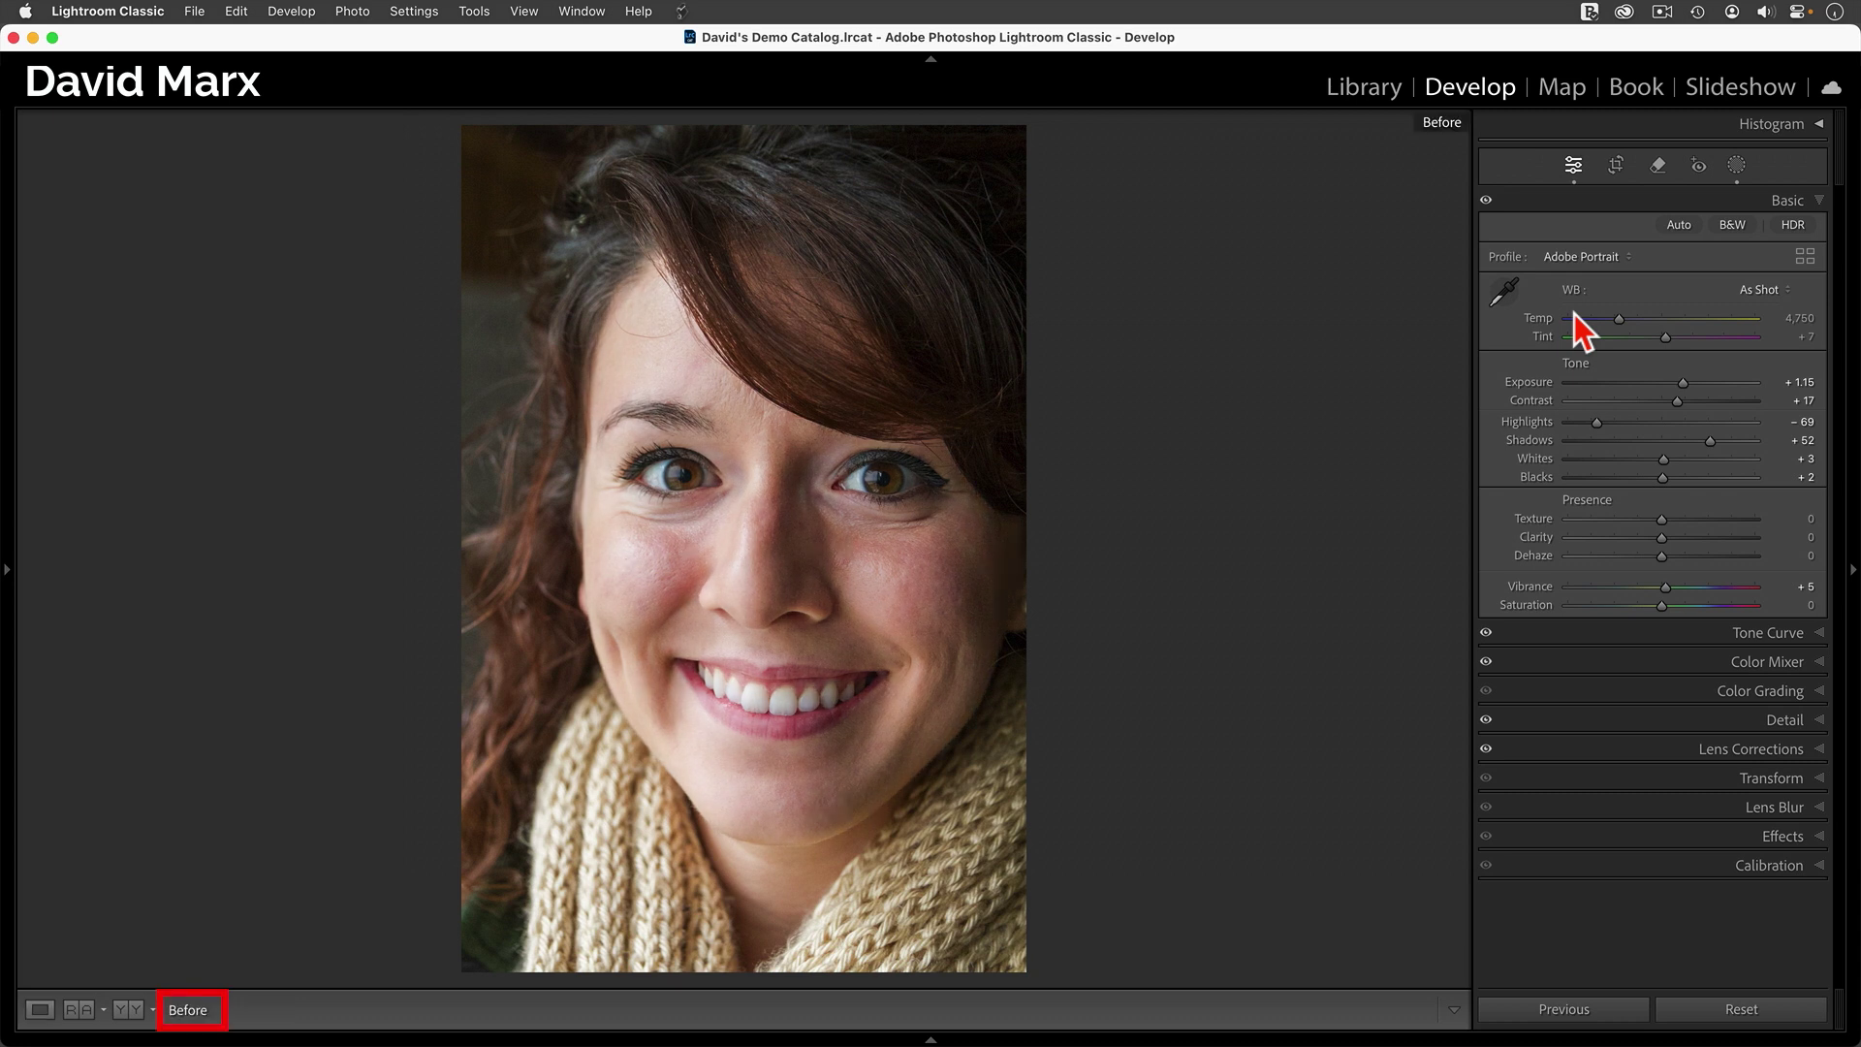
pyautogui.press('\\')
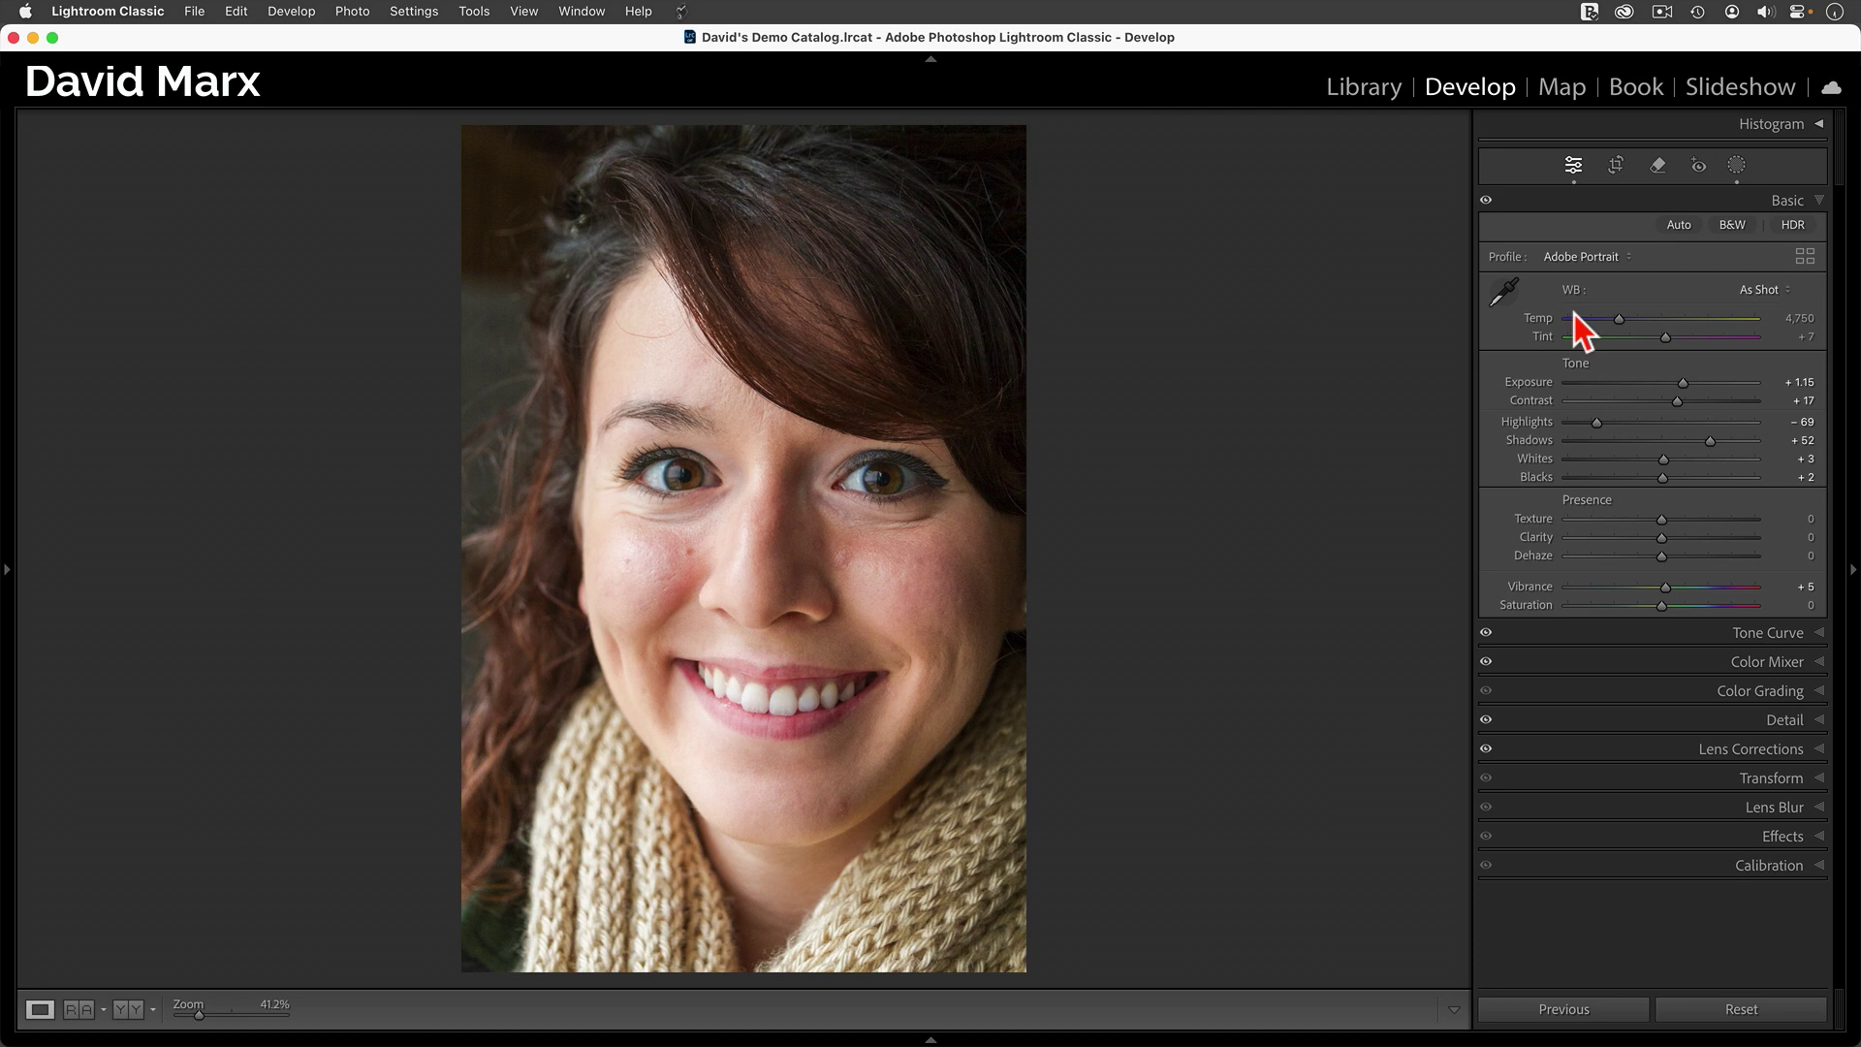